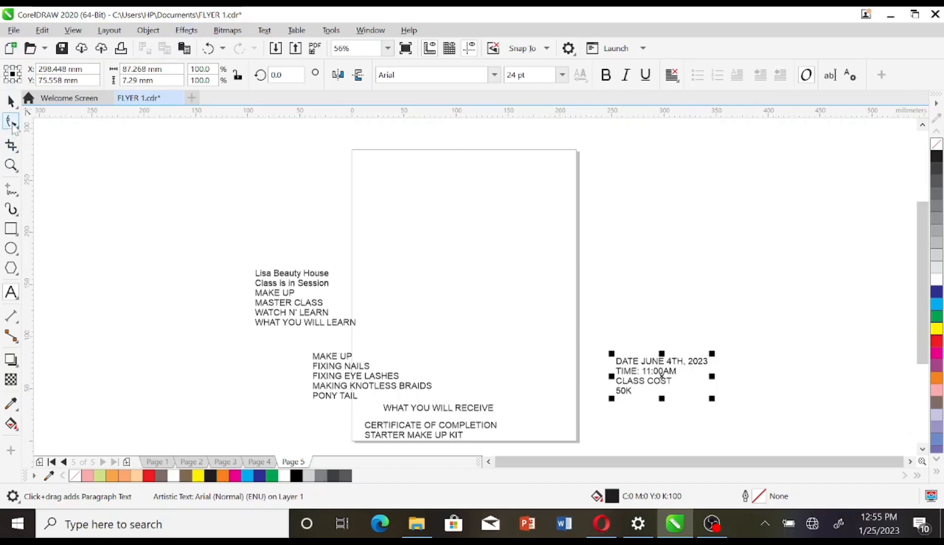
Step: Clear the selection and change the page size from Letter to A5 (148 × 210 mm)
click(14, 107)
click(13, 106)
click(14, 106)
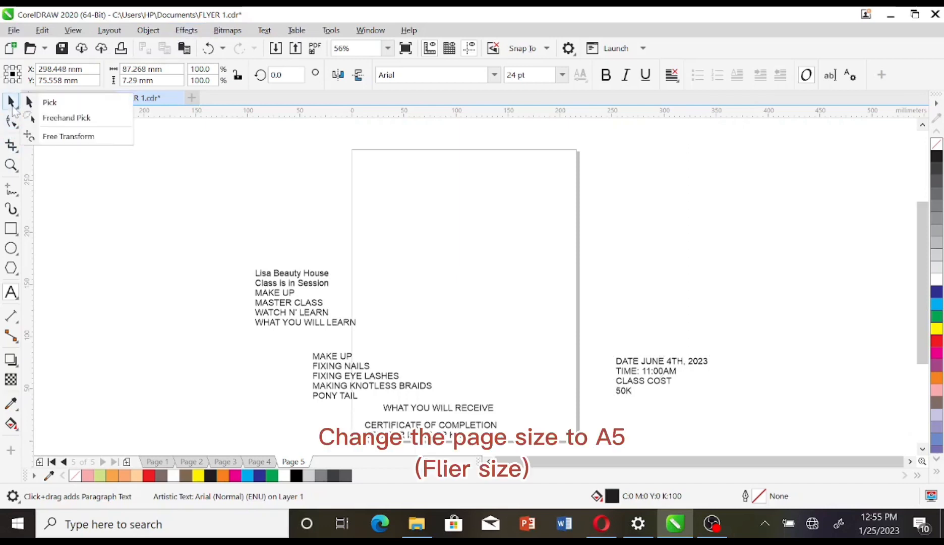
click(40, 105)
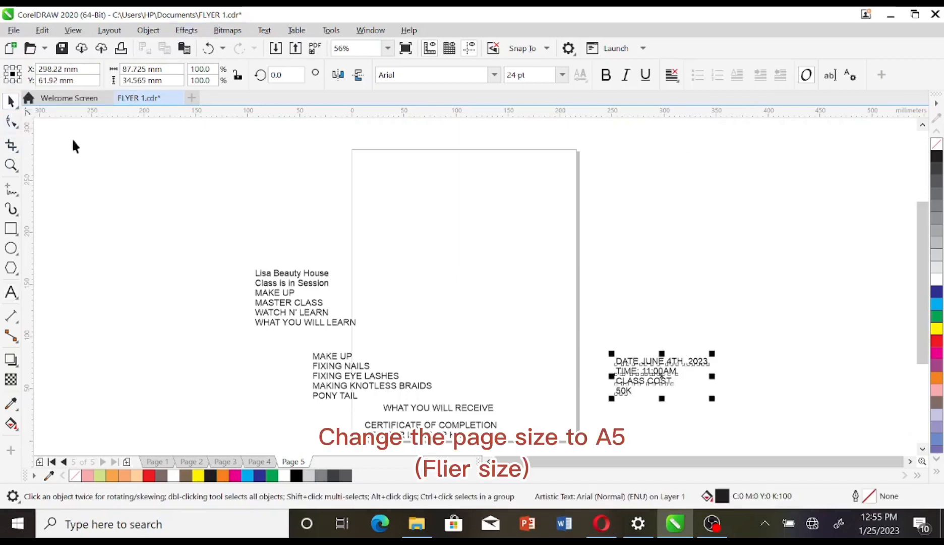
click(127, 204)
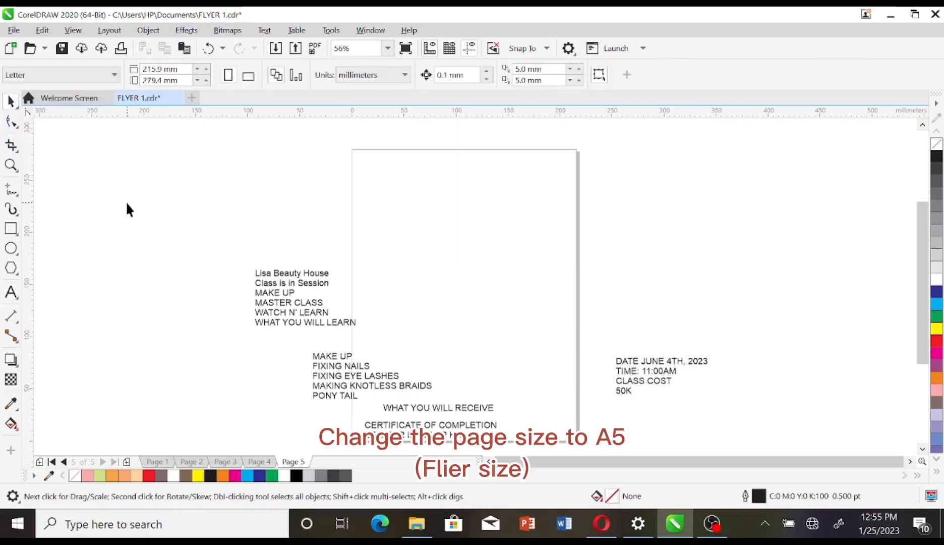
click(113, 75)
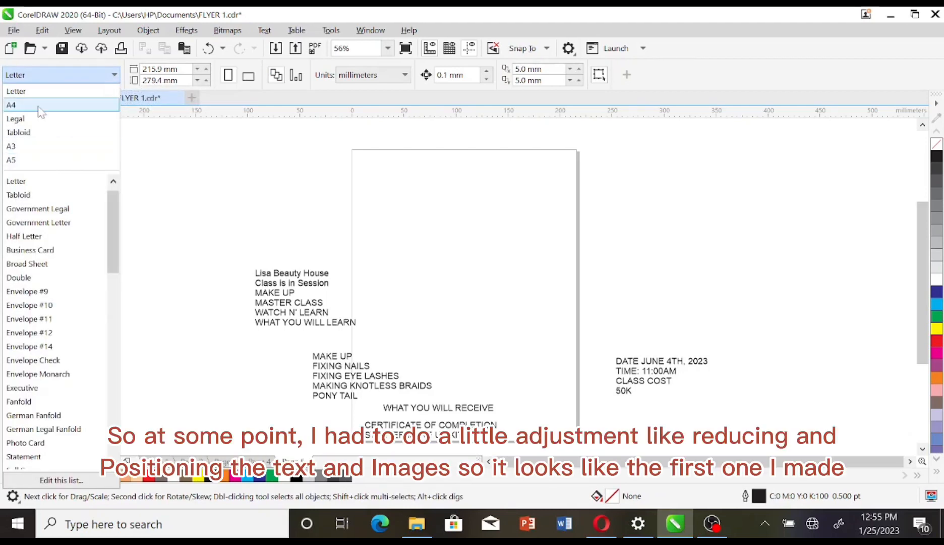
click(24, 168)
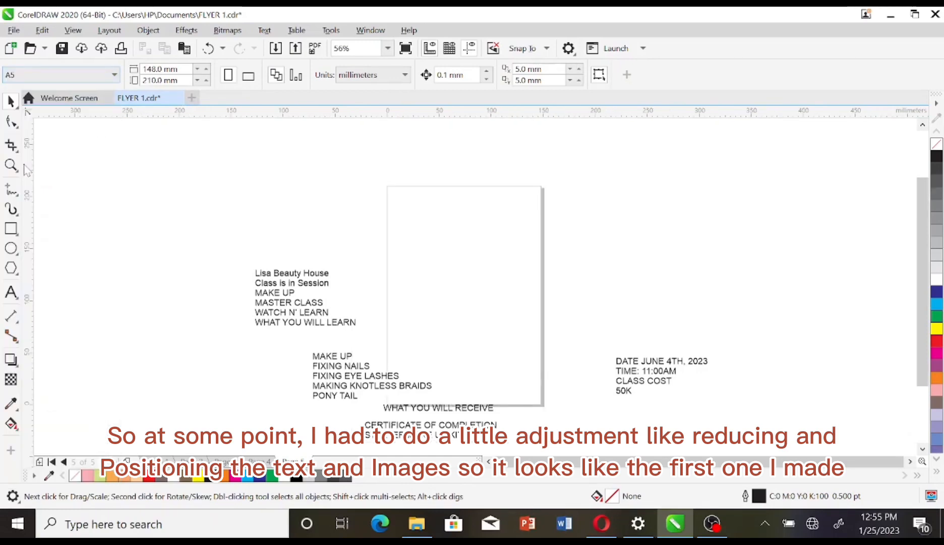
Step: Add a 148 × 210 mm page-sized rectangle filled pink and move the salon name to the page top
double_click(10, 231)
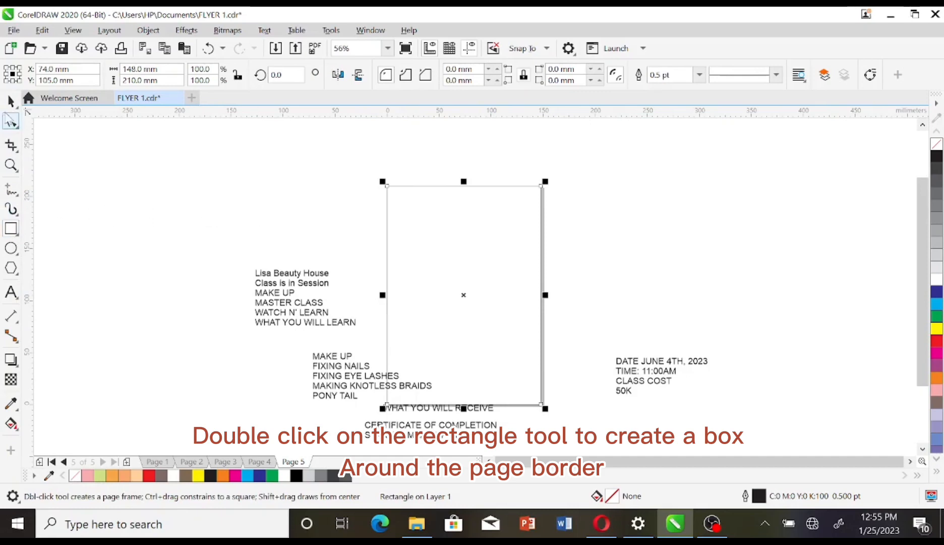
click(10, 103)
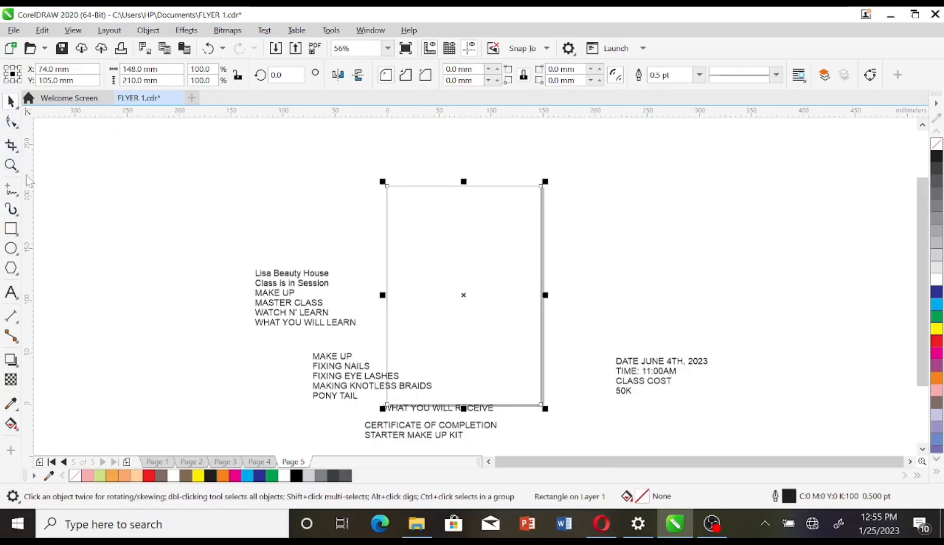
scroll(501, 302, down, 1)
click(303, 301)
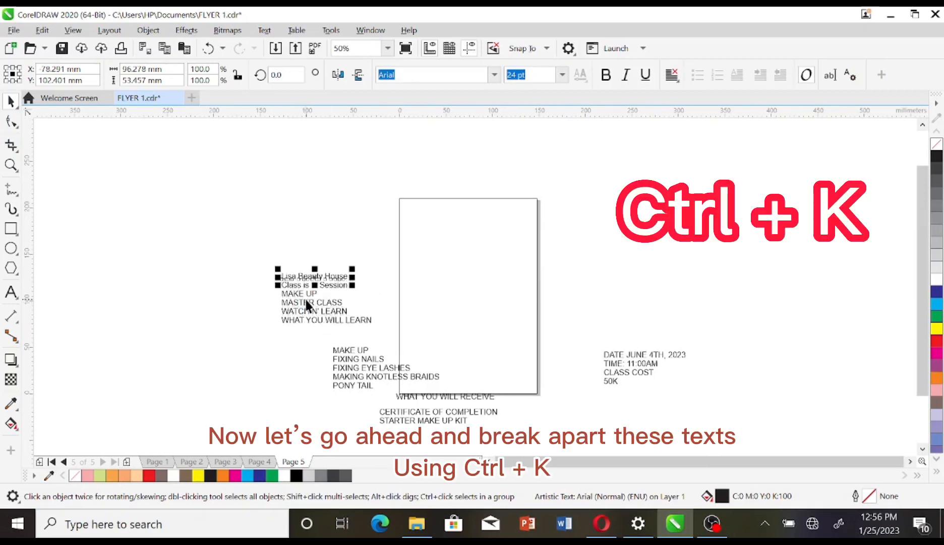
drag(312, 275, 468, 216)
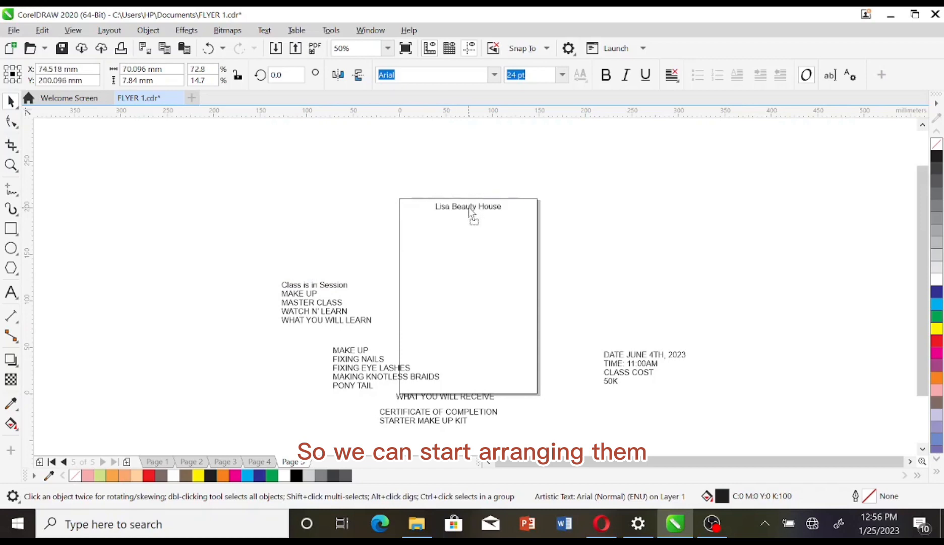
click(479, 258)
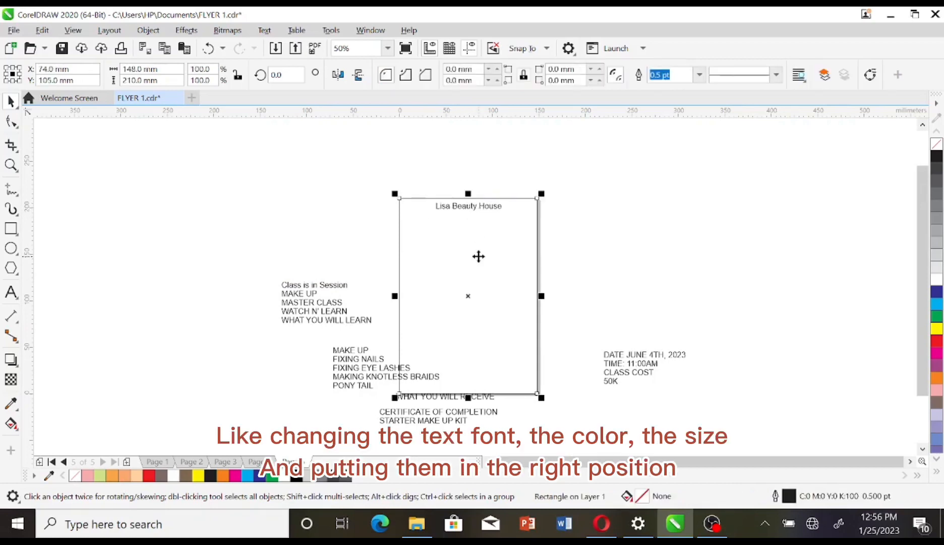
click(935, 390)
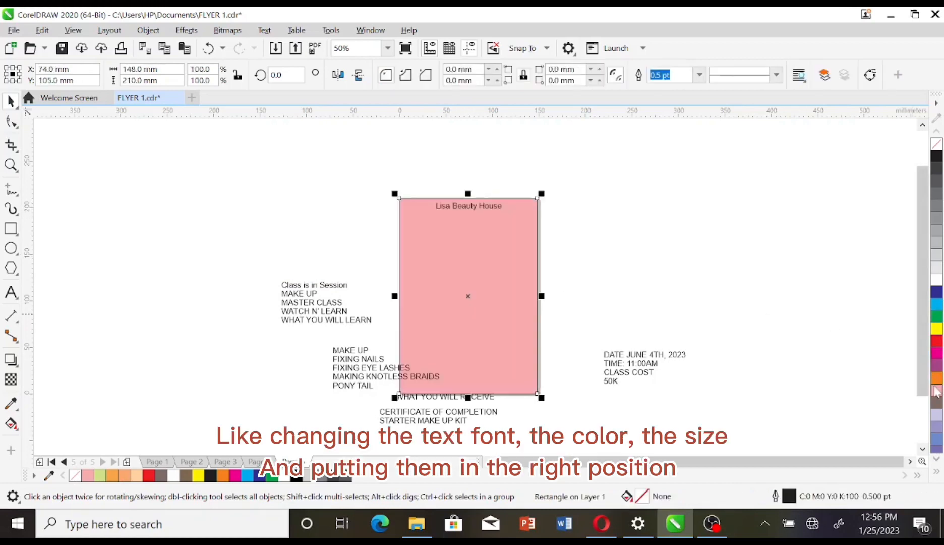
Step: Apply Brush Script MT to the salon name heading
click(693, 308)
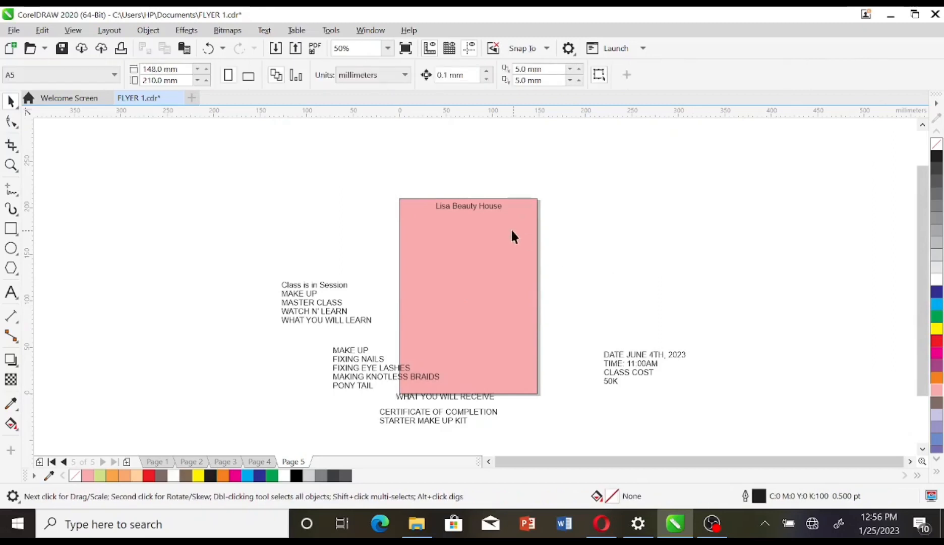
click(495, 207)
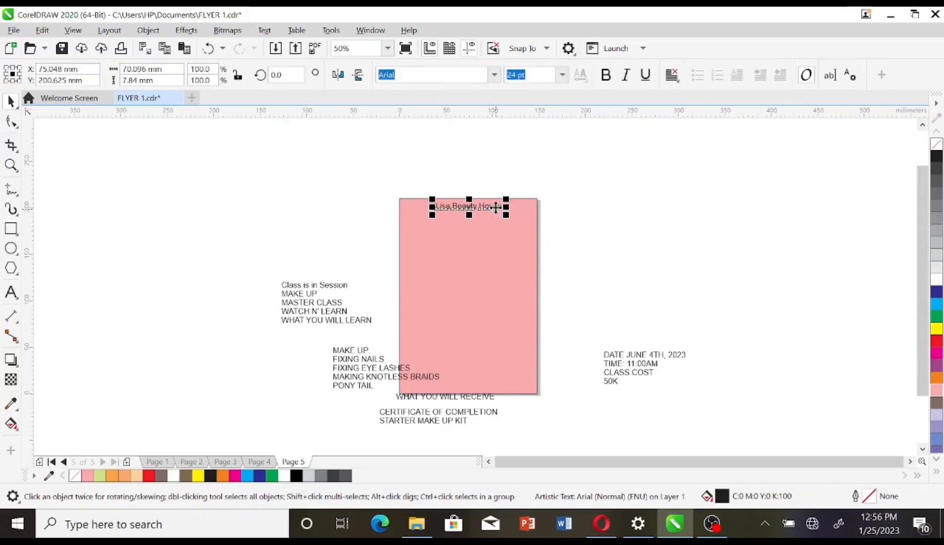
click(495, 76)
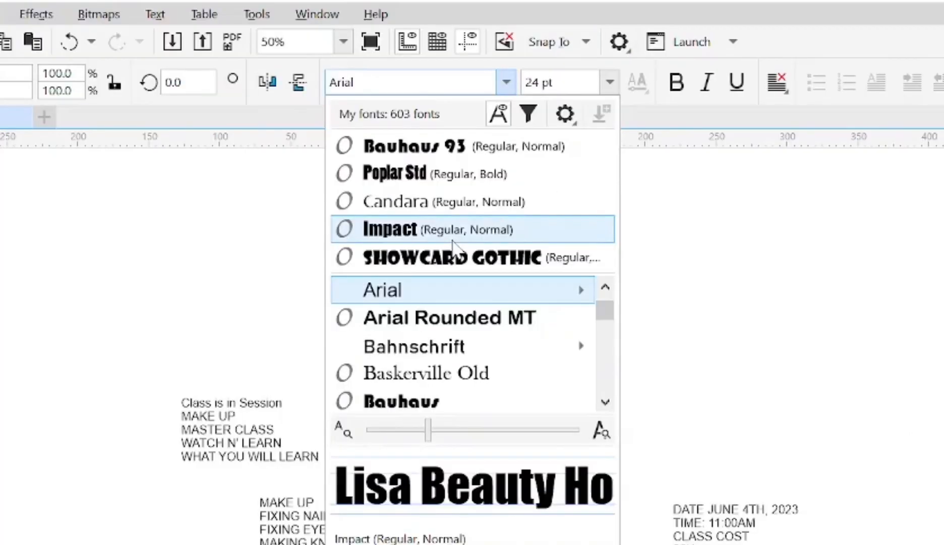
key(Down)
key(Down)
key(Down)
key(Down)
key(Down)
key(Down)
key(Down)
key(Down)
key(Down)
key(Down)
key(Down)
key(Down)
key(Down)
key(Down)
key(Down)
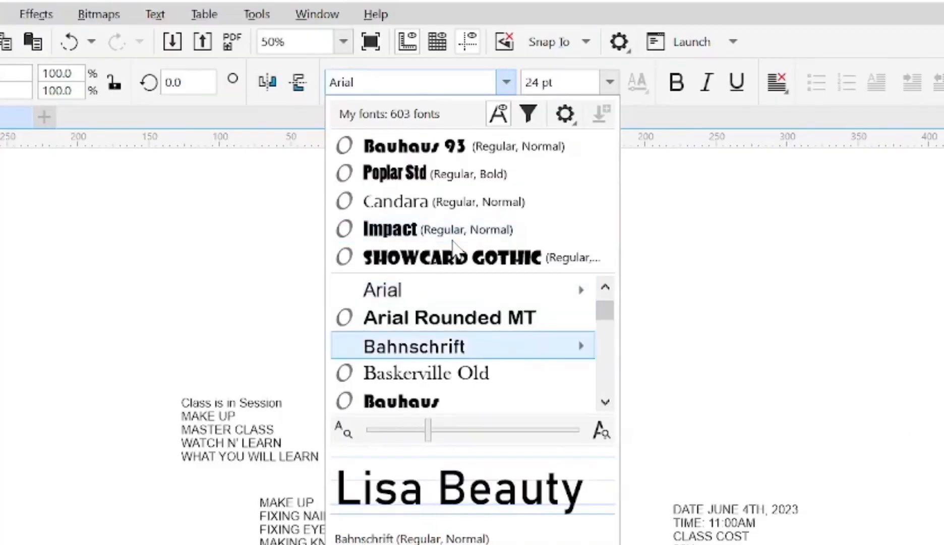
text(BRU)
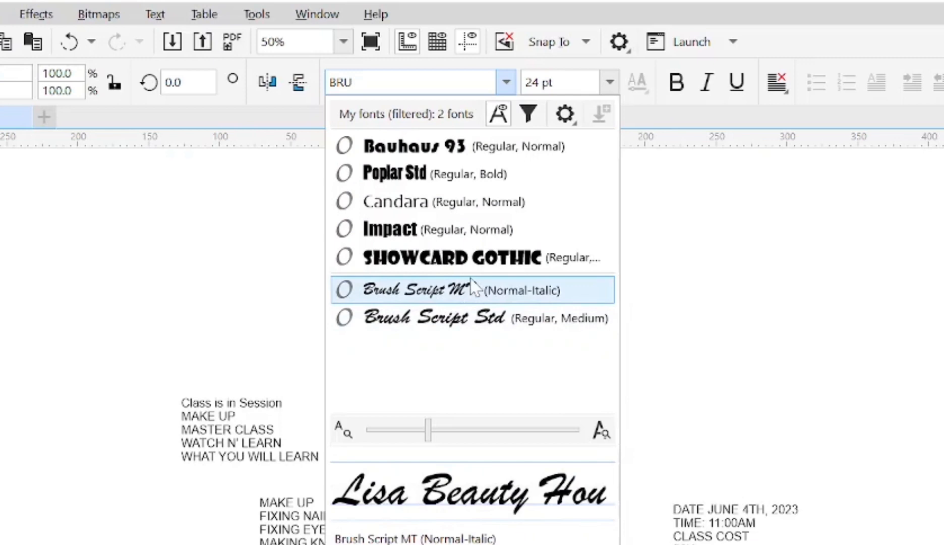
click(472, 289)
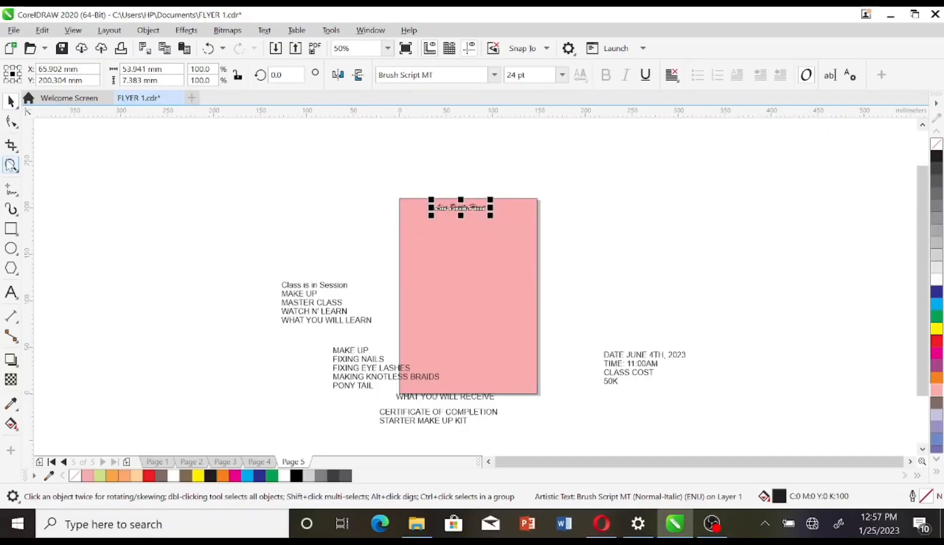
Step: Switch the salon name to Brush Script Std and place 'Class is in Session' just below it
click(10, 165)
drag(363, 198, 563, 304)
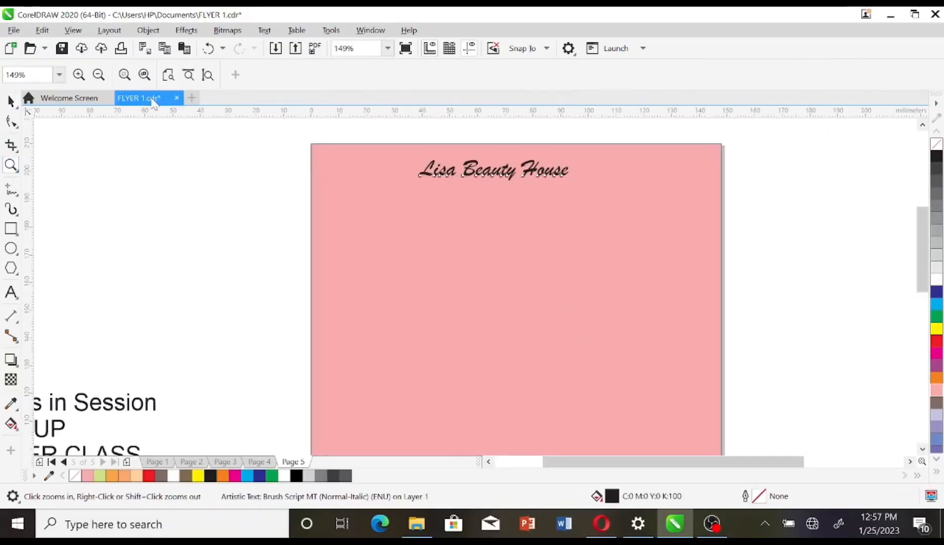
click(11, 104)
click(59, 99)
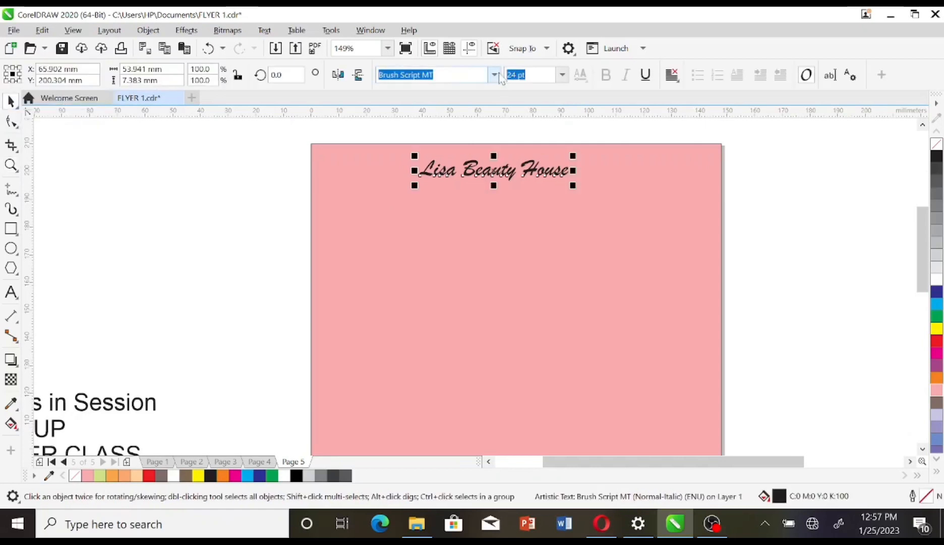
click(495, 75)
click(454, 228)
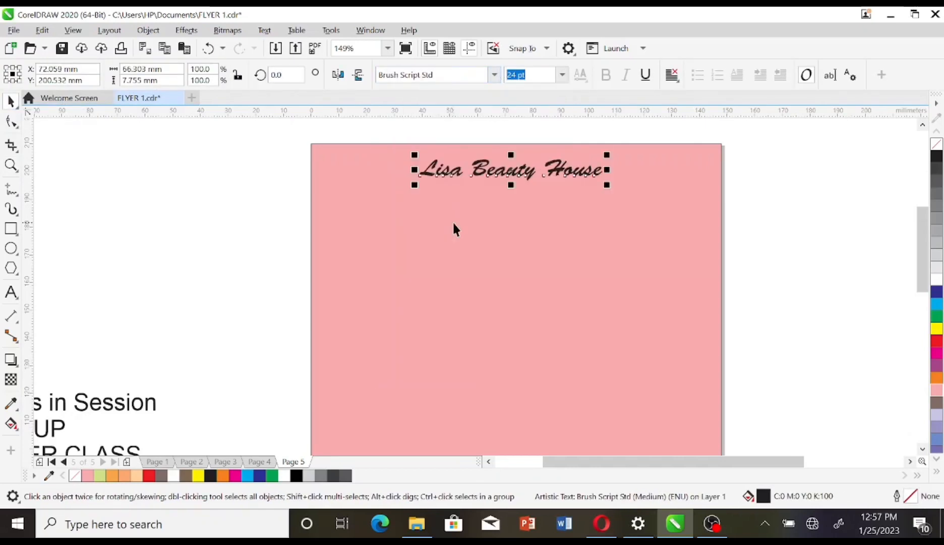
click(122, 408)
drag(82, 408, 528, 200)
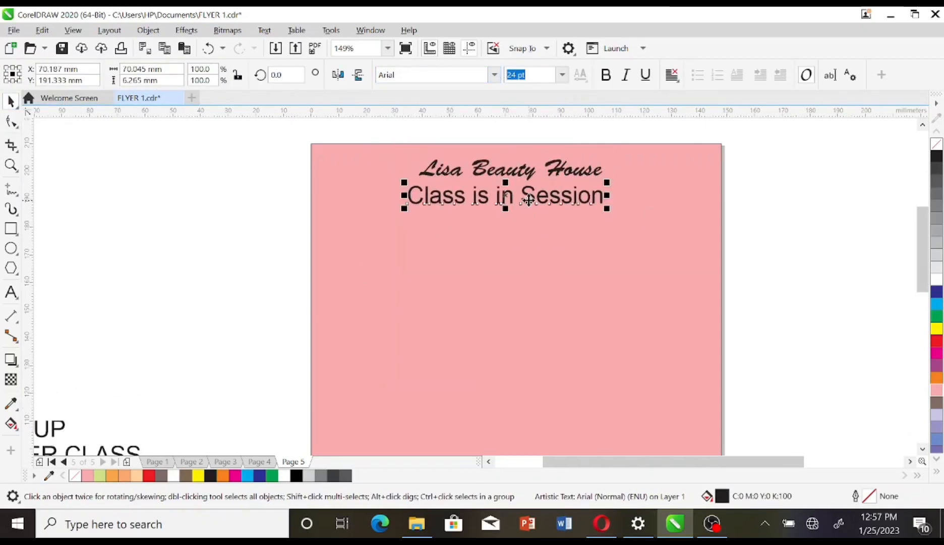
Step: Make 'Class is in Session' centred white Berlin Sans FB at about 20.4 pt, and recolour the salon name yellow
click(494, 75)
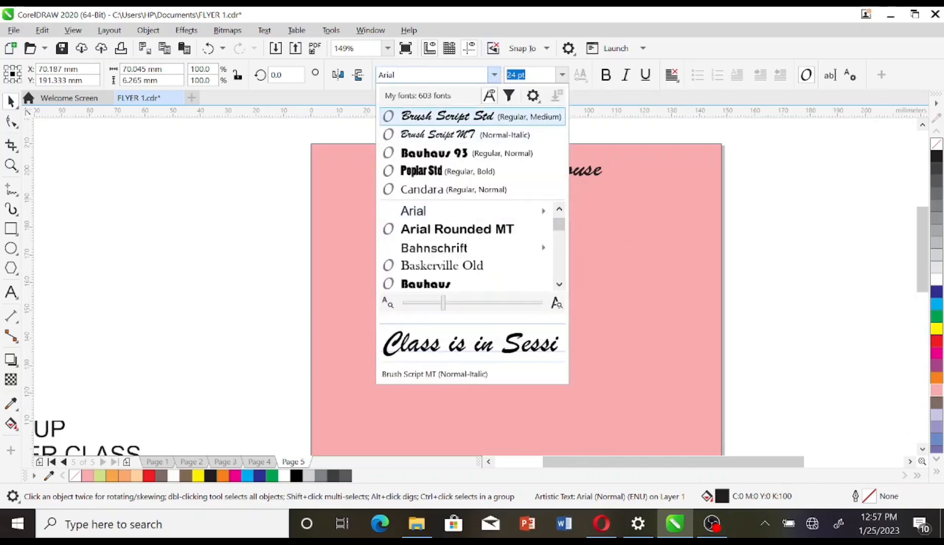
text(BER)
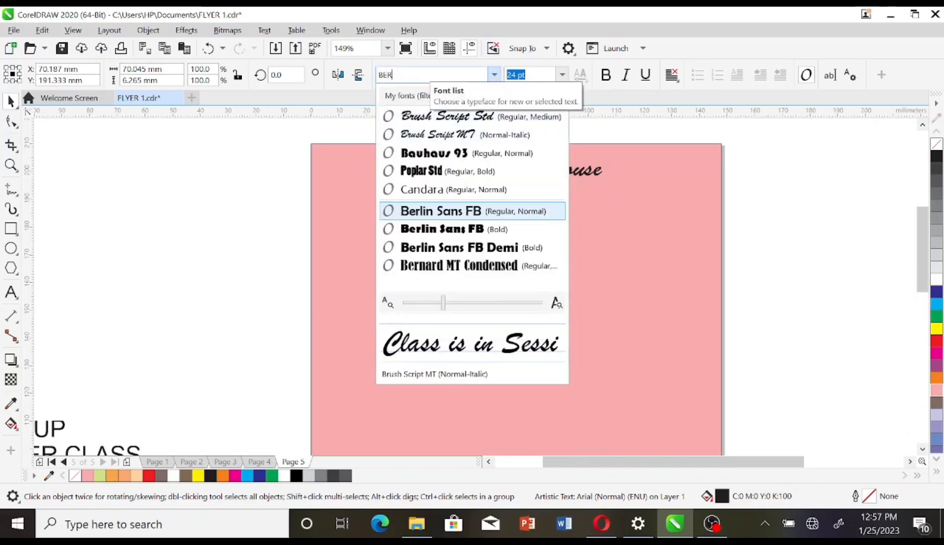
click(463, 208)
drag(462, 203, 495, 204)
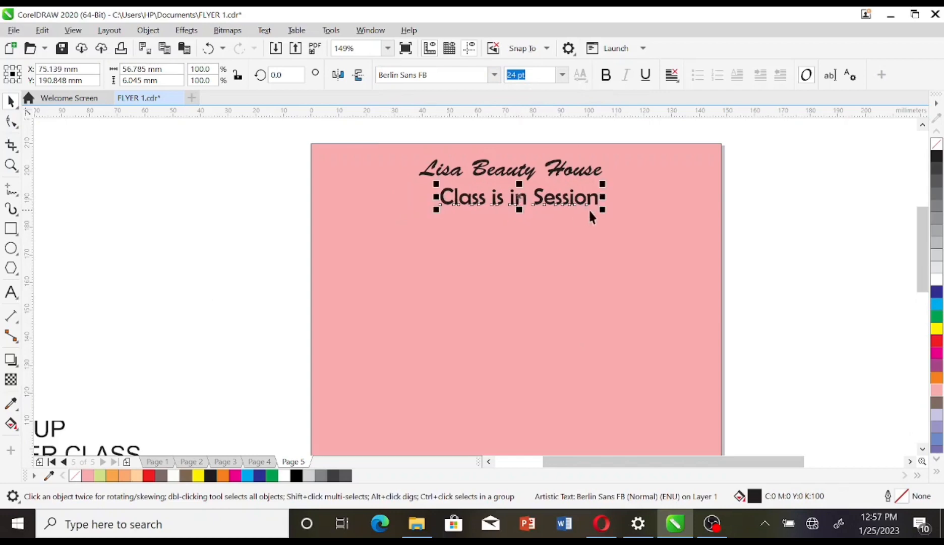
drag(593, 213, 545, 191)
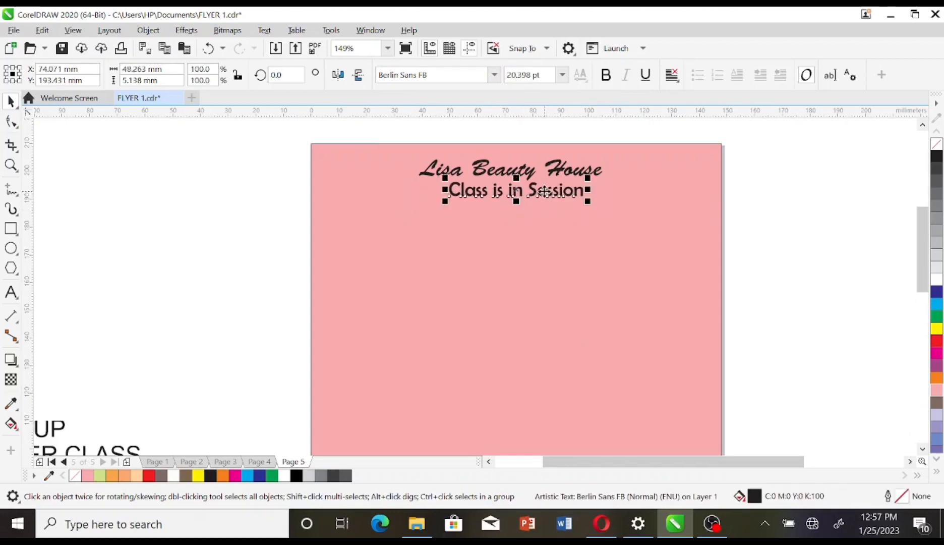
click(936, 279)
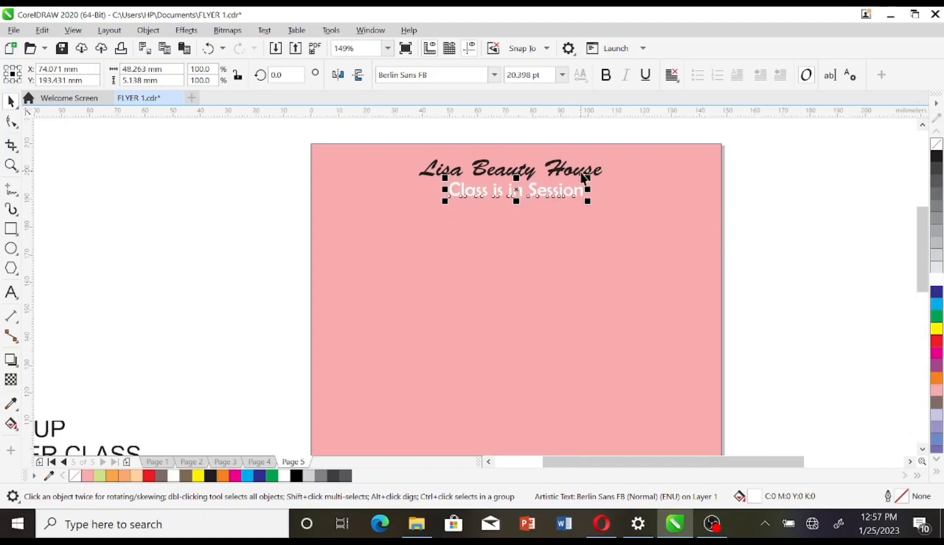
click(584, 176)
click(937, 329)
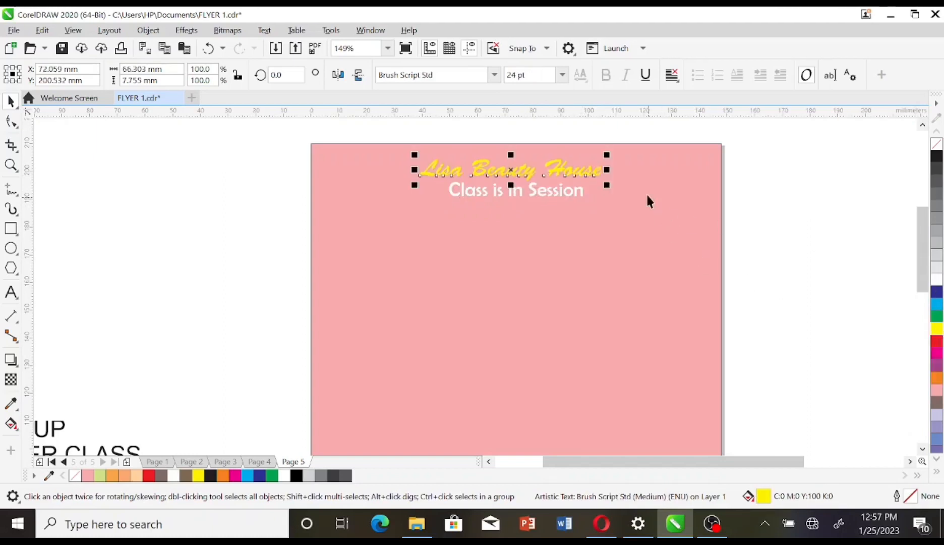
Step: Move MAKE UP onto the page below the subtitle and set it in Poplar Std
drag(47, 438, 660, 301)
click(495, 75)
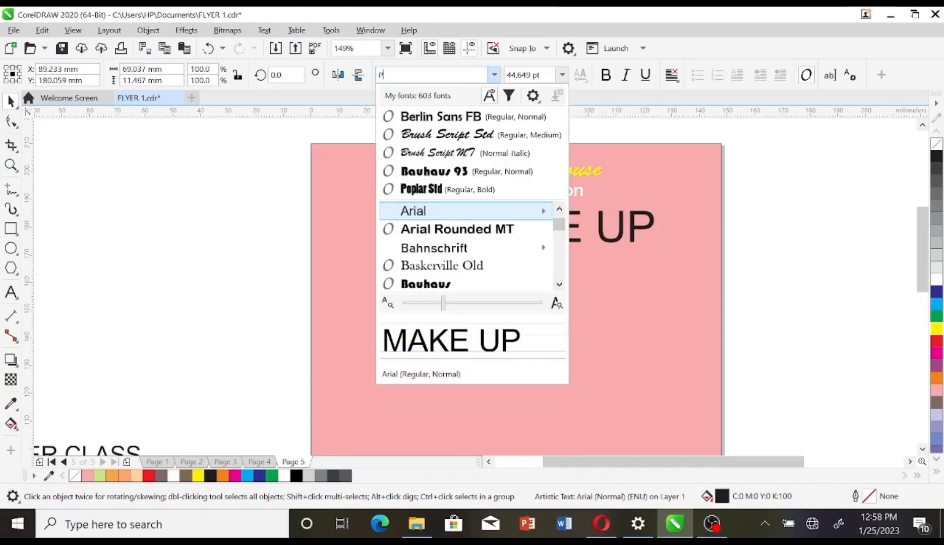
key(Down)
key(Down)
key(Down)
key(Down)
key(Down)
key(Down)
key(Down)
key(Down)
key(Down)
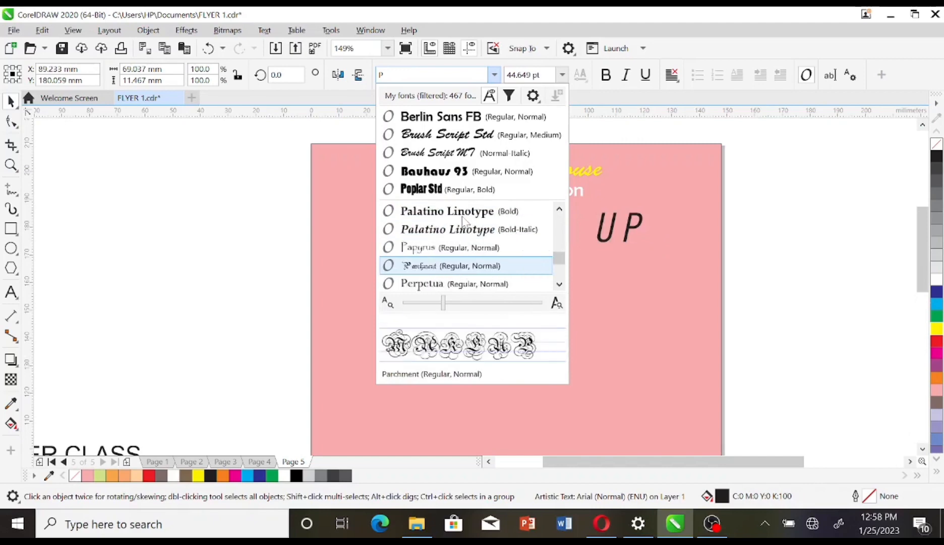
key(Down)
key(Down)
key(Down)
key(Down)
key(Down)
key(Down)
key(Down)
key(Down)
key(Up)
key(Up)
key(Return)
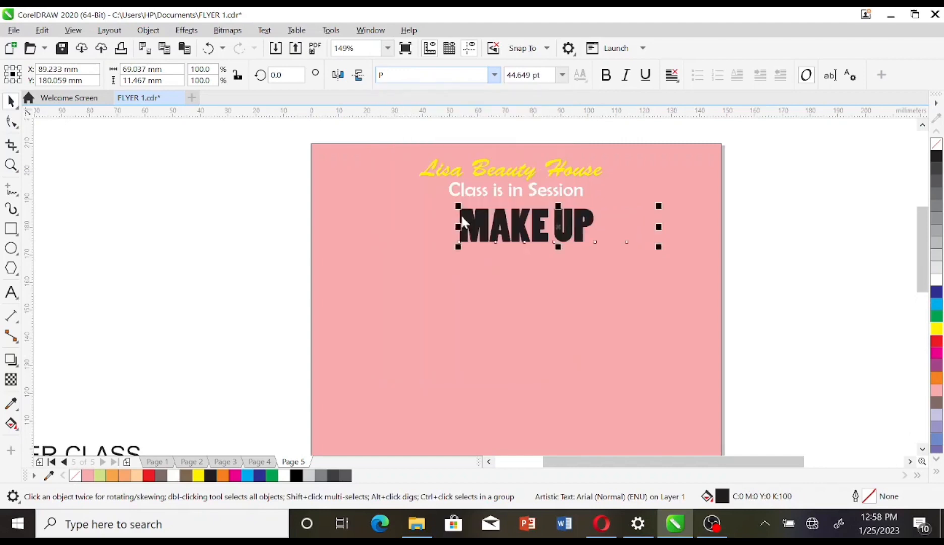
Step: Enlarge MAKE UP to about 62.5 pt, nudge it into place, and give it white fill with black outline
drag(454, 246, 414, 257)
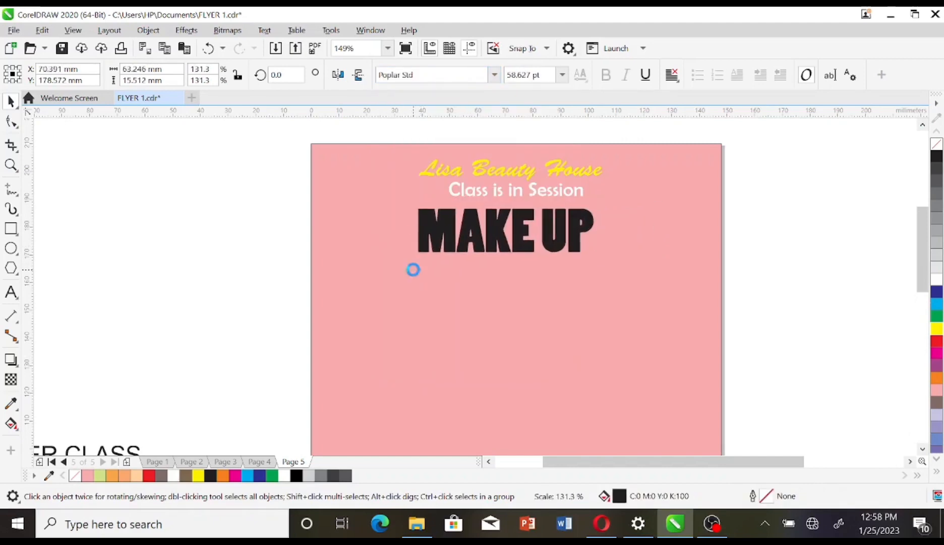
drag(601, 255, 632, 233)
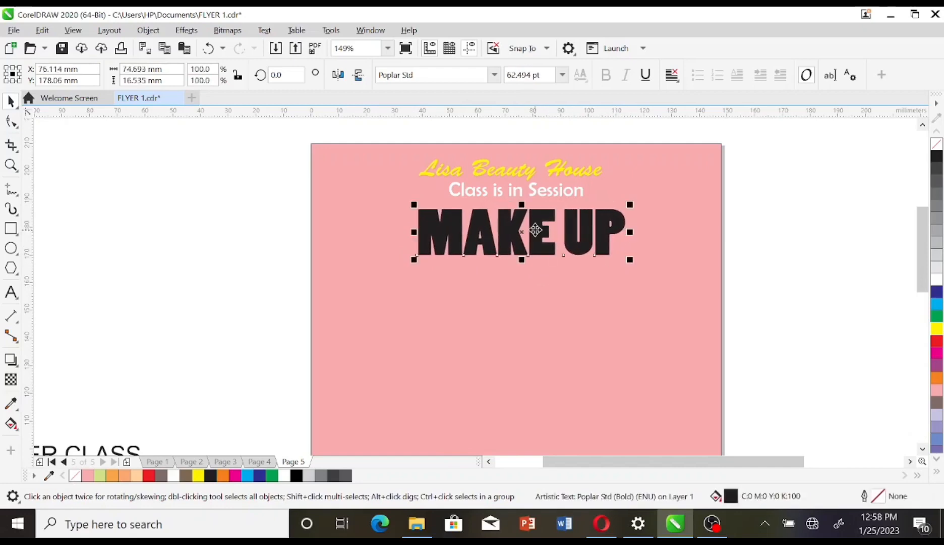
drag(535, 230, 525, 227)
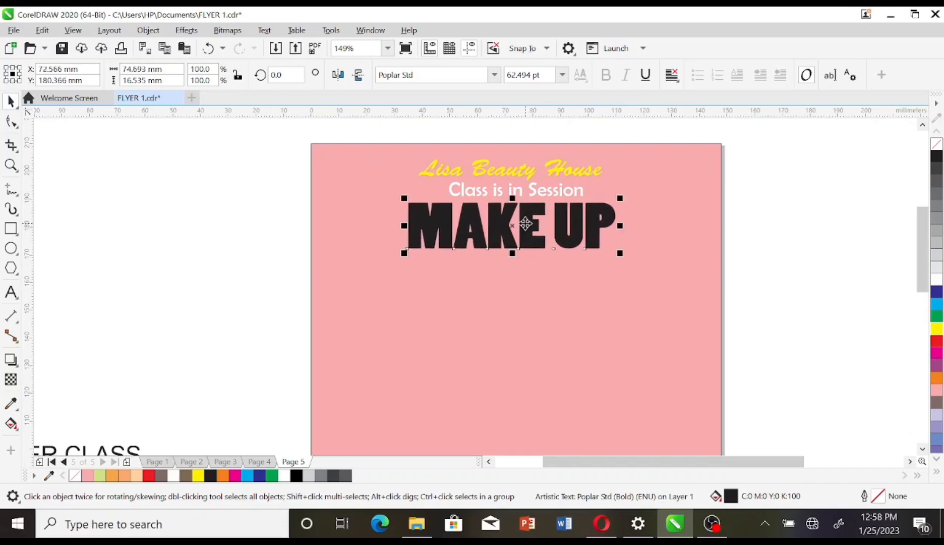
click(936, 279)
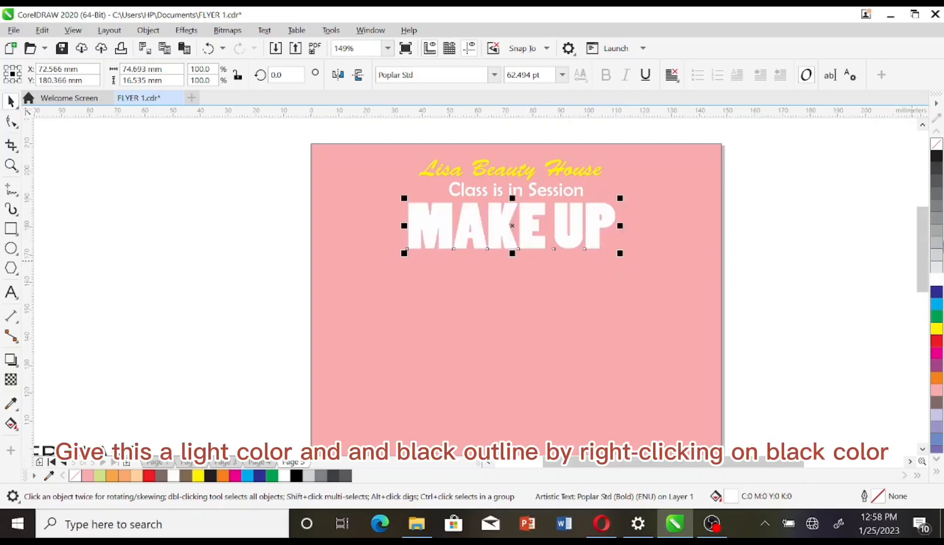
right_click(936, 156)
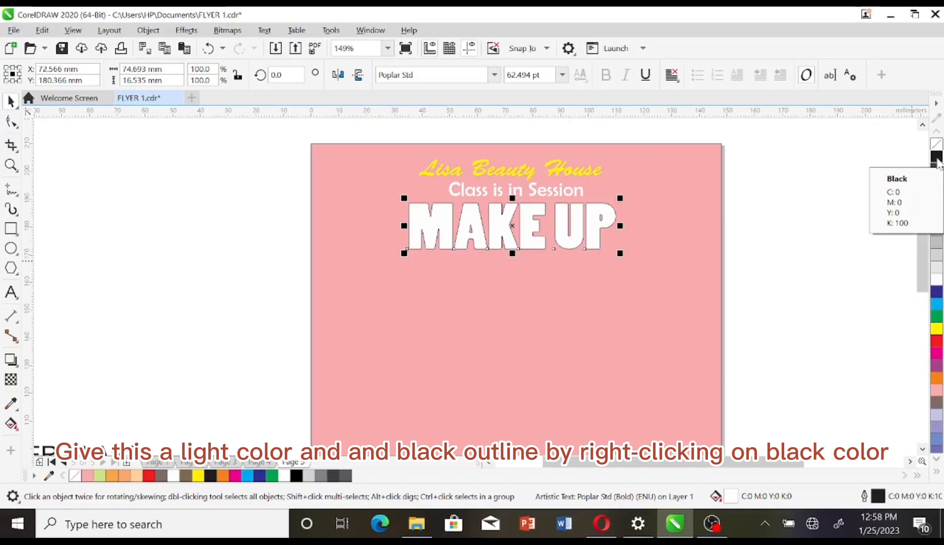
Step: Give MAKE UP an 8.0 pt outline with round corners and caps, behind fill and scaling with the object
double_click(878, 497)
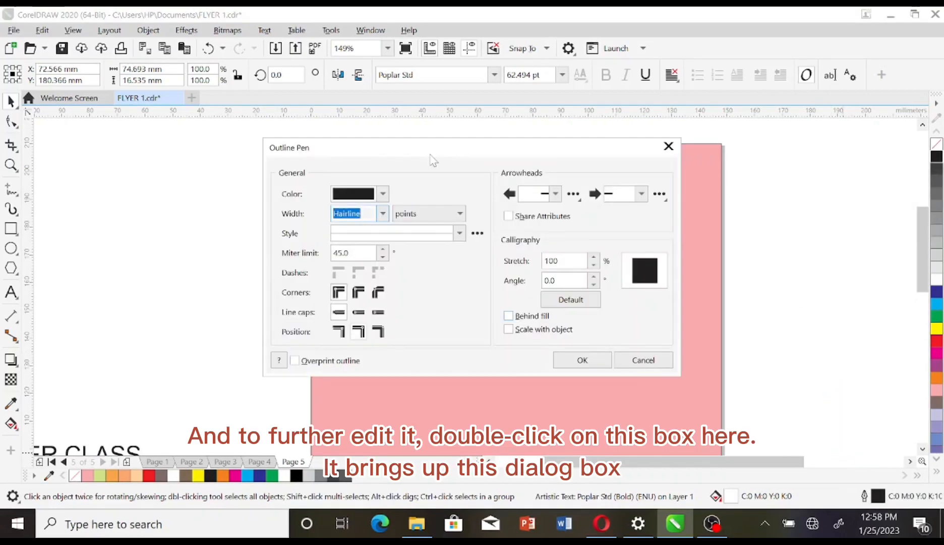
drag(432, 149, 283, 151)
click(233, 216)
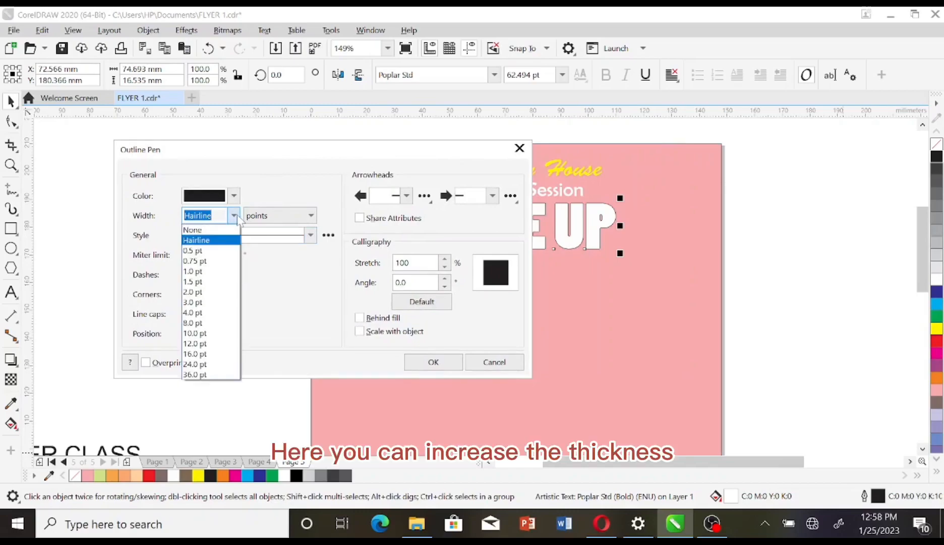
click(202, 310)
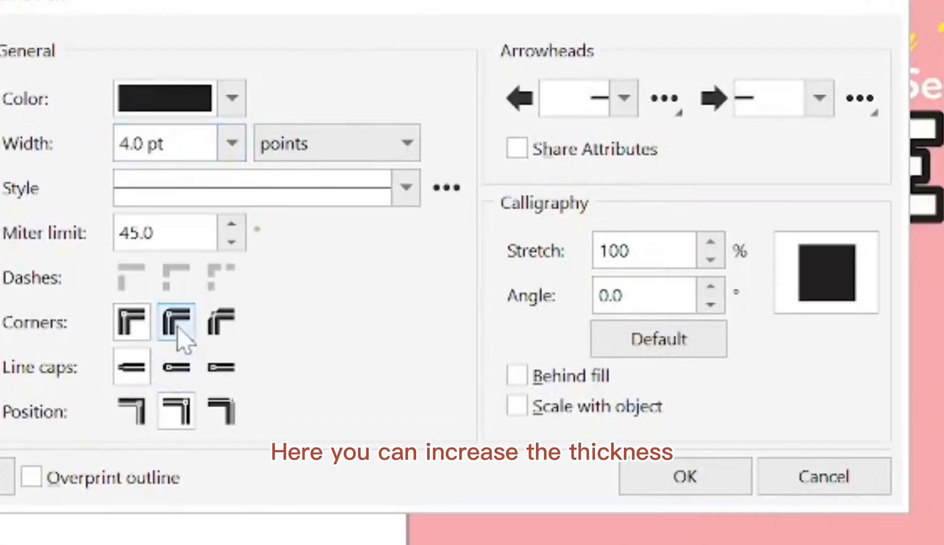
click(177, 326)
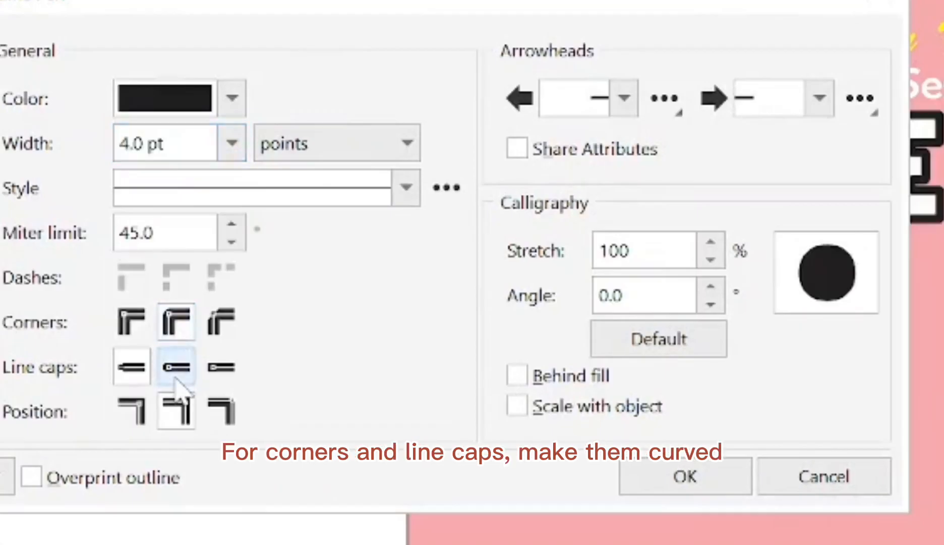
click(176, 367)
click(518, 375)
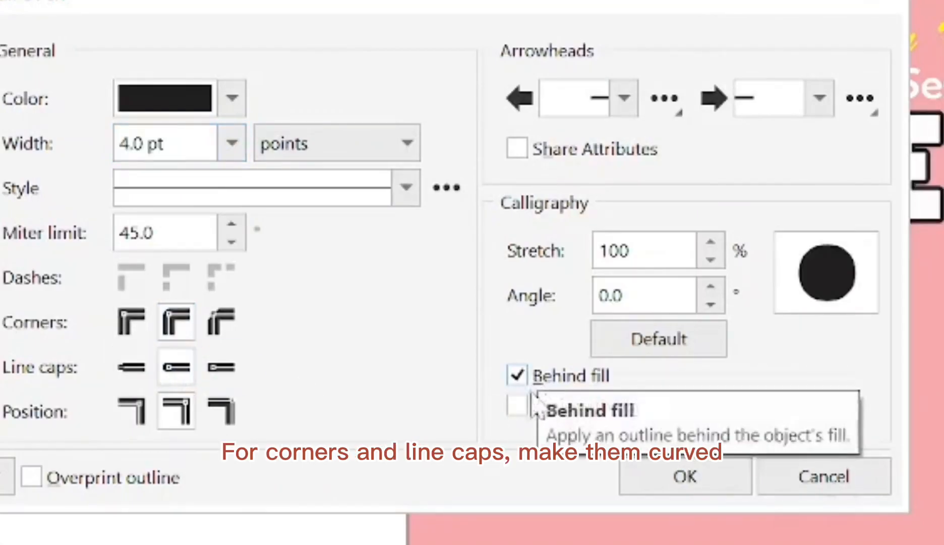
click(534, 407)
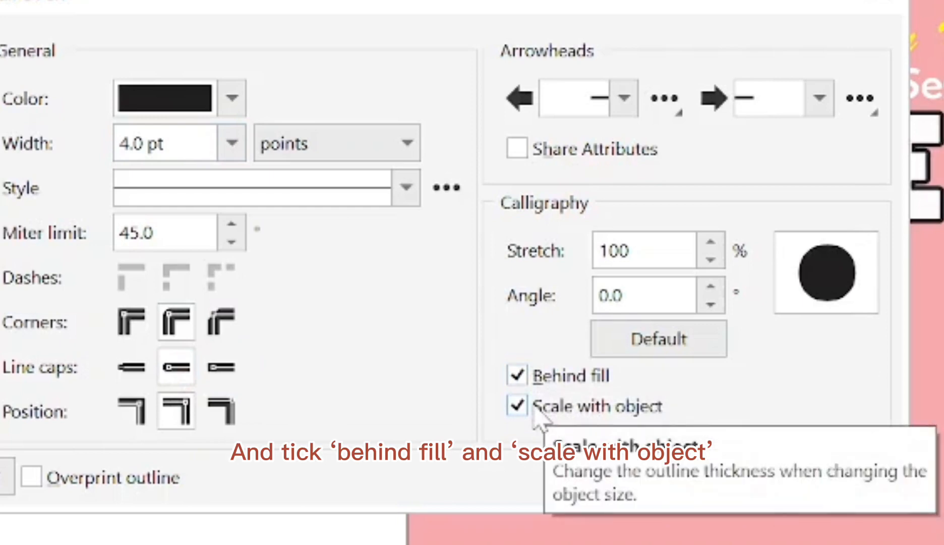
click(232, 143)
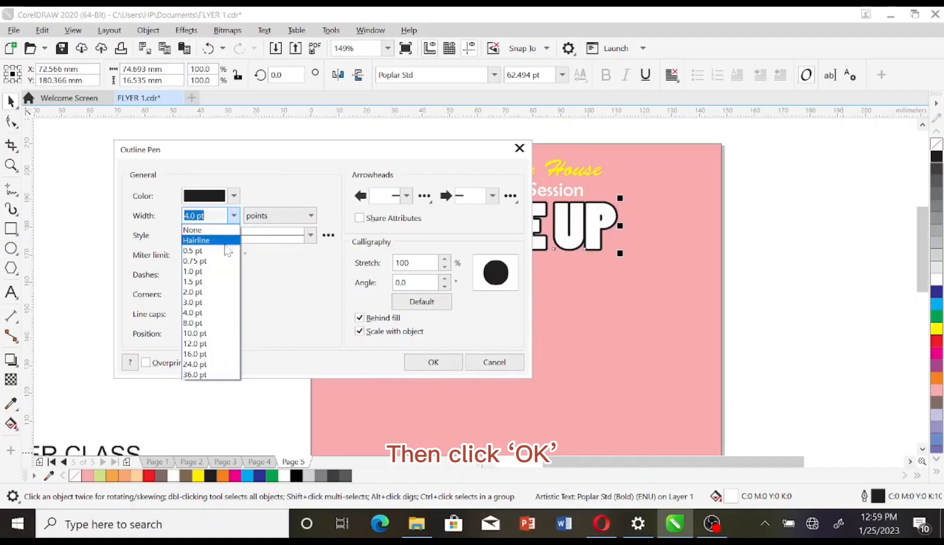
click(206, 323)
click(433, 362)
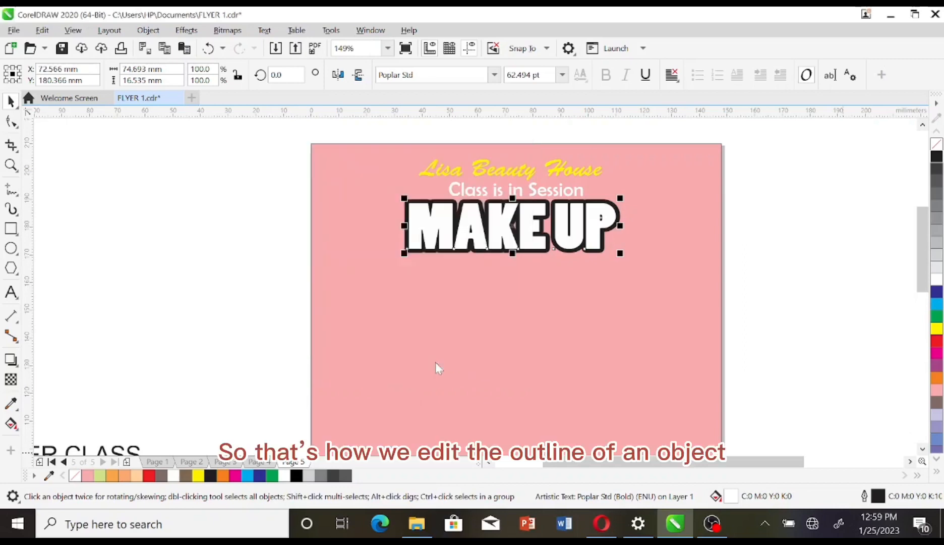
click(236, 271)
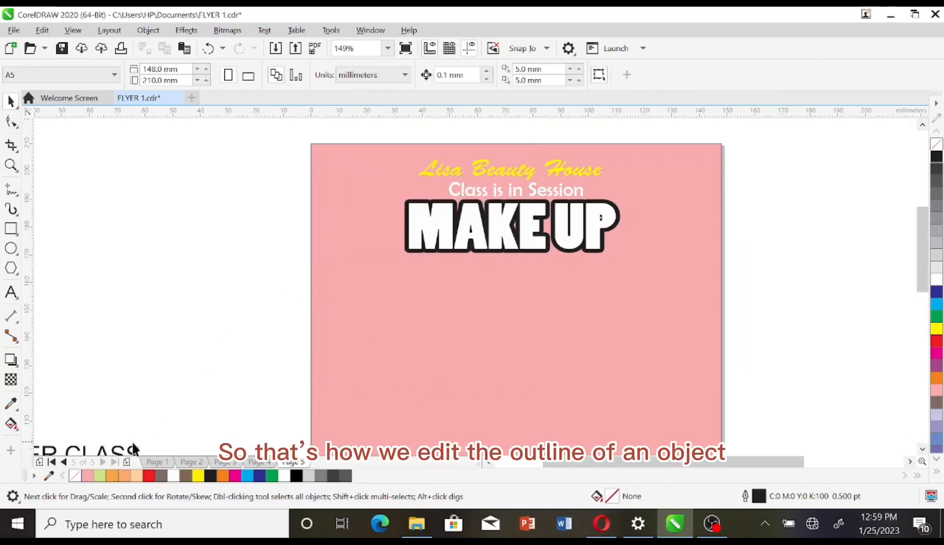
Step: Place MASTER CLASS centred under MAKE UP in 20.225 pt Bahnschrift and draw a rectangle around it
drag(132, 443, 585, 278)
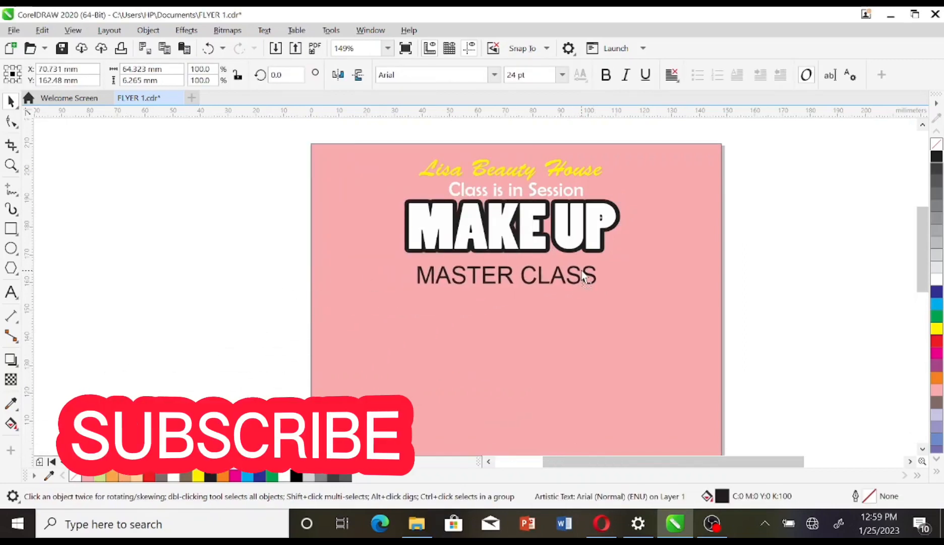
click(494, 74)
key(Escape)
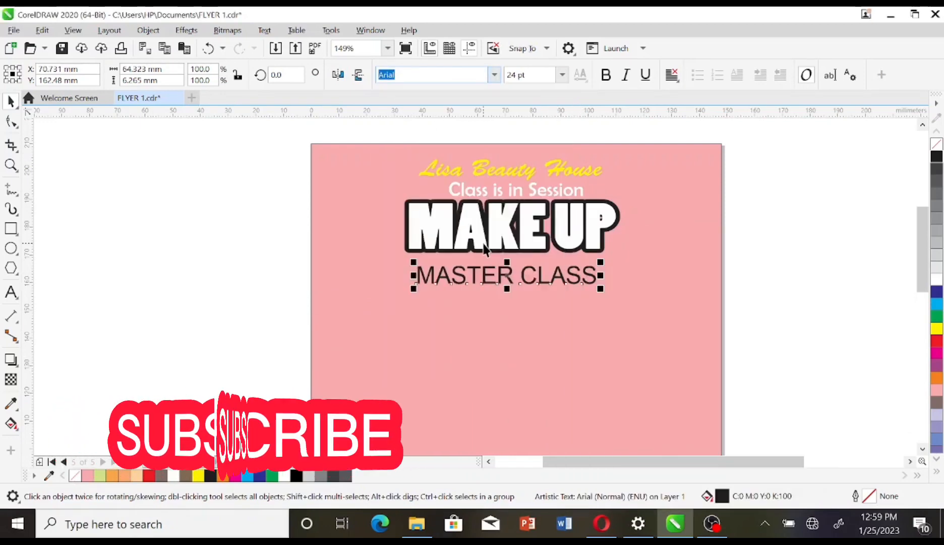
drag(600, 289, 586, 285)
click(495, 75)
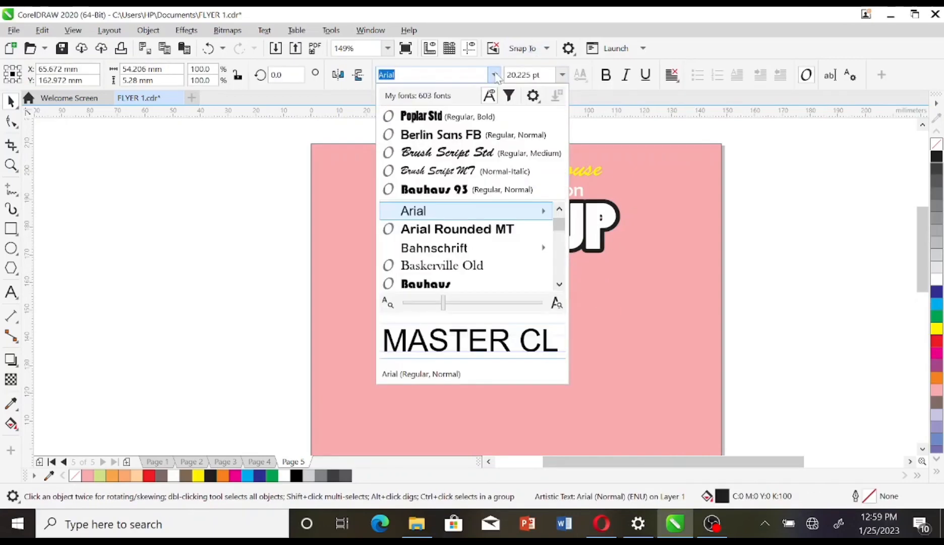
click(454, 247)
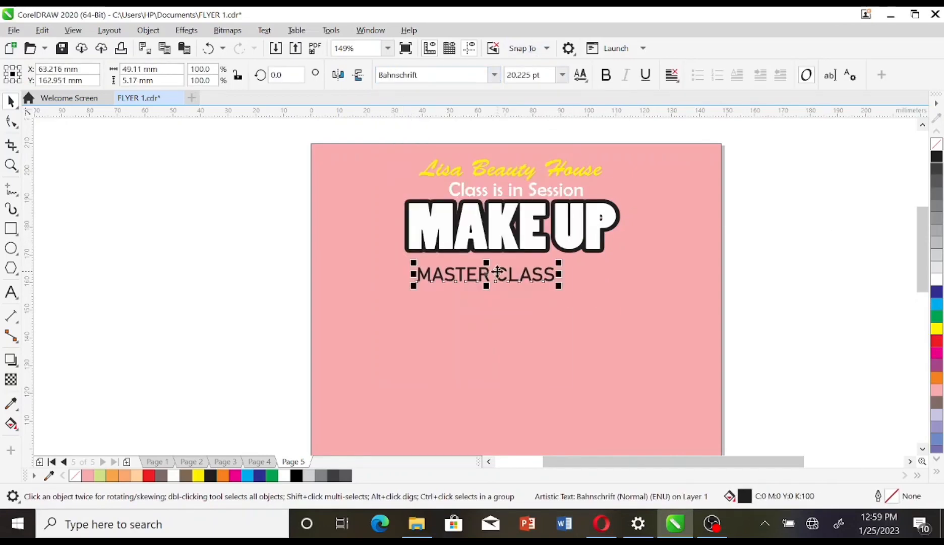
drag(487, 274, 509, 273)
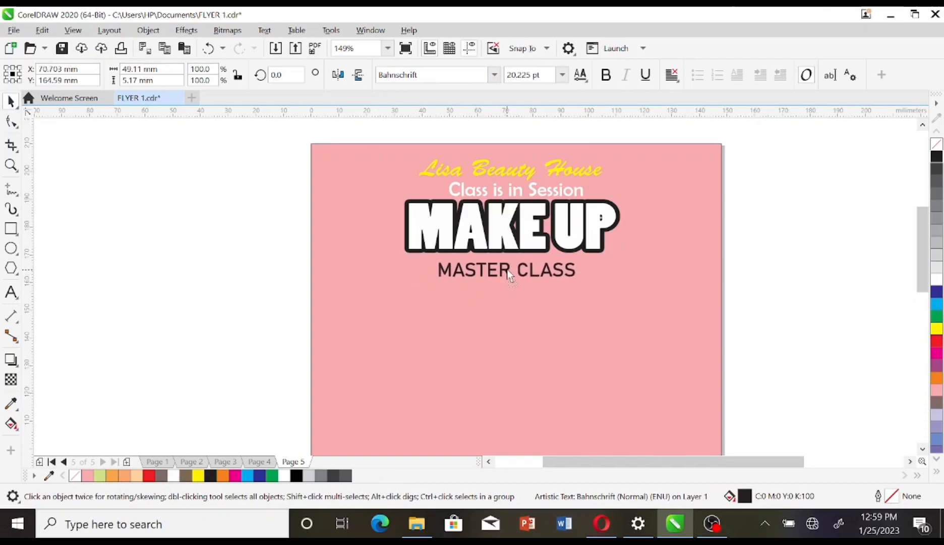
click(11, 230)
drag(422, 260, 585, 284)
Step: Fill the MASTER CLASS box with 70% Black, give it uniform transparency of 43, and reposition it
click(12, 103)
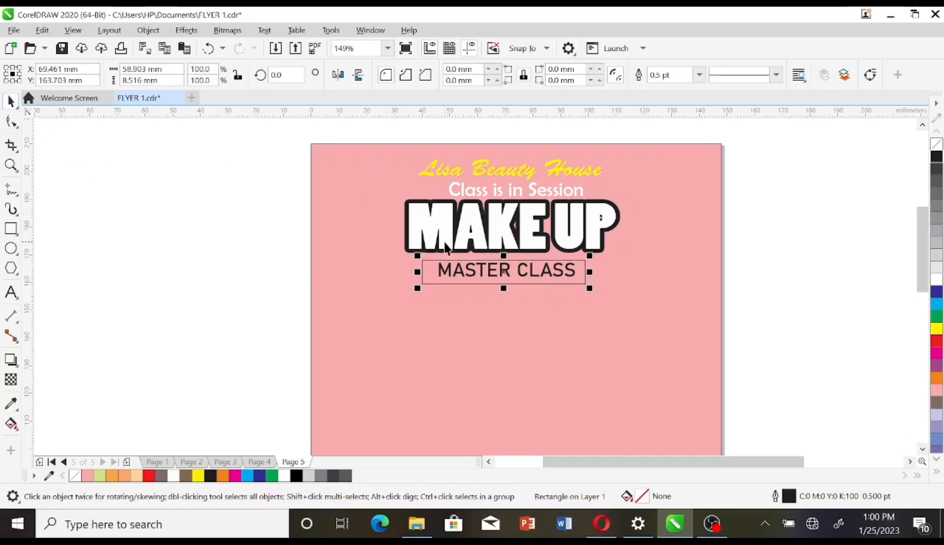
key(Up)
key(Up)
key(Up)
key(Up)
key(Up)
key(Up)
key(Up)
key(Up)
key(Up)
key(Up)
key(Up)
key(Up)
key(Right)
key(Right)
key(Right)
key(Right)
key(Right)
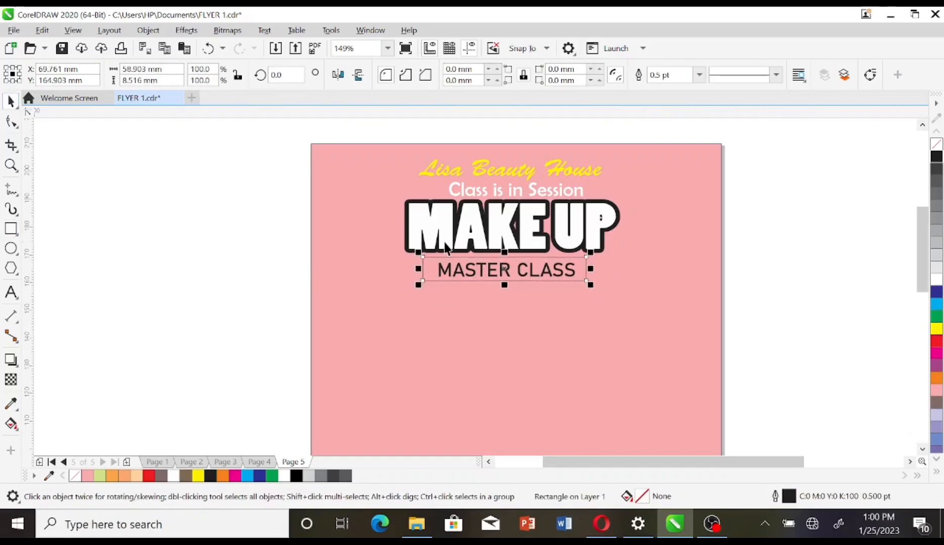
click(937, 193)
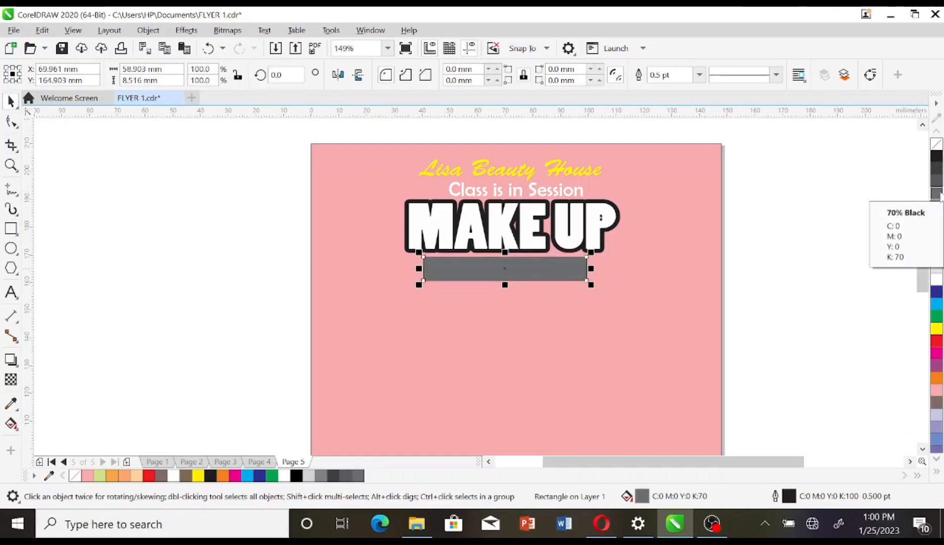
click(11, 379)
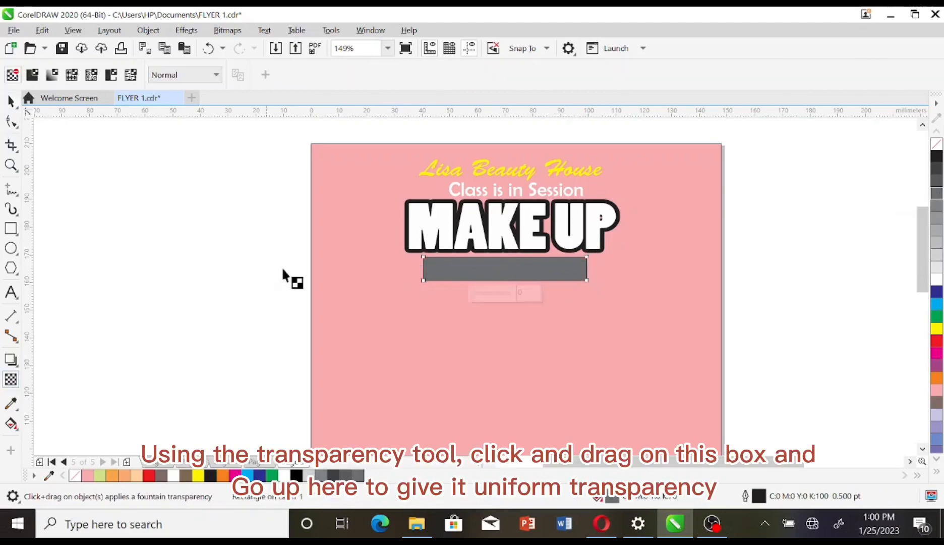
drag(477, 265, 553, 283)
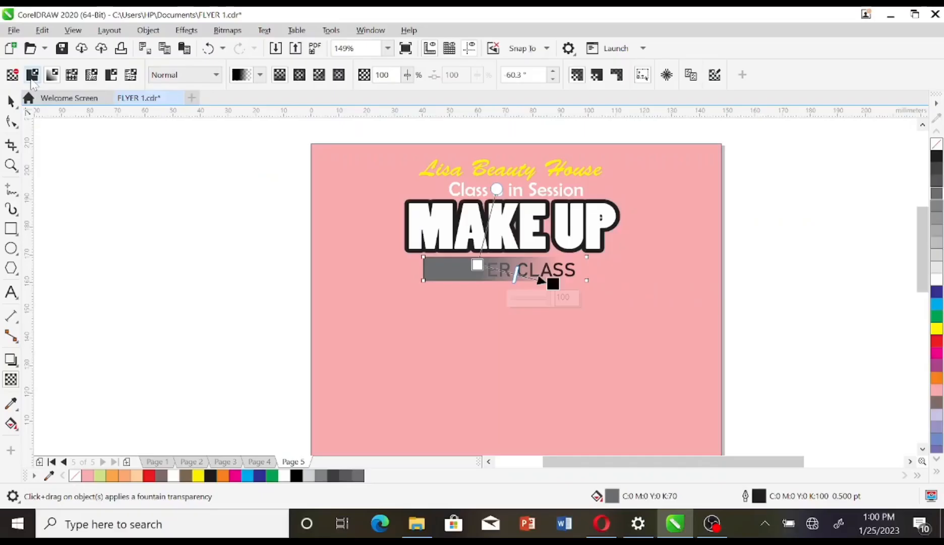
click(60, 138)
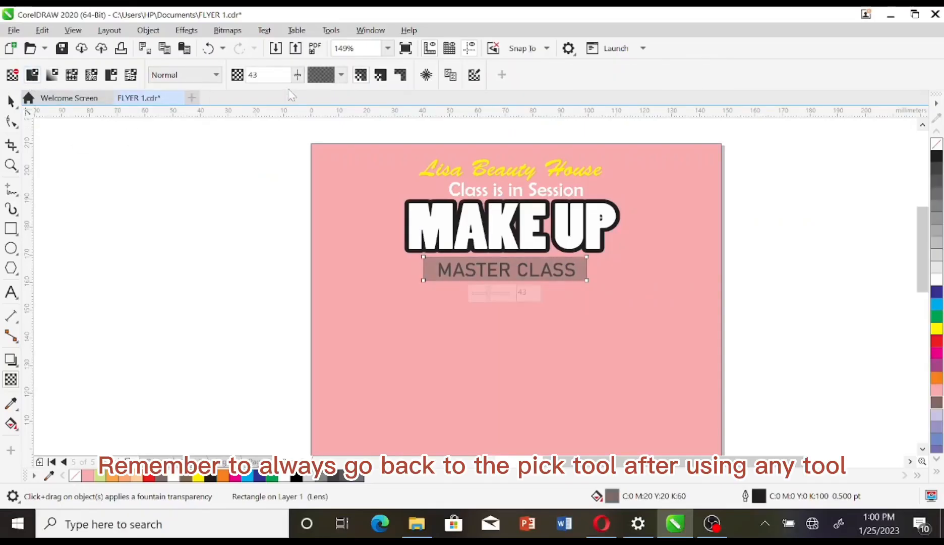
click(19, 109)
click(10, 102)
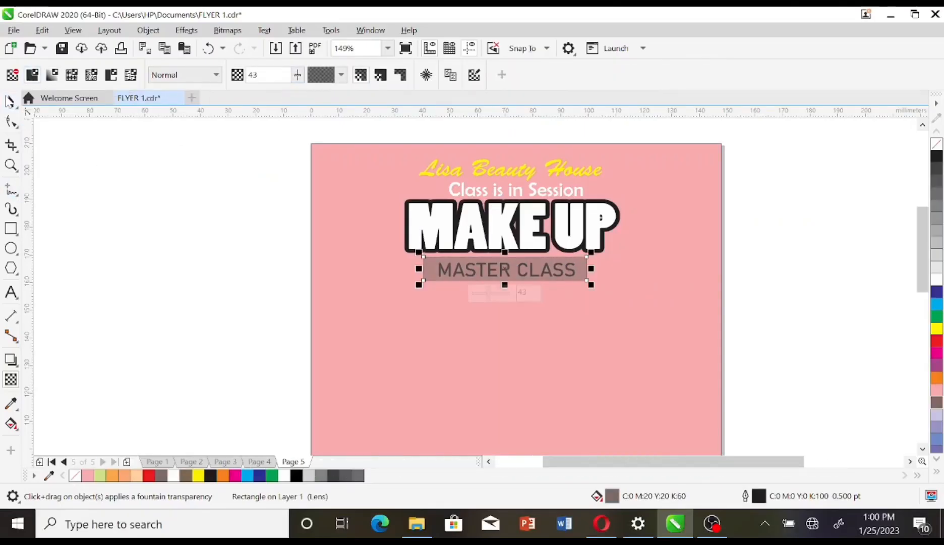
drag(491, 268, 504, 284)
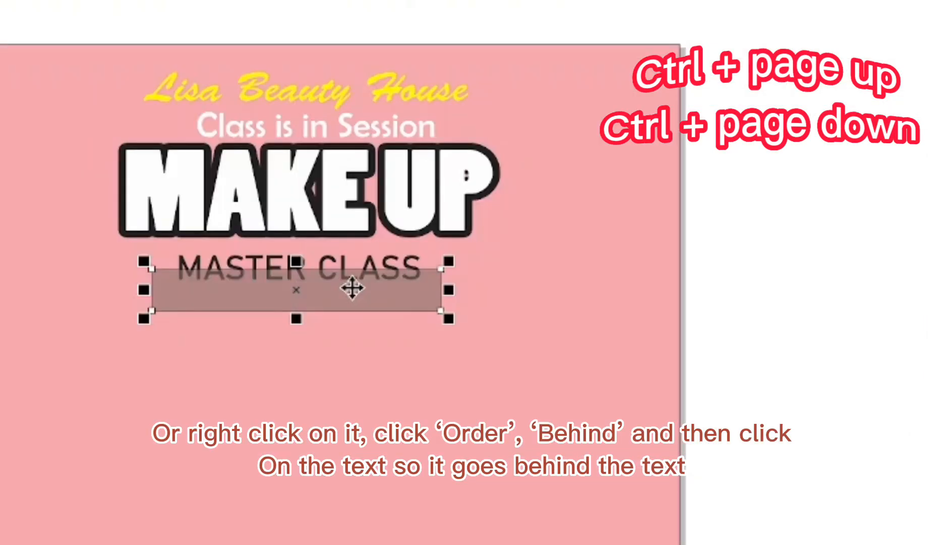
Step: Put the grey box behind the MASTER CLASS text and make that text white
right_click(536, 277)
mouse_move(611, 225)
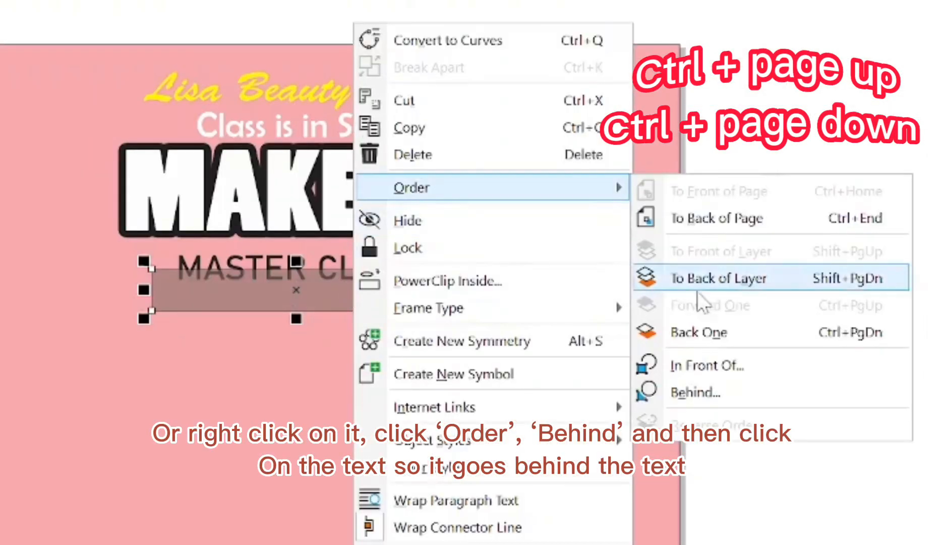
click(707, 392)
click(245, 258)
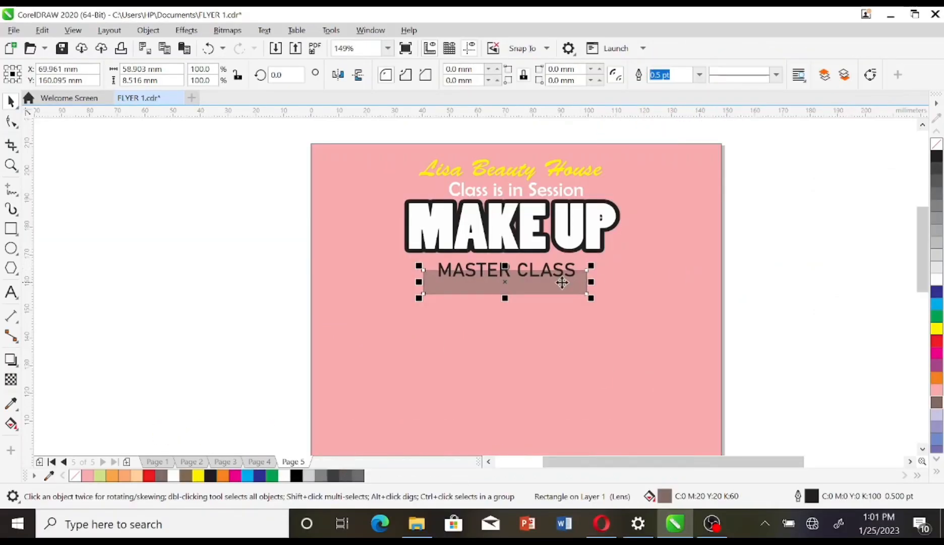
drag(562, 283, 558, 275)
click(570, 272)
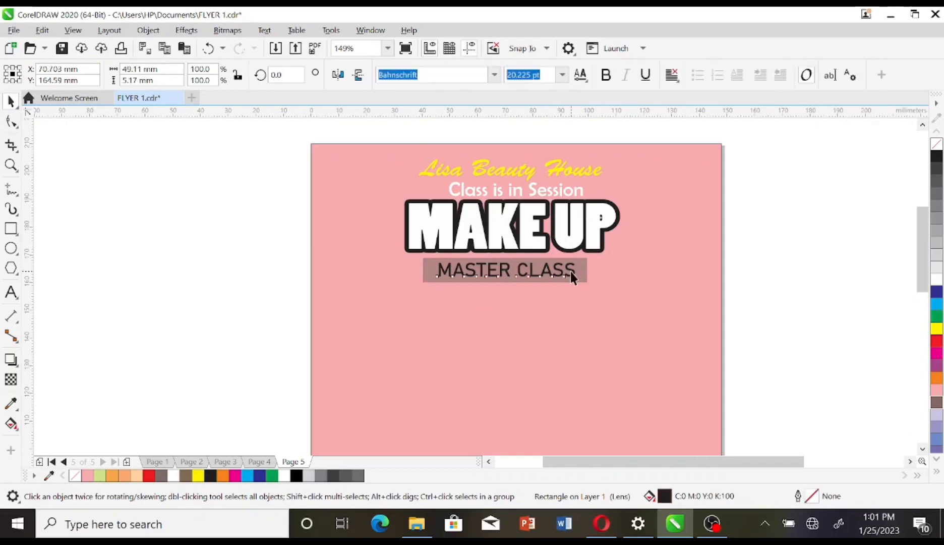
click(937, 279)
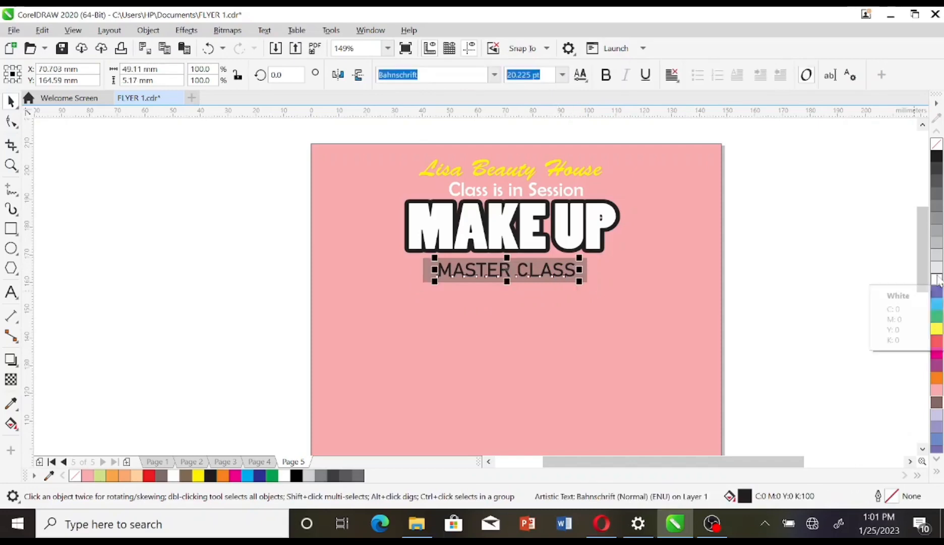
click(754, 295)
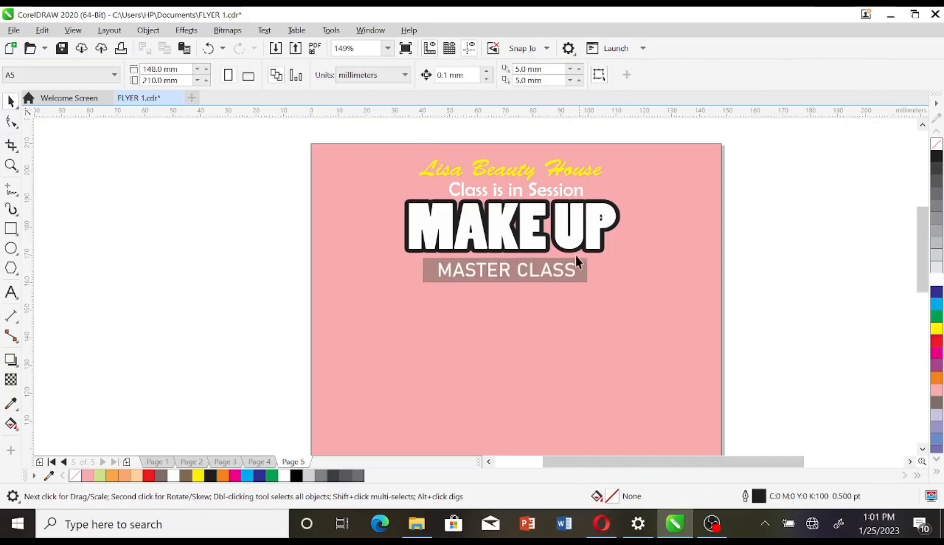
Step: Nudge 'Class is in Session' and the MASTER CLASS label slightly right to centre them under MAKE UP
click(520, 234)
click(578, 195)
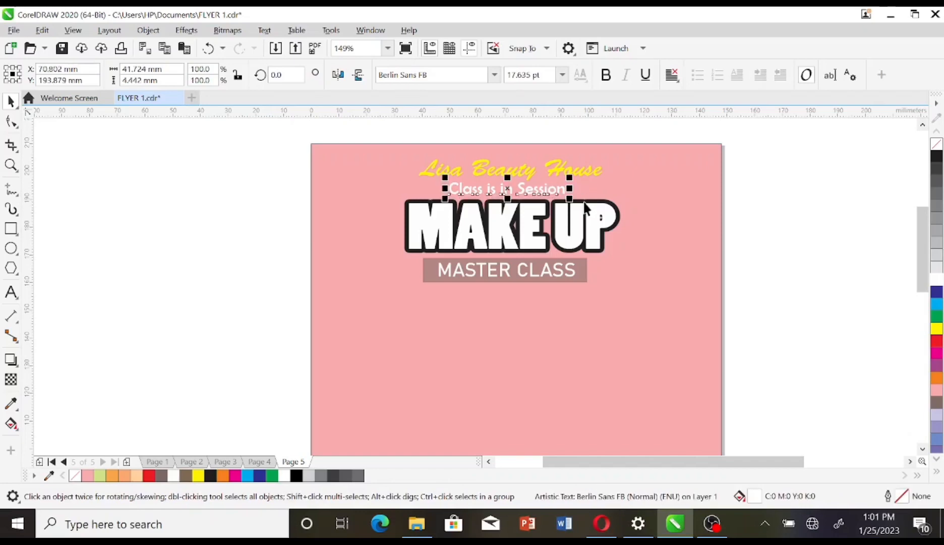
key(Right)
key(Right)
key(Right)
key(Right)
key(Right)
key(Right)
key(Right)
key(Right)
key(Right)
key(Right)
key(Right)
key(Right)
key(Right)
key(Right)
key(Right)
key(Right)
key(Right)
key(Up)
key(Up)
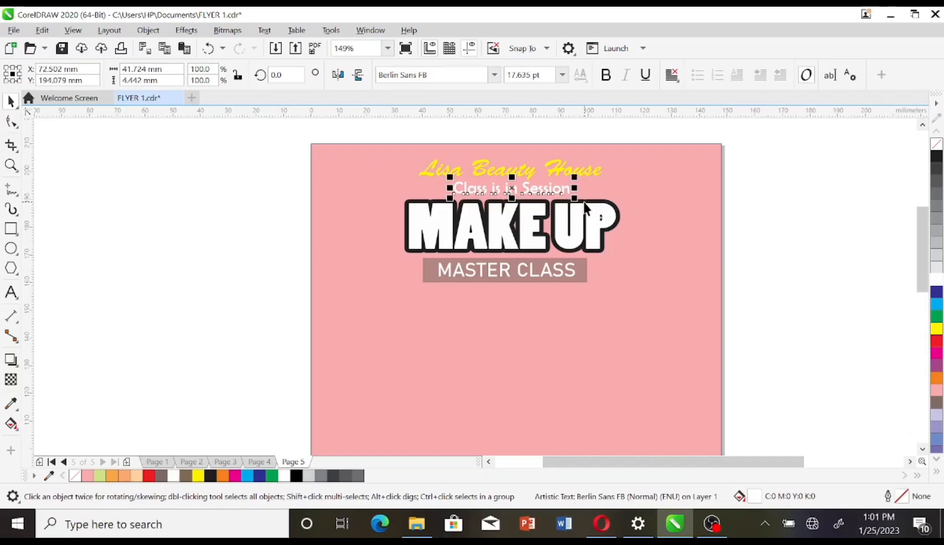
drag(288, 242, 701, 310)
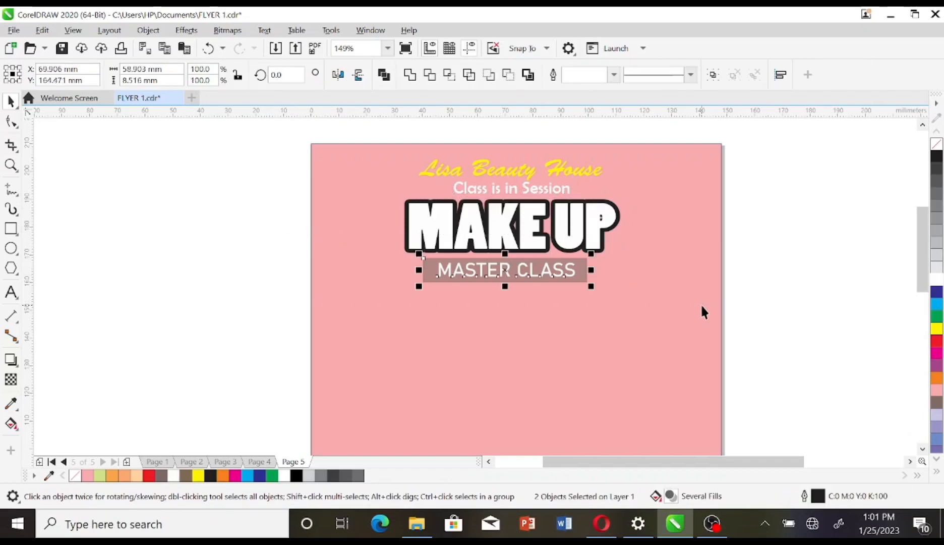
key(F8)
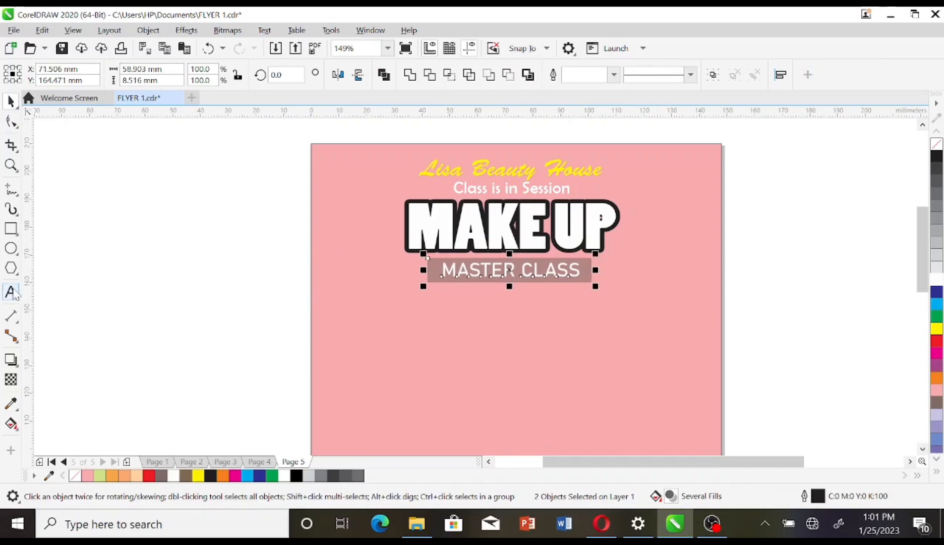
click(193, 305)
Step: Add 'LBH' logo text in Bauhaus 93 and place it in the page's top-right corner
text(LBH)
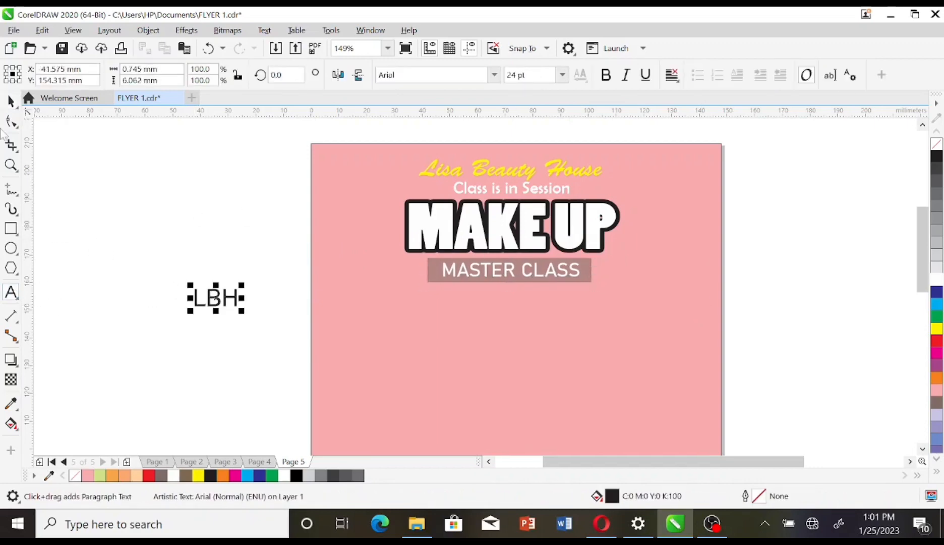
click(10, 102)
click(494, 75)
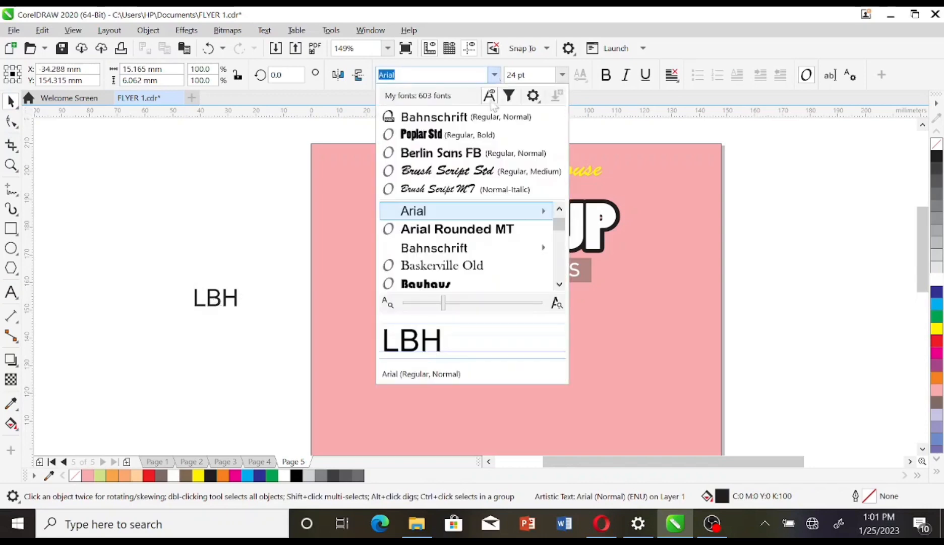
click(426, 283)
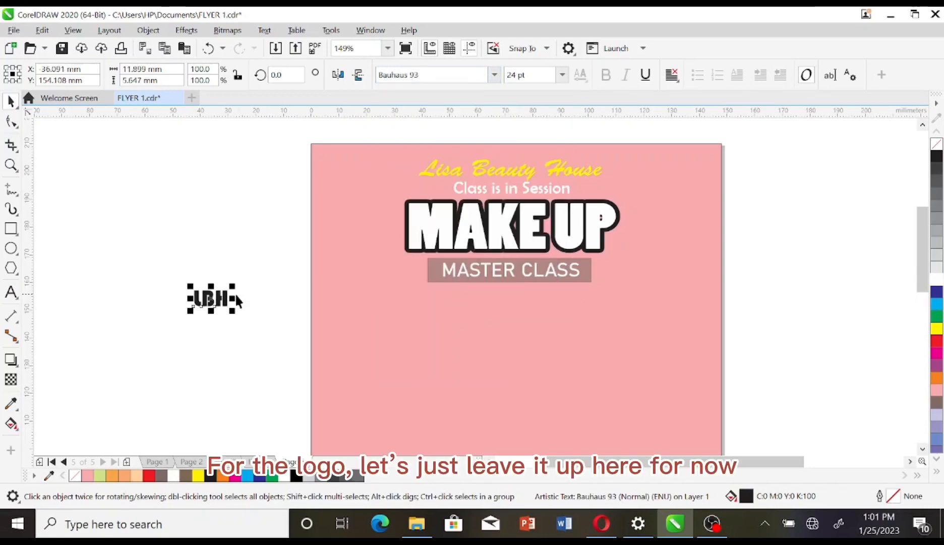
drag(236, 293, 286, 275)
drag(401, 246, 688, 167)
click(778, 273)
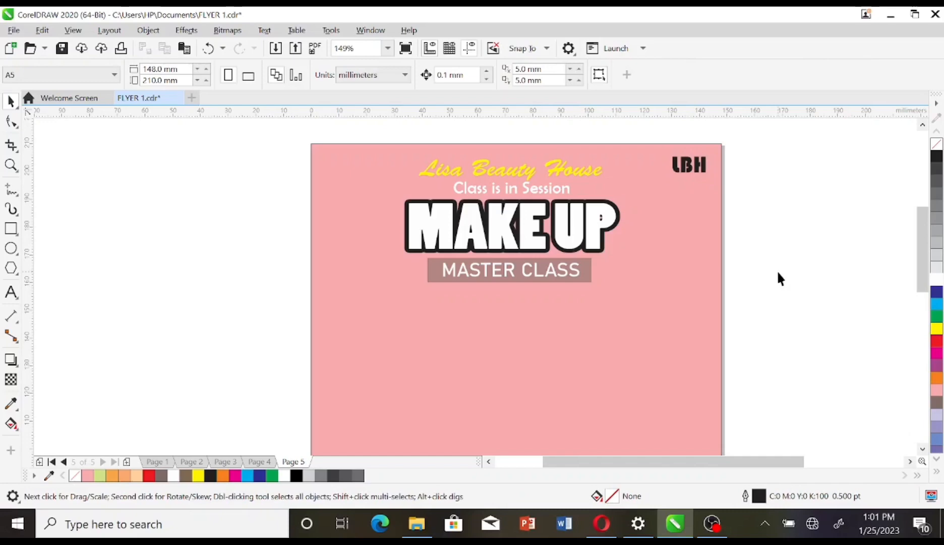
click(11, 228)
Step: Draw a long thin rectangle below MASTER CLASS and round its corners fully into a pill
drag(321, 304, 440, 327)
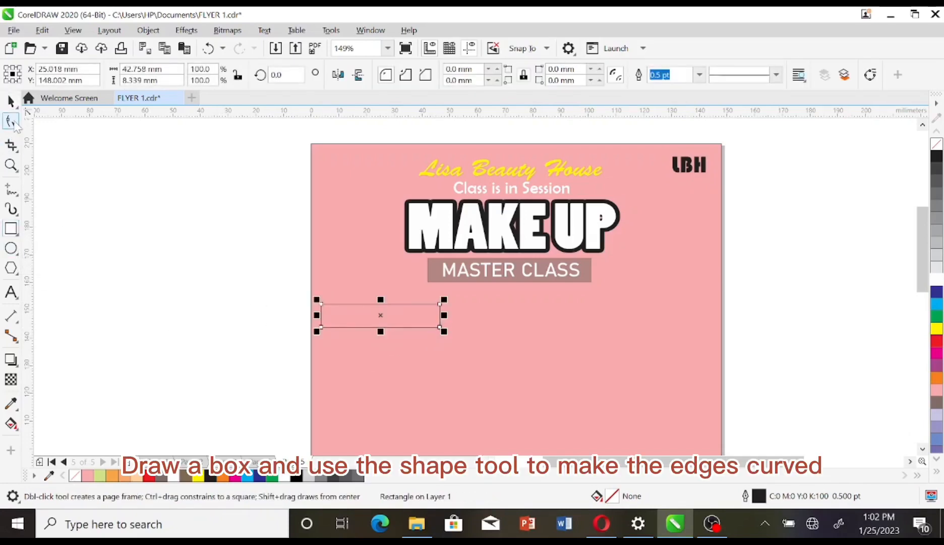
click(11, 122)
drag(321, 327, 340, 330)
click(11, 101)
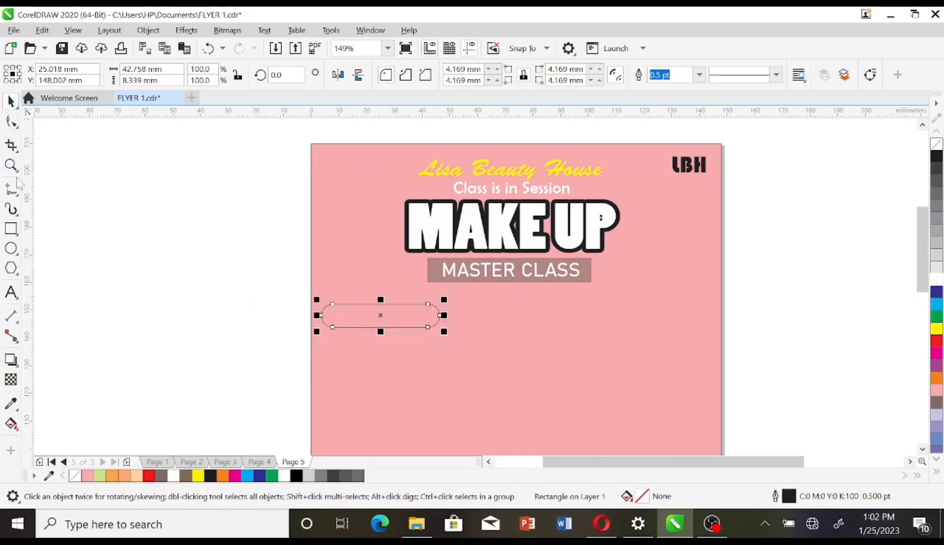
Step: Give the rounded box a 1.0 pt black outline
click(12, 165)
click(41, 162)
drag(269, 240, 470, 367)
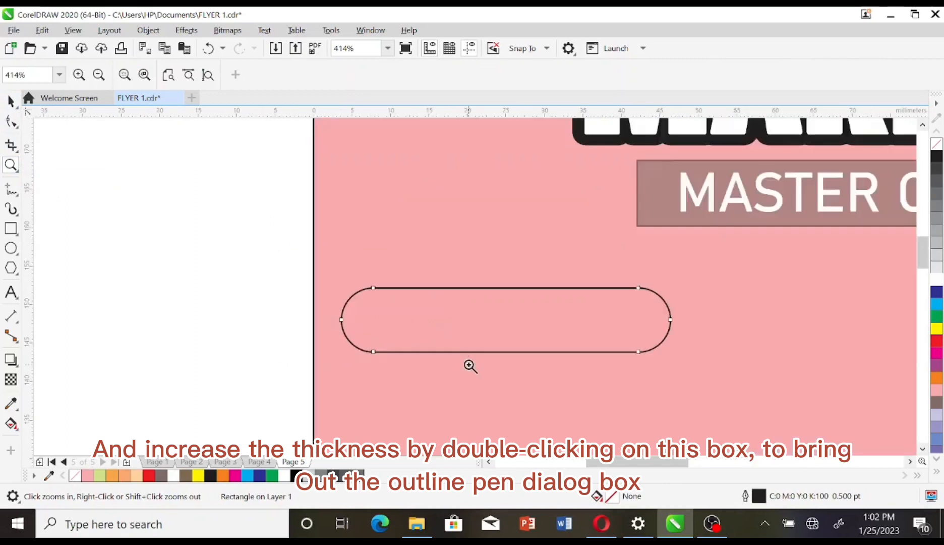
click(12, 102)
double_click(789, 497)
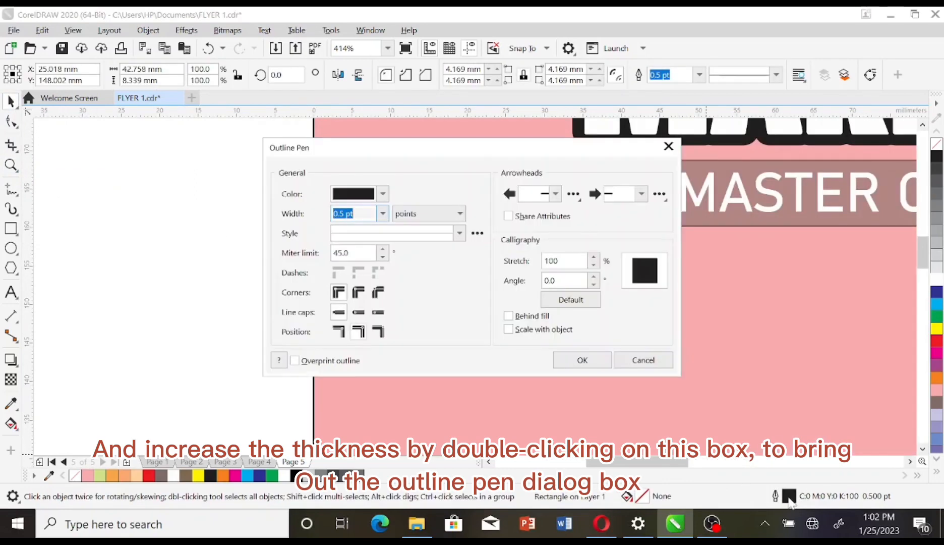
drag(563, 162, 417, 129)
click(236, 179)
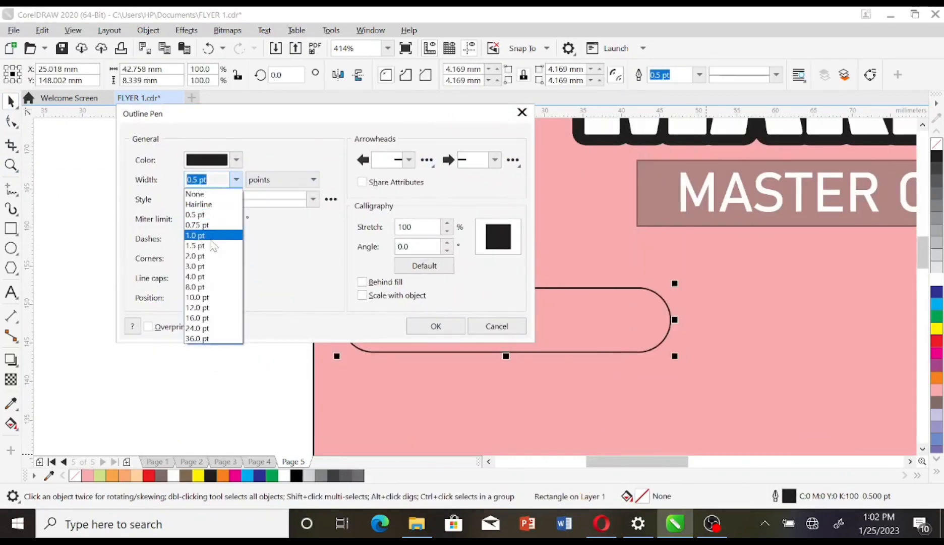
click(210, 247)
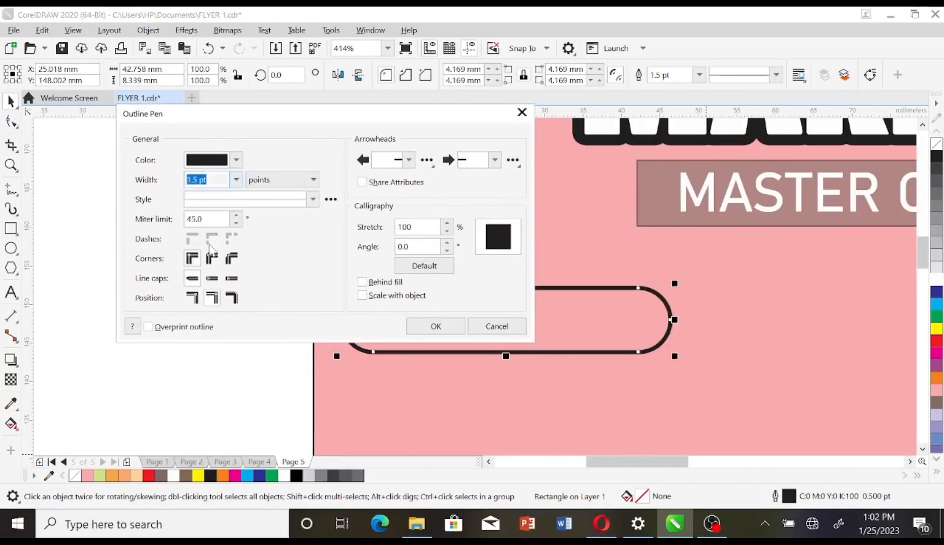
click(235, 180)
click(207, 241)
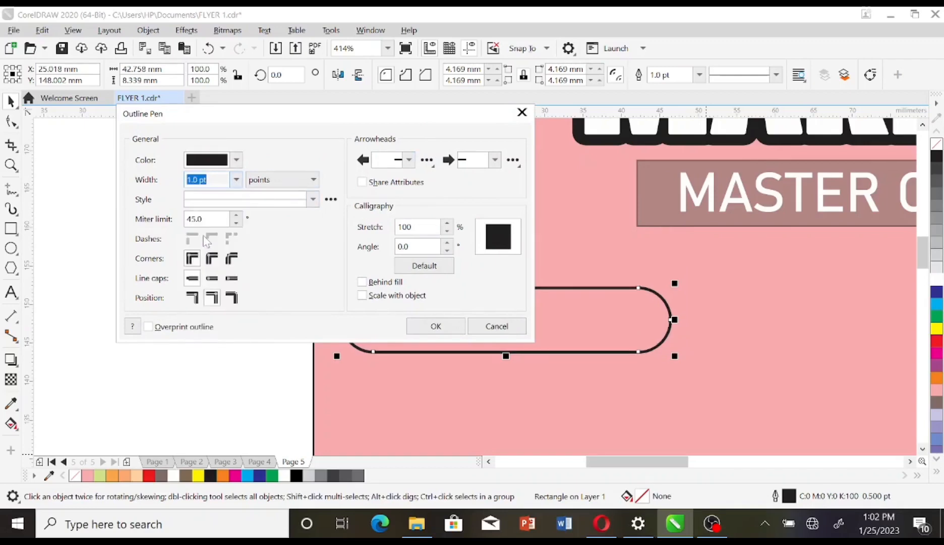
click(446, 326)
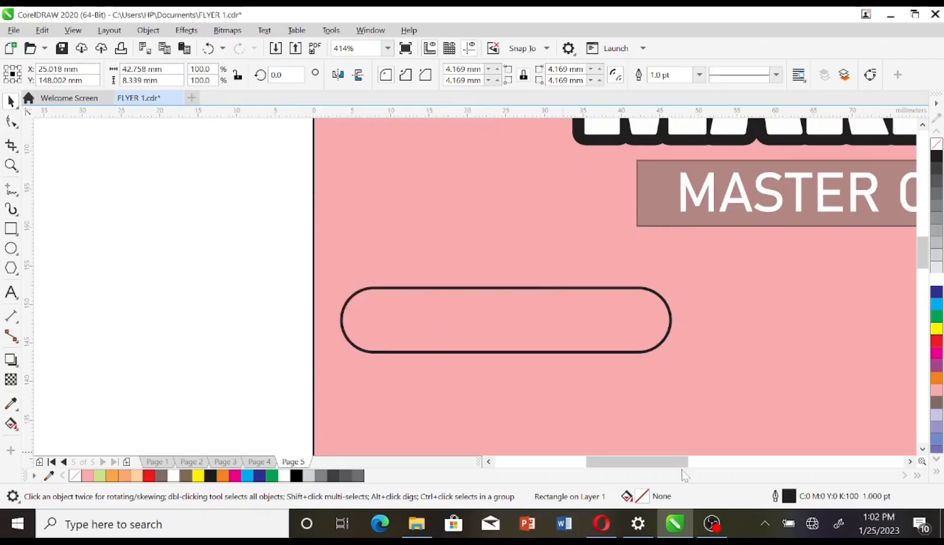
scroll(778, 393, down, 2)
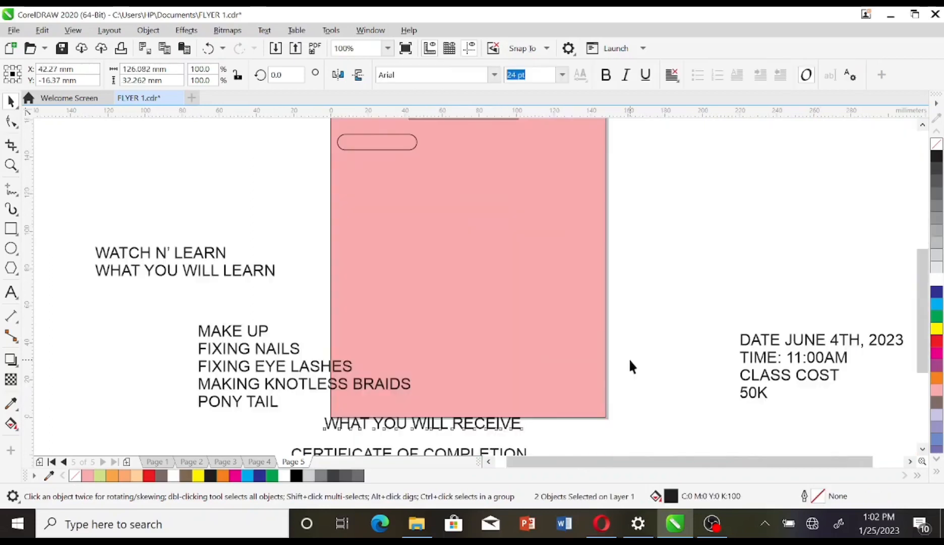
Step: Set WATCH N' LEARN in Impact and place it inside the rounded box
click(628, 358)
click(184, 255)
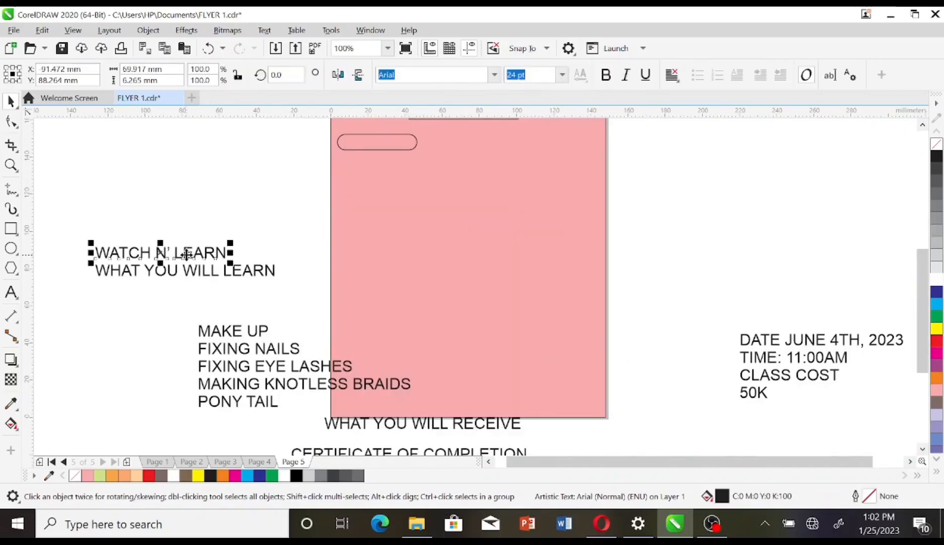
click(494, 75)
text(im)
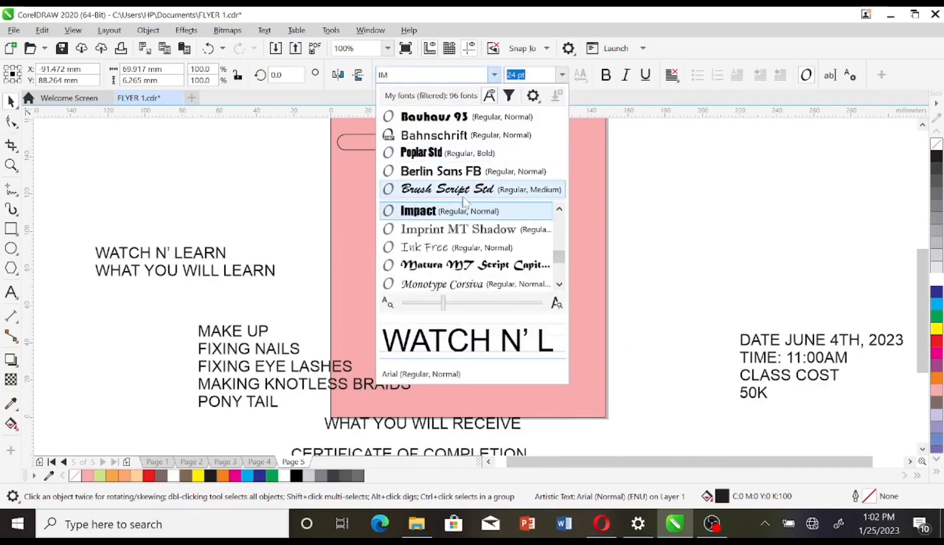
click(460, 215)
drag(152, 255, 432, 149)
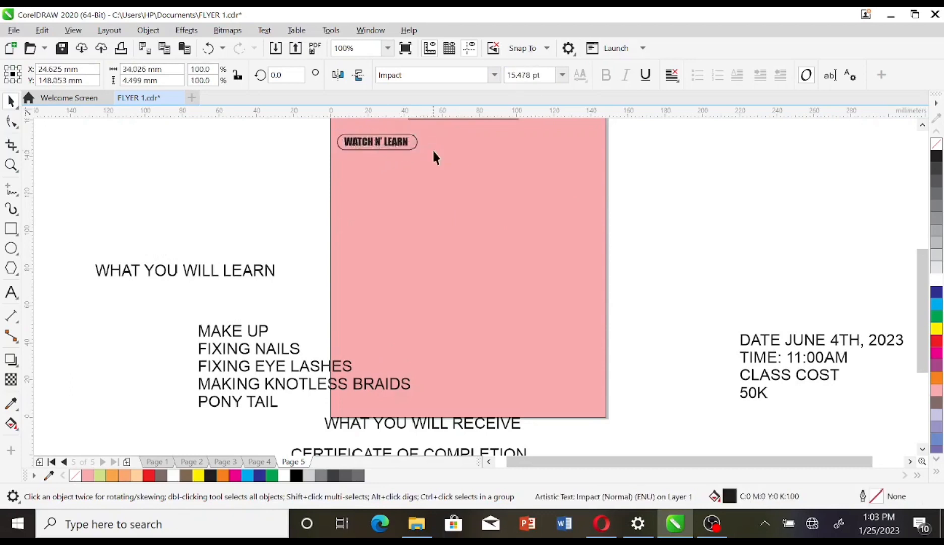
Step: Move the WHAT YOU WILL LEARN heading just above the MAKE UP list
click(263, 230)
click(215, 272)
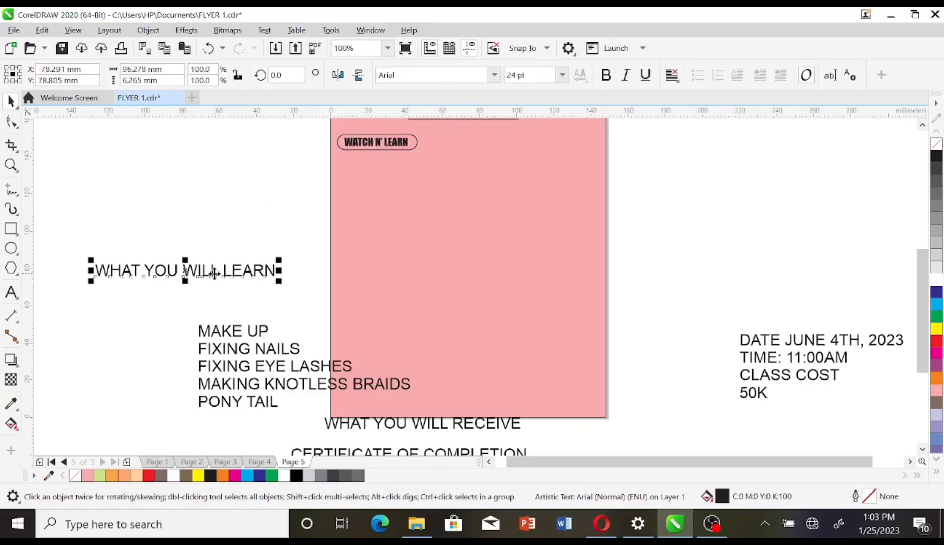
drag(204, 270, 269, 309)
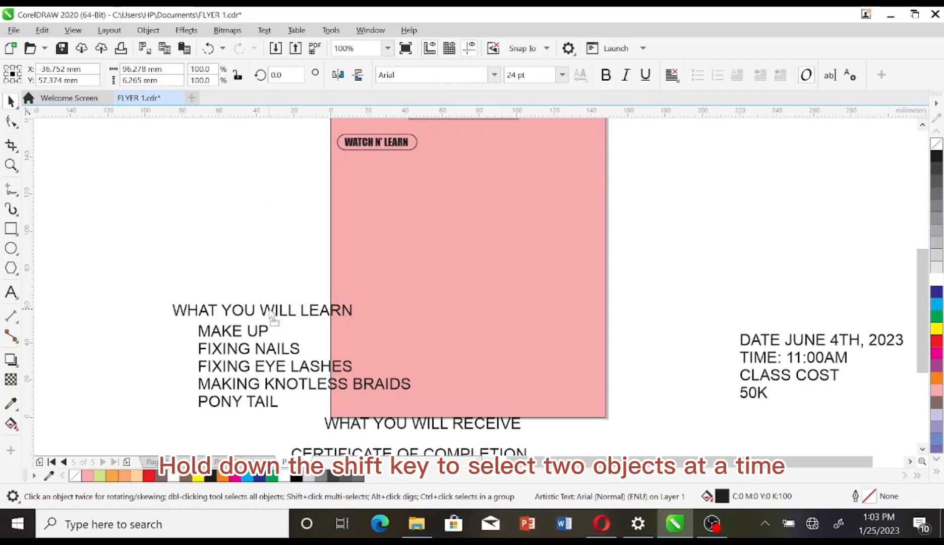
Step: Set the learn heading and MAKE UP list to 16 pt, move them onto the page, and nudge the WATCH N' LEARN box right
shift+click(269, 348)
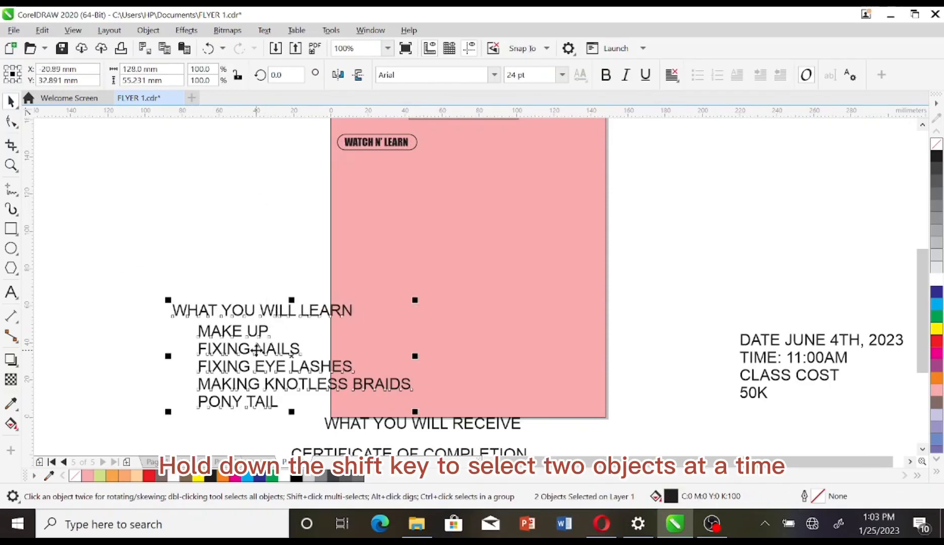
drag(415, 411, 352, 384)
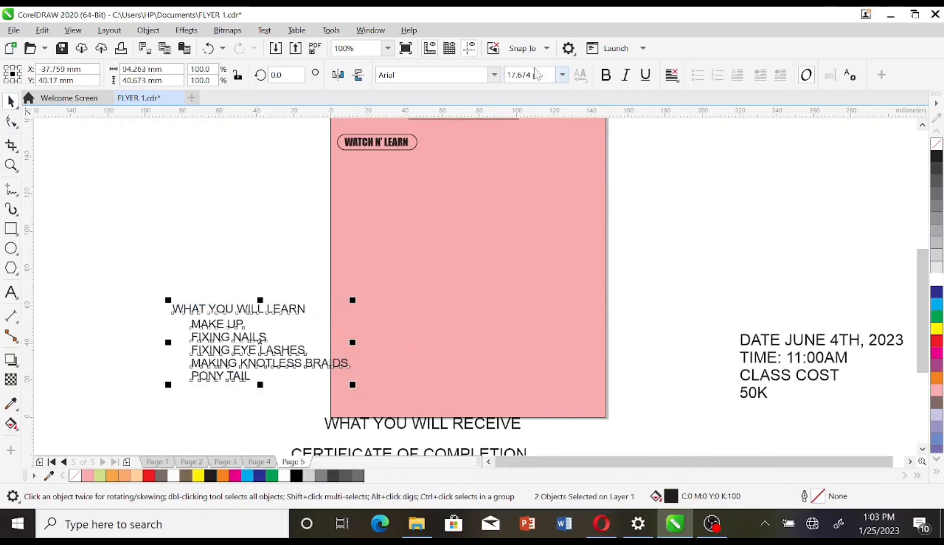
click(562, 75)
click(517, 201)
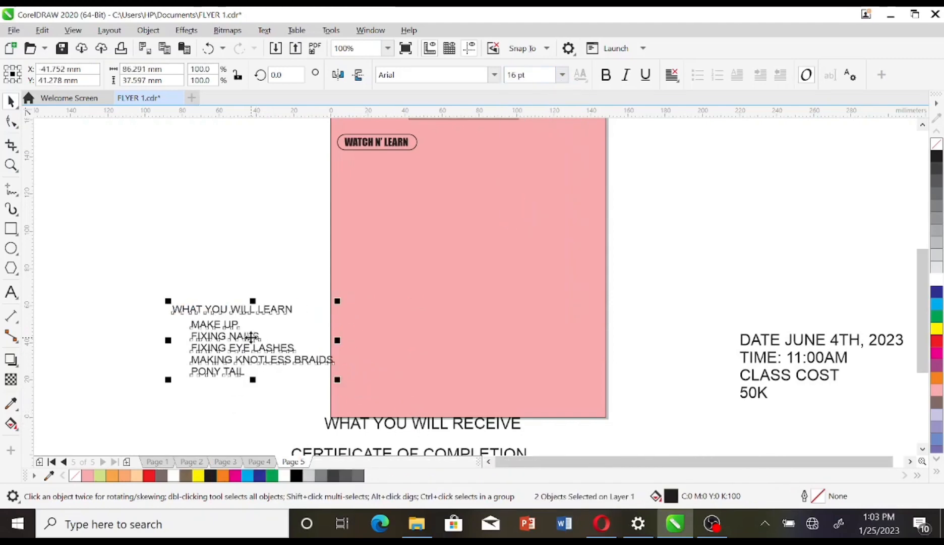
drag(250, 337, 419, 195)
click(306, 134)
drag(305, 131, 448, 158)
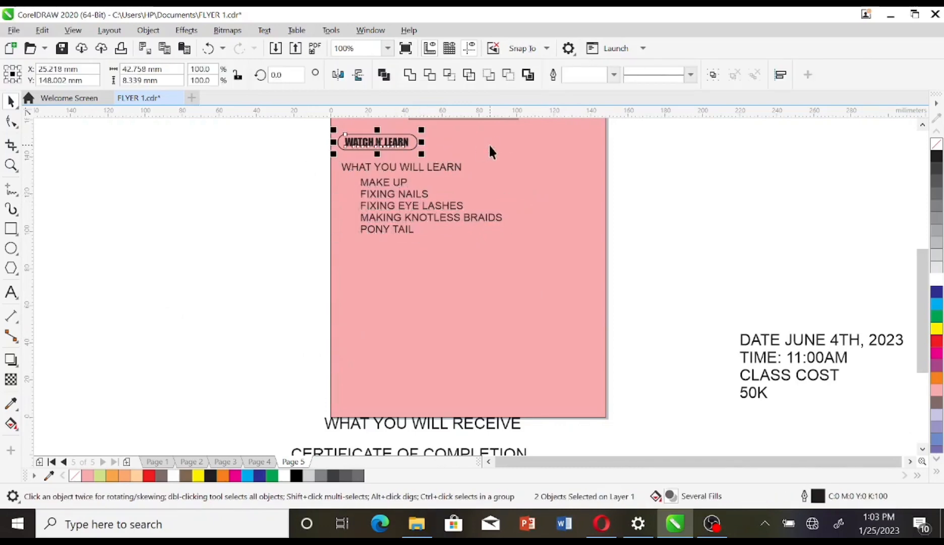
key(Right)
Step: Set WHAT YOU WILL RECEIVE and CERTIFICATE OF COMPLETION to 16 pt and place them under the learn list
click(459, 423)
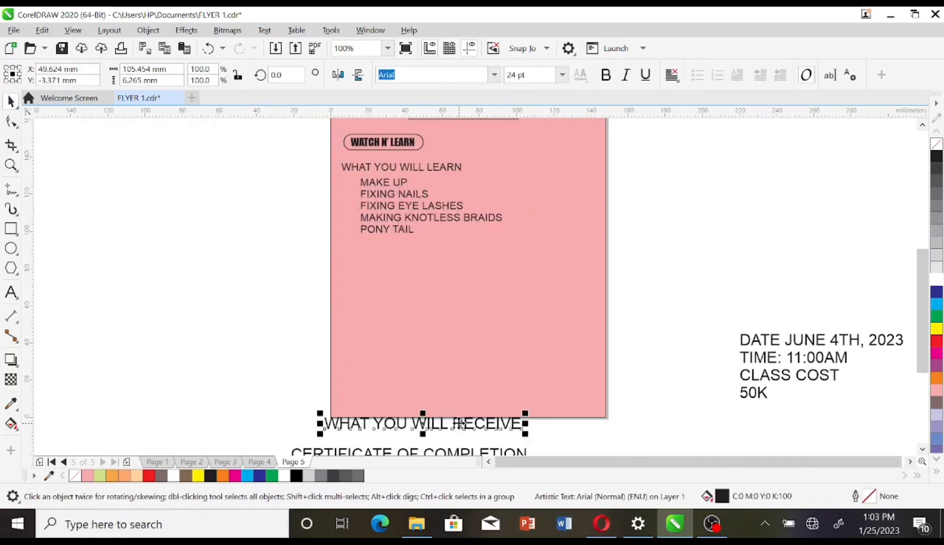
shift+click(459, 452)
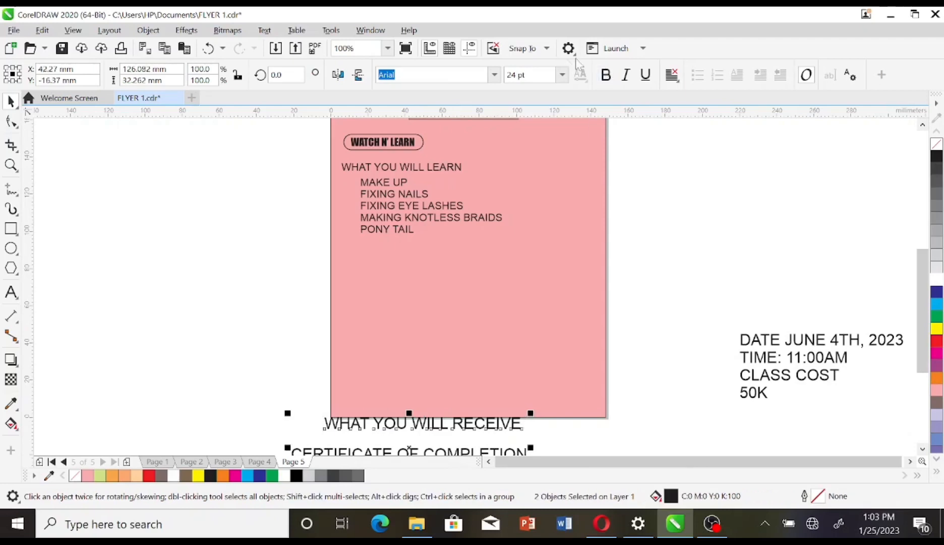
click(561, 74)
click(543, 200)
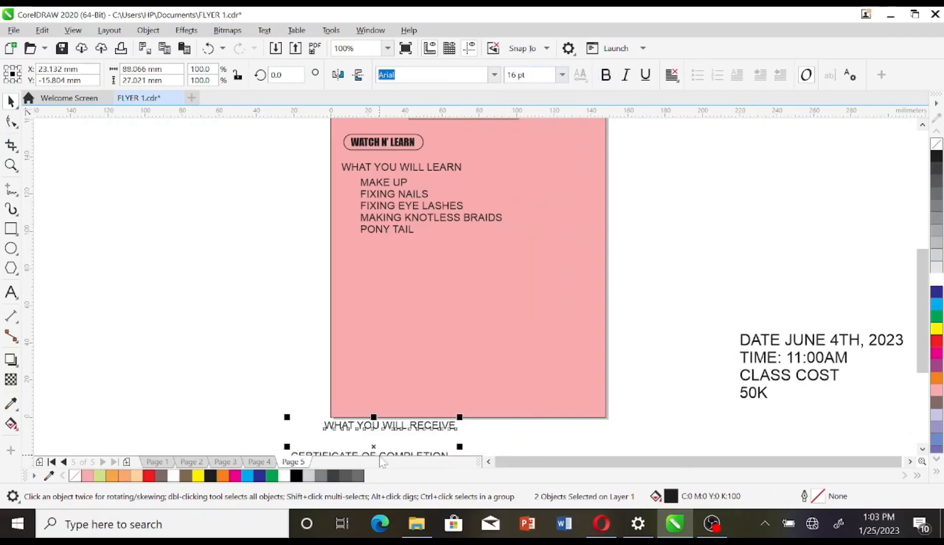
drag(375, 451, 412, 267)
click(350, 287)
click(347, 299)
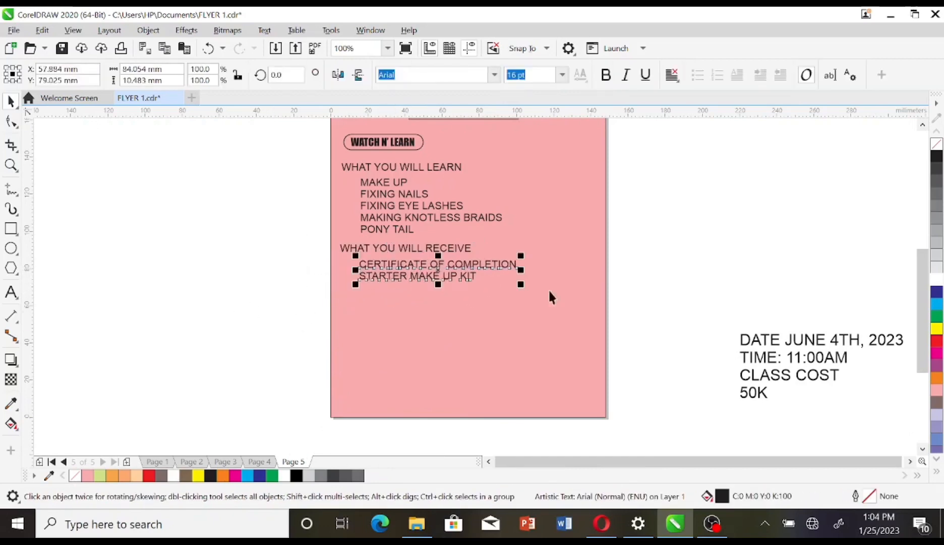
Step: Move the date, time and cost block onto the page and split CLASS COST and 50K into separate text
click(838, 341)
drag(839, 341, 455, 333)
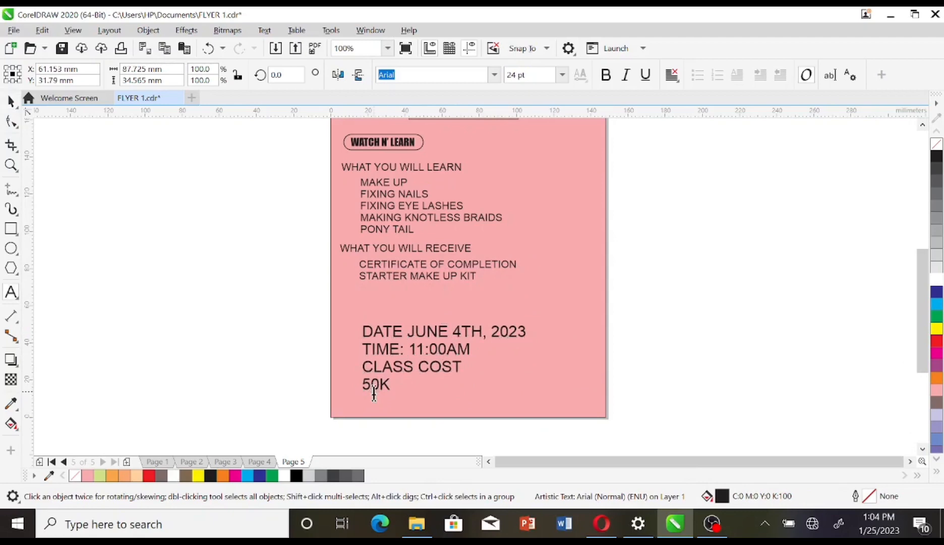
drag(389, 389, 337, 365)
key(ctrl+x)
click(261, 382)
key(ctrl+v)
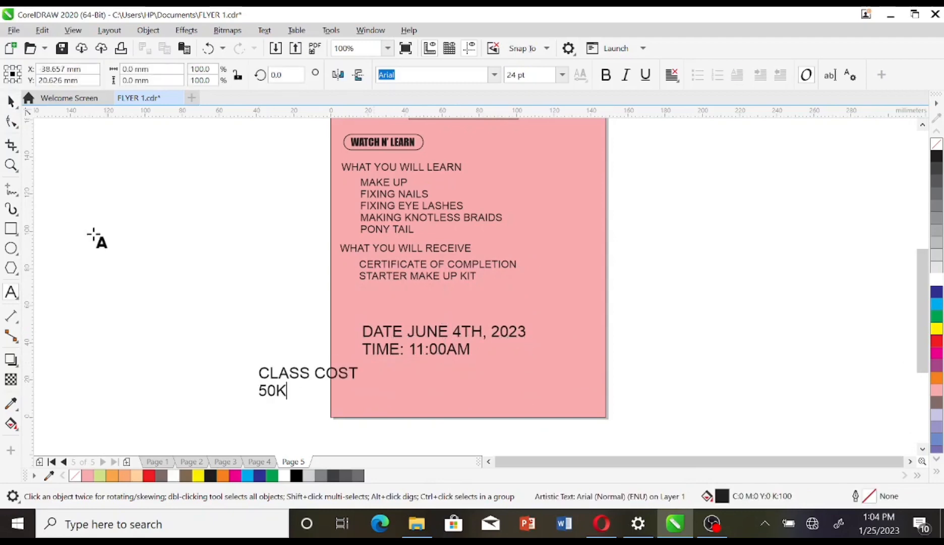
click(11, 101)
Step: Centre-align the date and time lines and set them to 14 pt
click(460, 345)
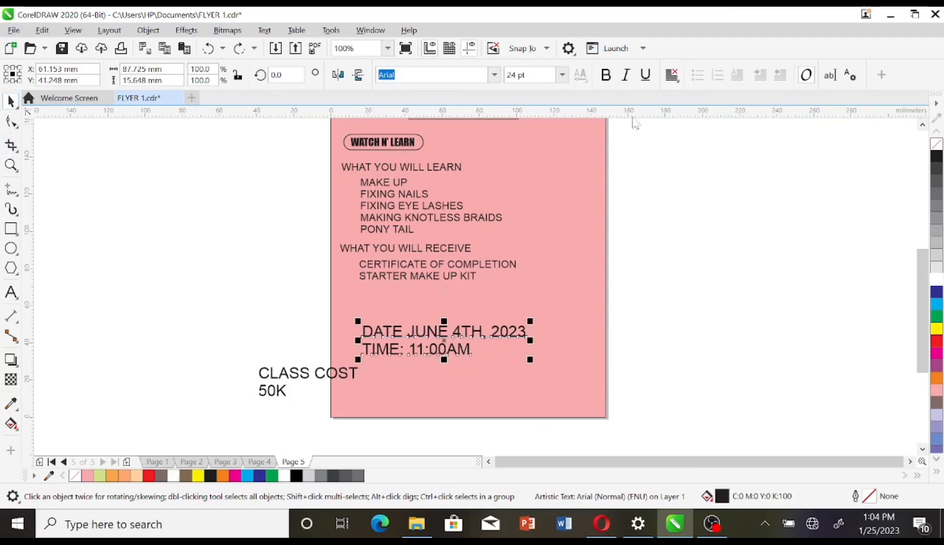
click(676, 76)
click(691, 126)
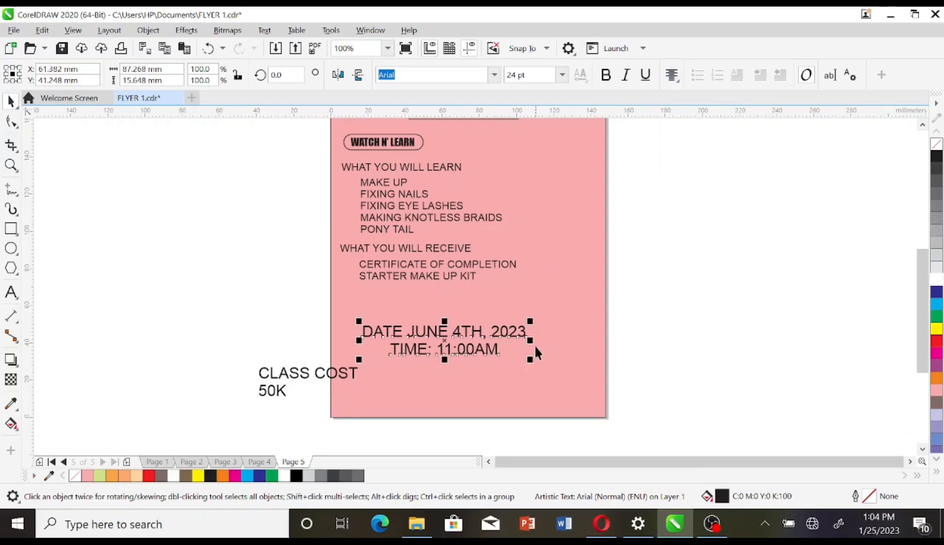
drag(527, 357, 494, 351)
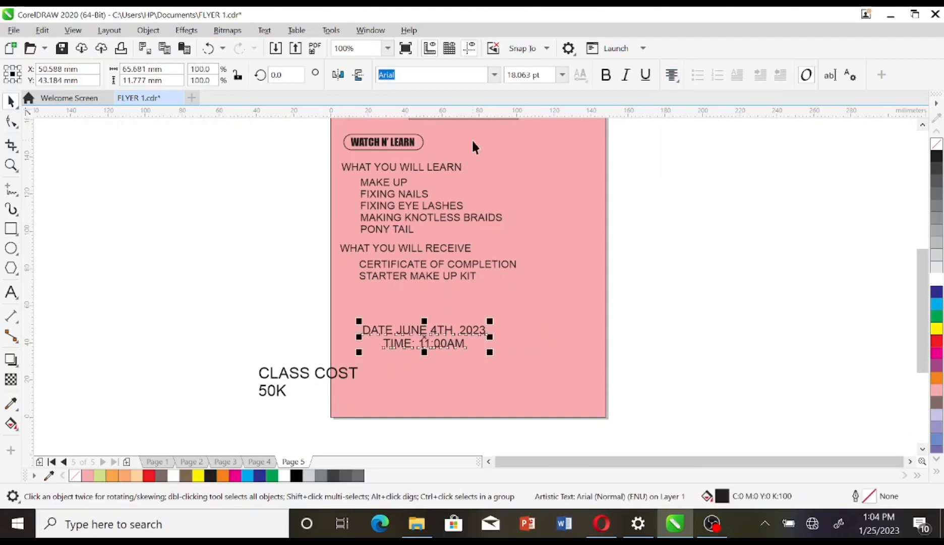
click(562, 76)
click(525, 194)
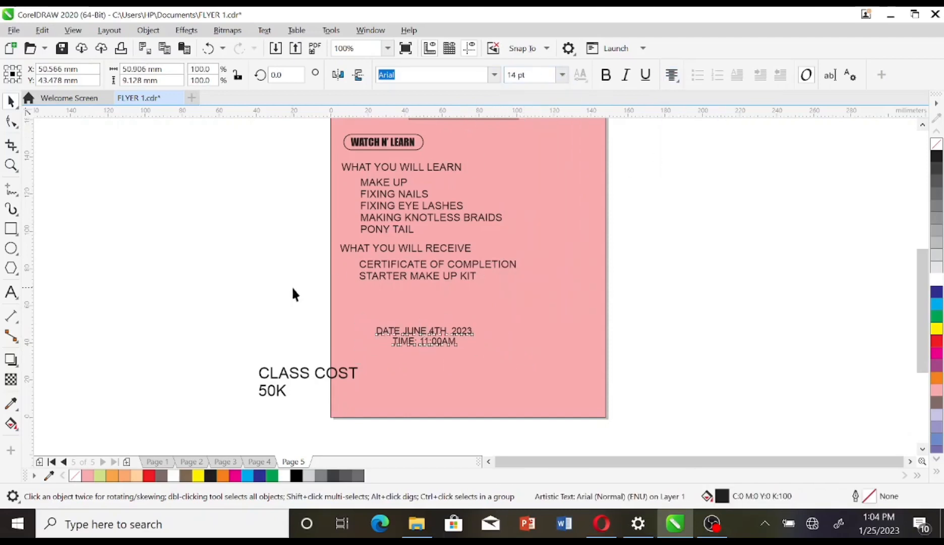
drag(293, 290, 525, 156)
click(495, 75)
Step: Set the course lists in Bahnschrift Regular 18 pt and nudge the receive block down
text(BAN)
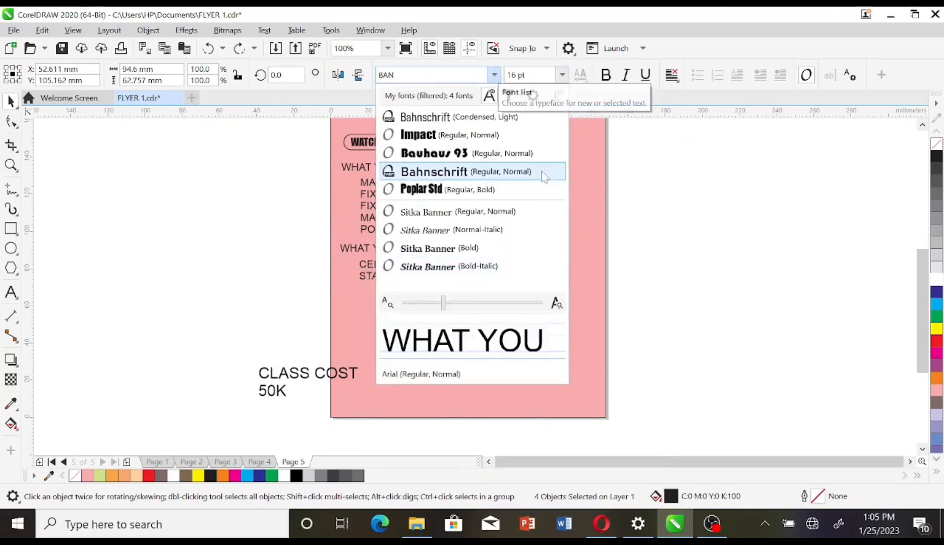
click(468, 115)
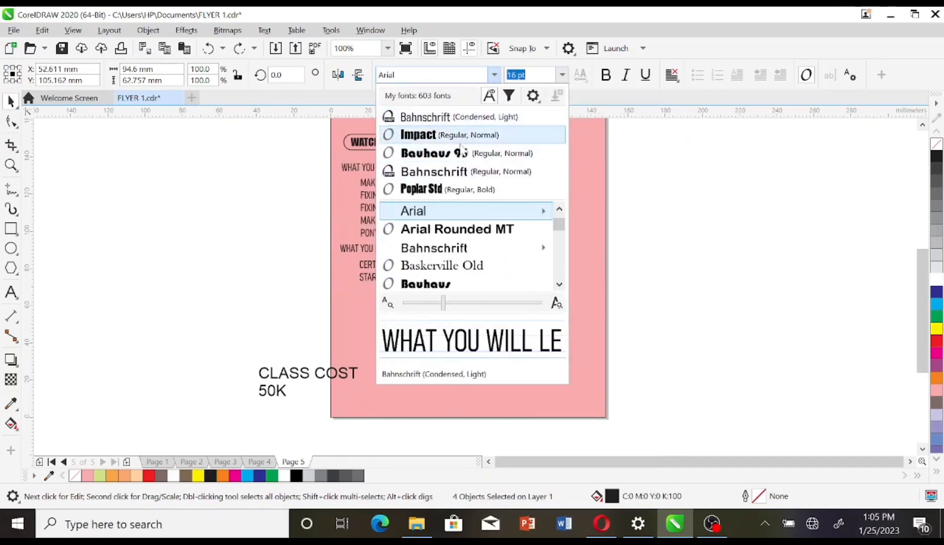
click(459, 171)
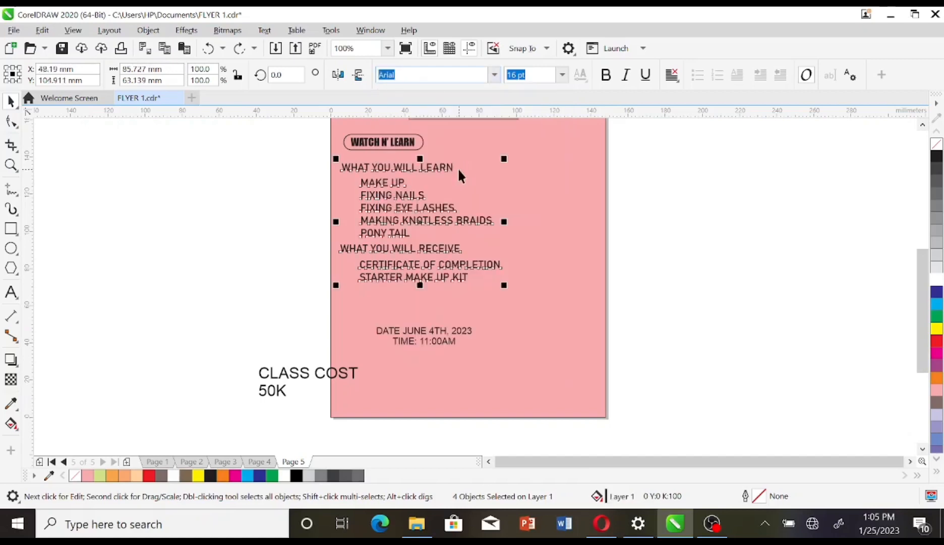
click(561, 74)
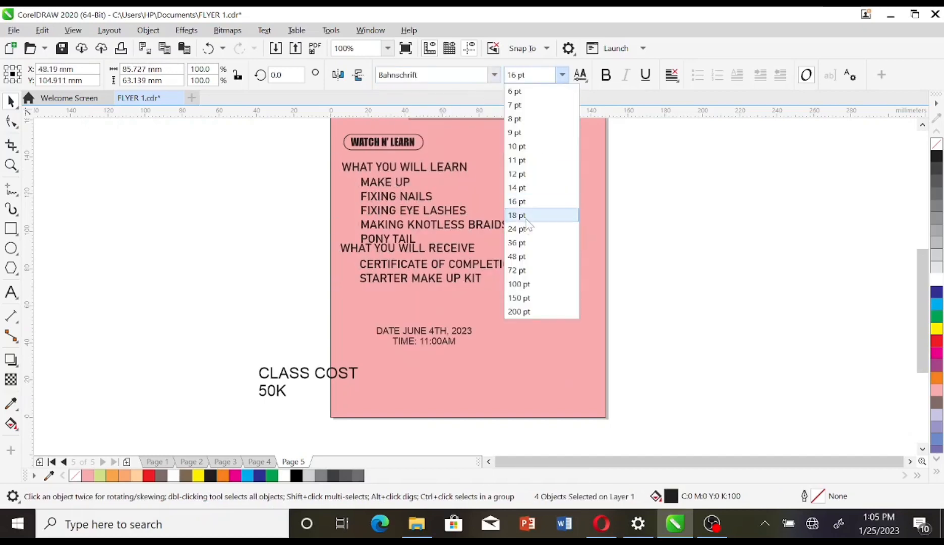
click(526, 215)
drag(311, 247, 544, 318)
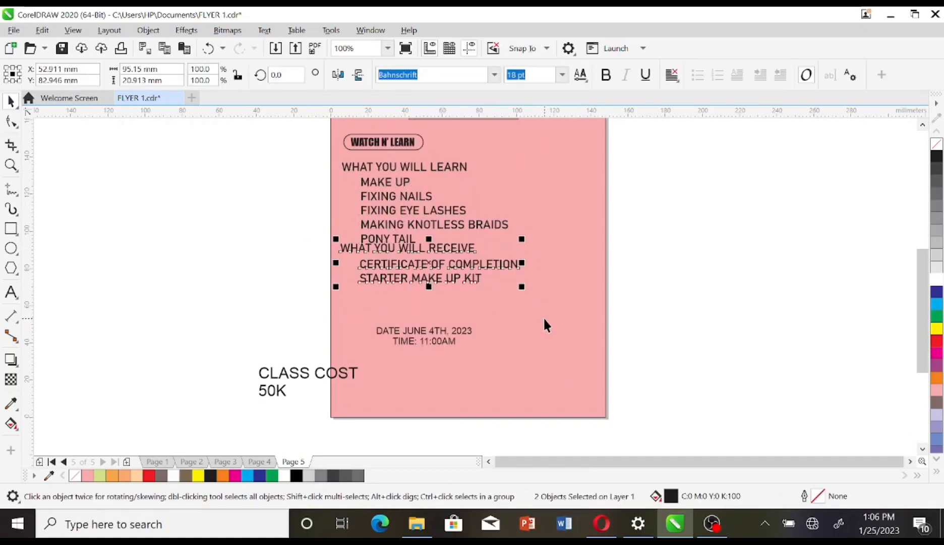
key(Down)
key(Down)
key(Down)
key(Down)
key(Down)
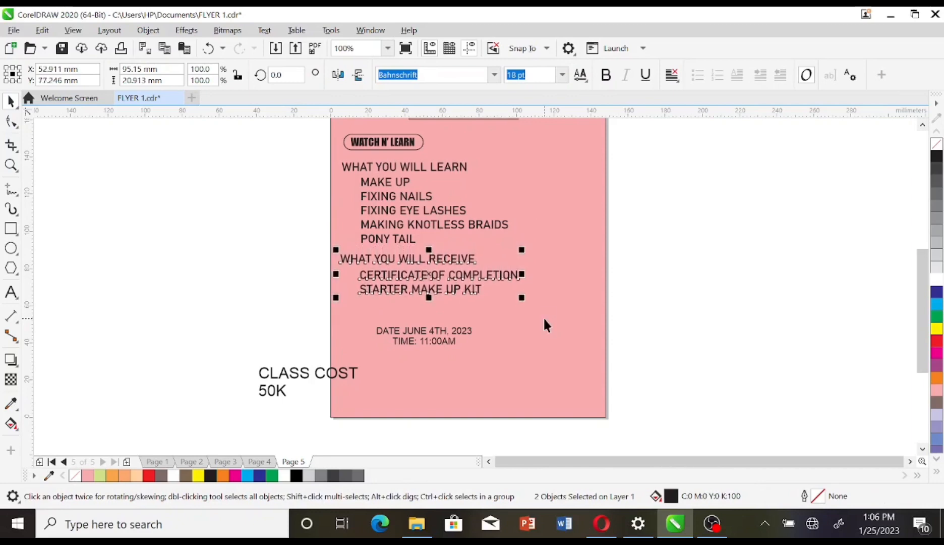
Step: Change the date and time to Candara, enlarge it, and move it up under the lists
click(445, 327)
click(493, 74)
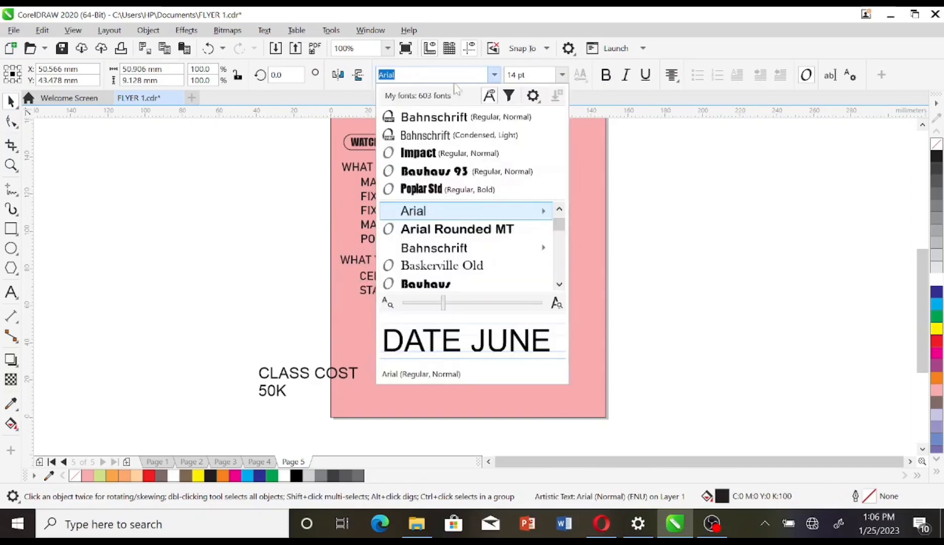
text(CAN)
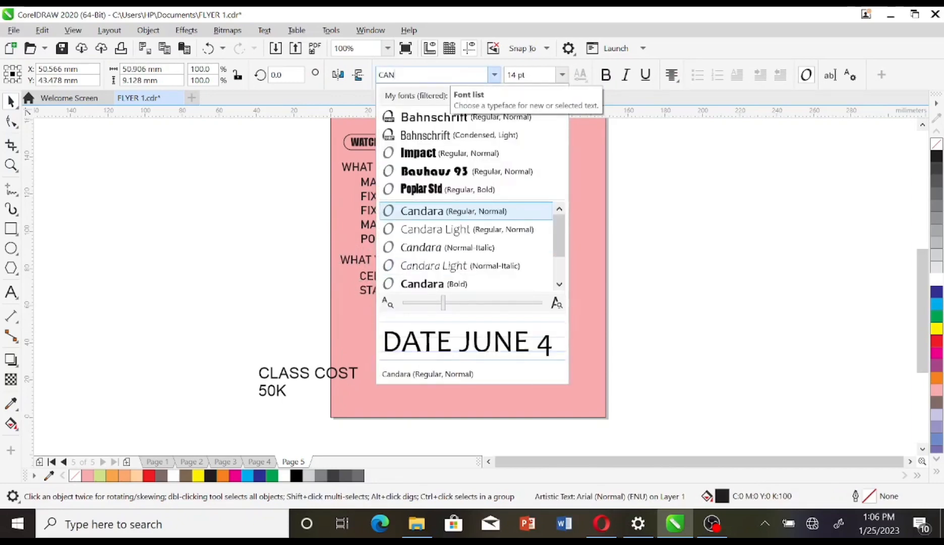
click(449, 212)
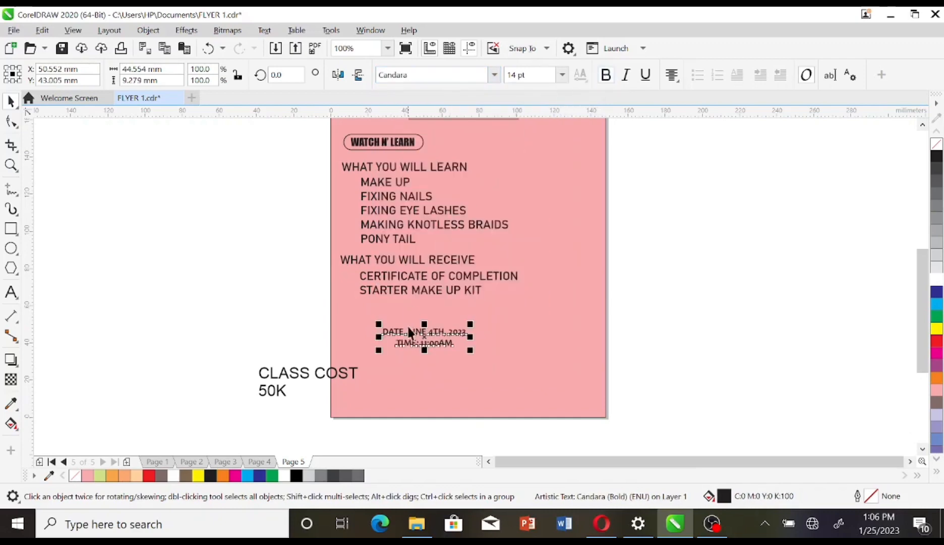
drag(470, 323, 498, 314)
drag(437, 342, 409, 329)
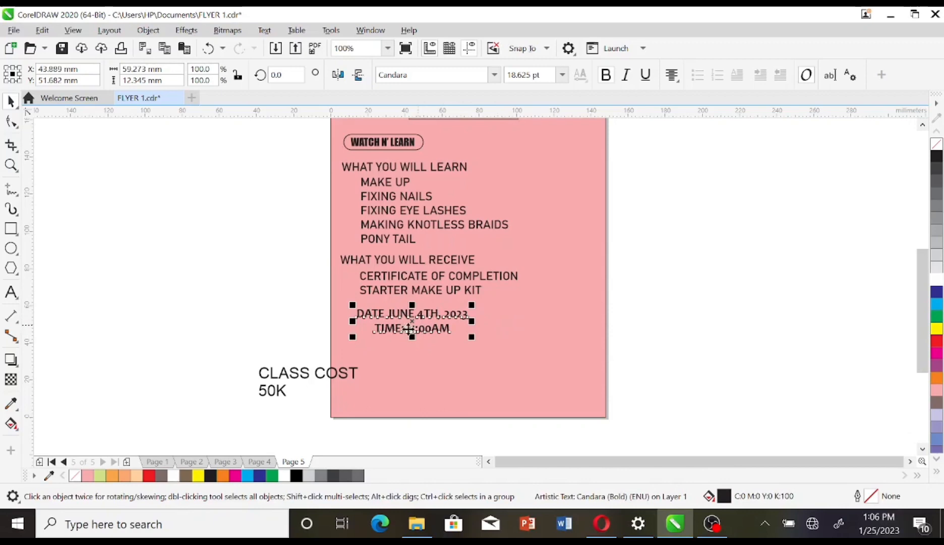
Step: Set CLASS COST in Bahnschrift and place it at the flyer's lower left
click(333, 376)
click(495, 74)
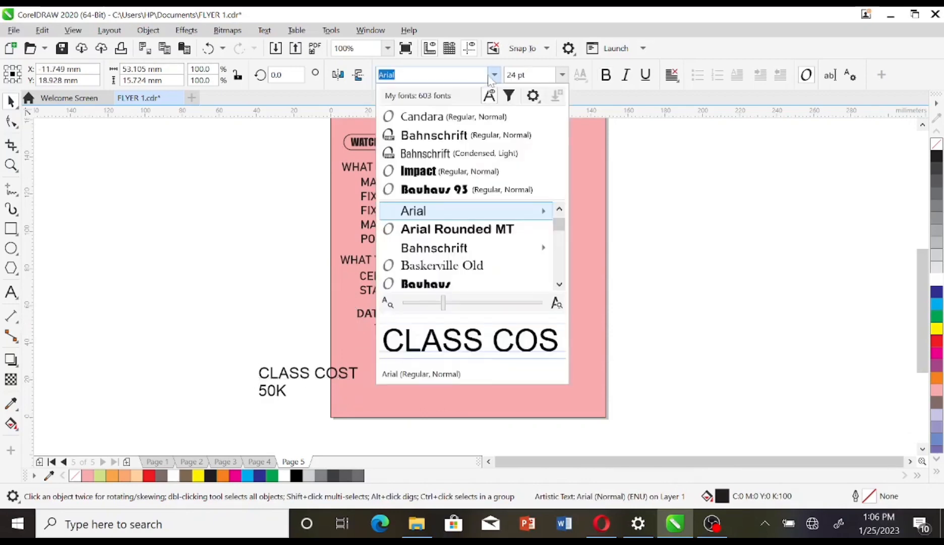
click(454, 132)
drag(353, 361, 374, 375)
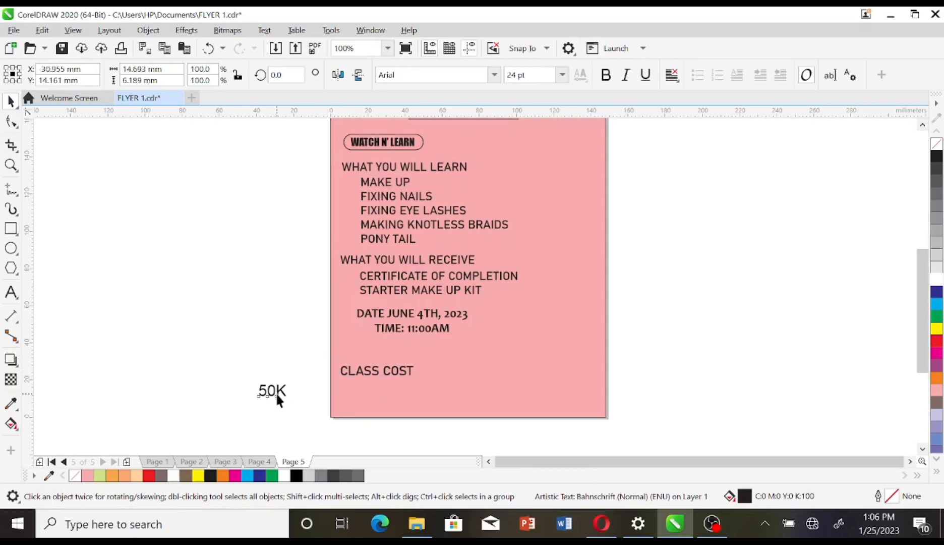
Step: Move 50K under CLASS COST and set it in large Bauhaus 93
drag(275, 392, 408, 406)
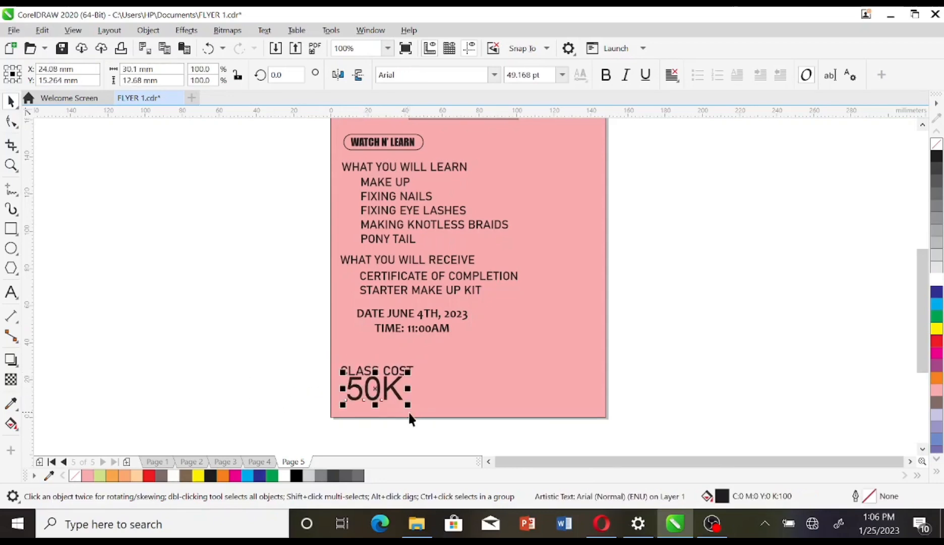
click(495, 75)
click(451, 186)
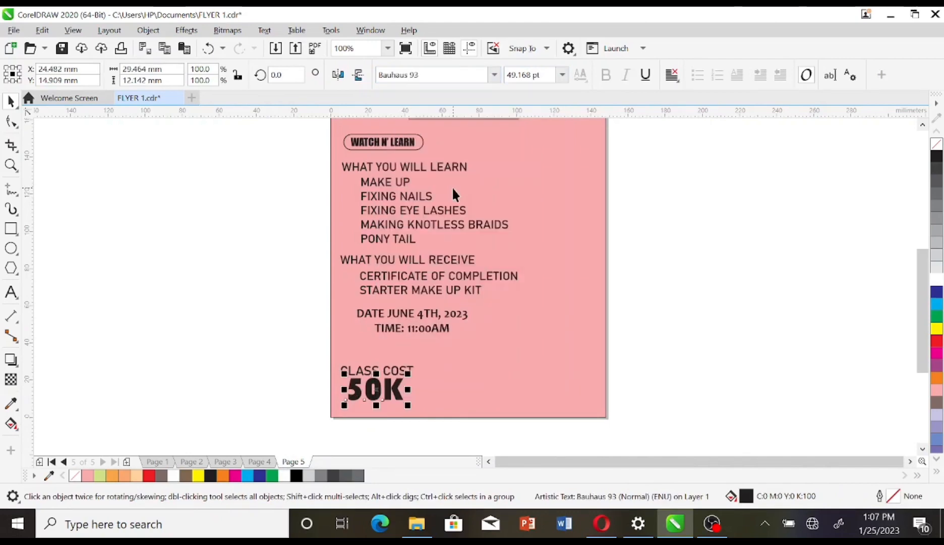
click(308, 340)
scroll(323, 249, up, 2)
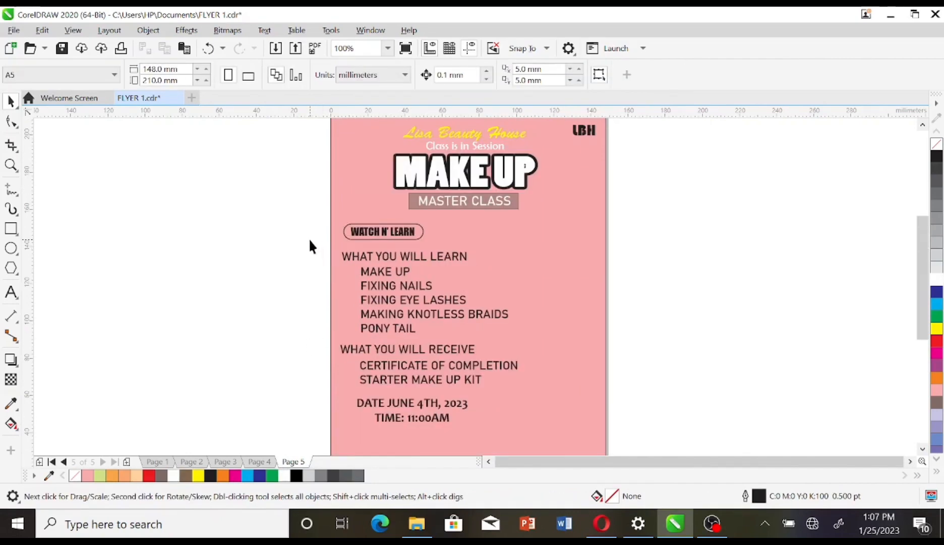
Step: Scale the flyer's body text block slightly smaller
drag(310, 240, 497, 377)
drag(533, 434, 499, 409)
click(657, 198)
scroll(576, 233, up, 2)
Step: Narrow and flatten the MAKE UP heading and realign it with the label objects
click(524, 223)
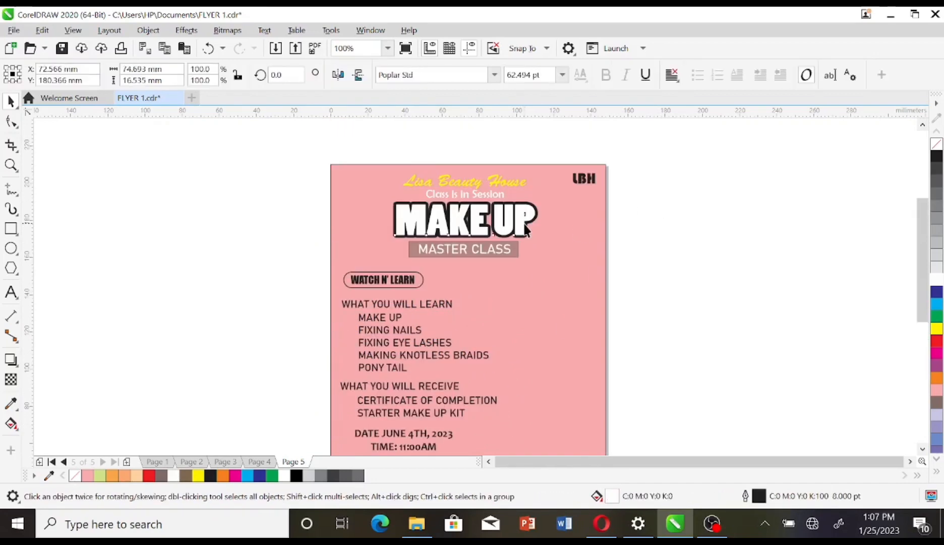
drag(540, 219, 534, 220)
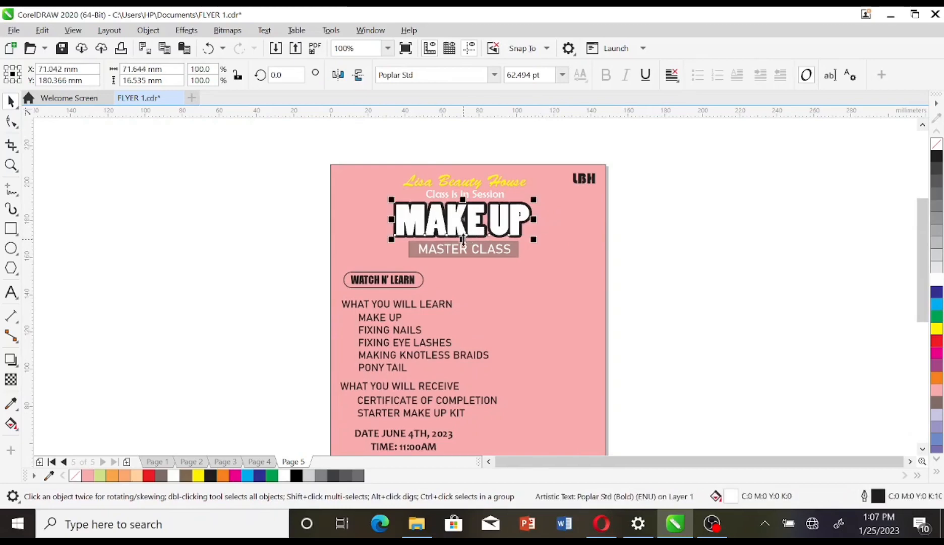
drag(463, 239, 462, 227)
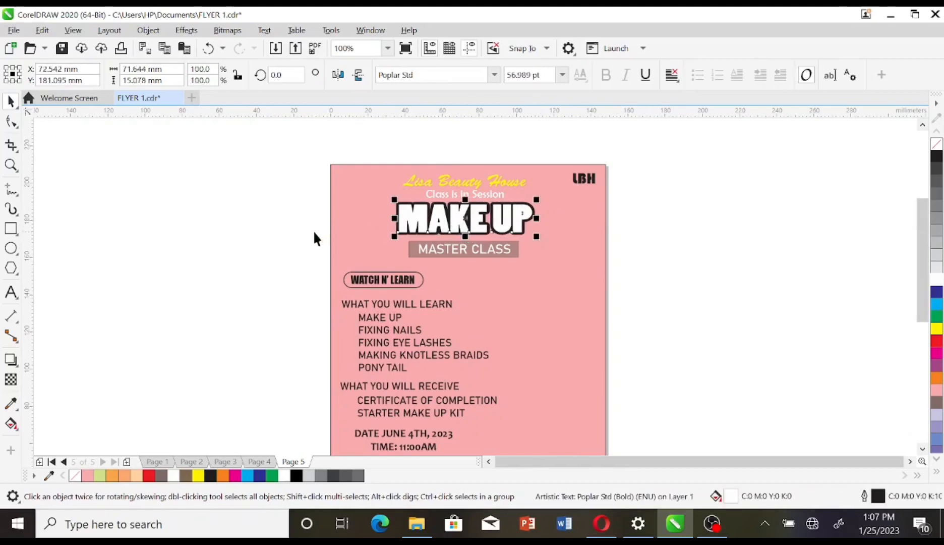
drag(314, 232, 603, 289)
key(Up)
key(Up)
key(Up)
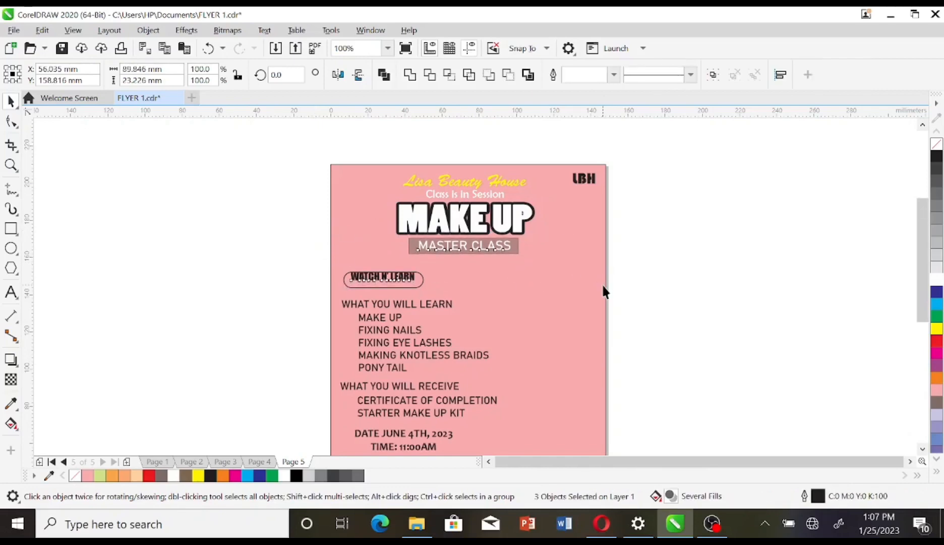
key(Down)
key(Down)
Step: Move the WATCH N' LEARN outline box up to frame its label
click(325, 280)
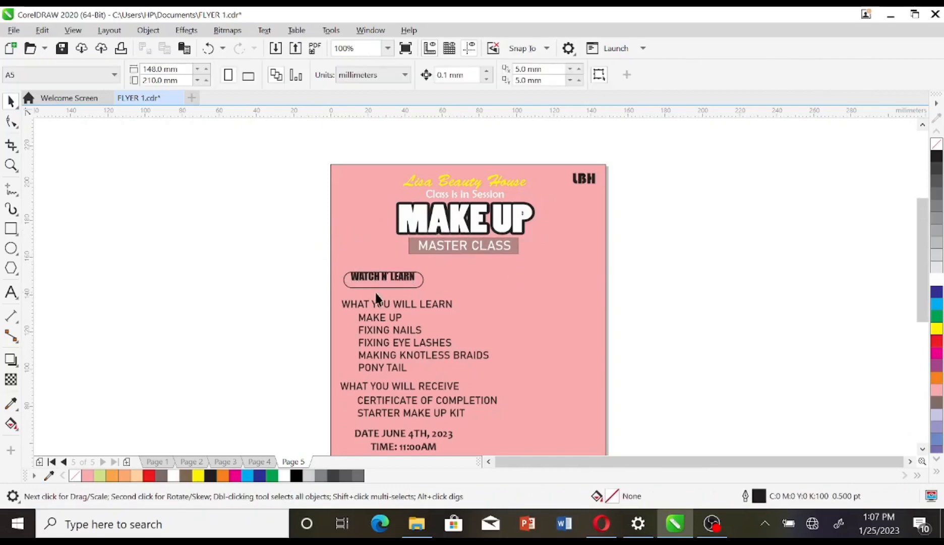
click(382, 285)
drag(383, 282, 383, 281)
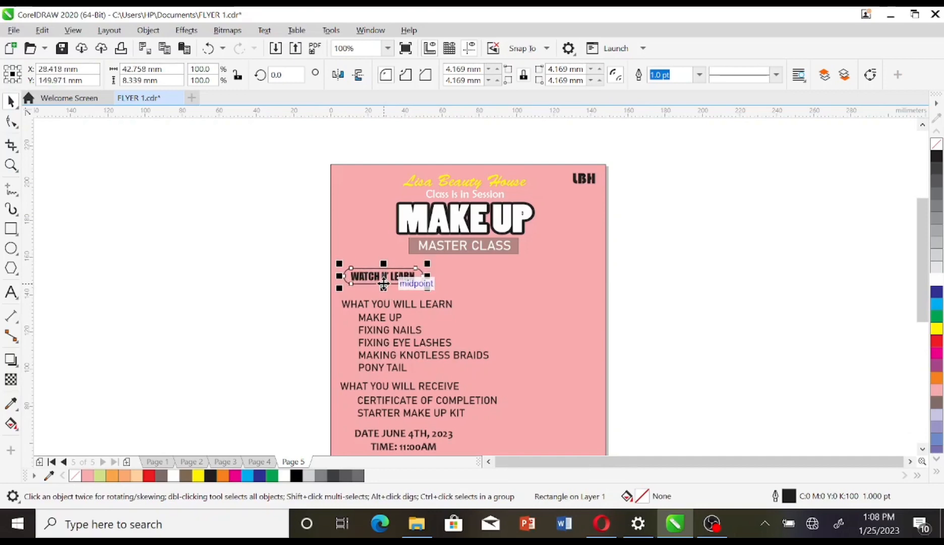
Step: Draw a thin rectangle across the WHAT YOU WILL LEARN line
click(270, 287)
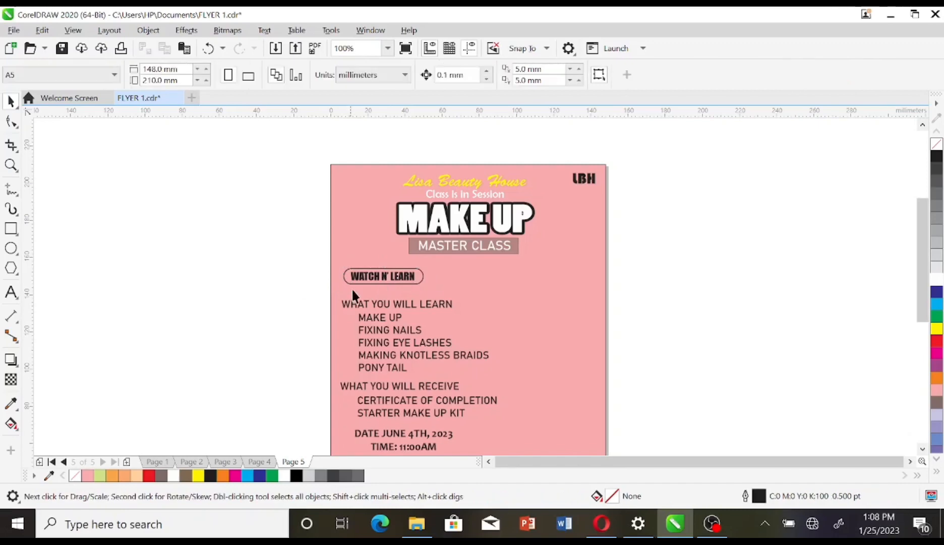
key(F6)
drag(331, 302, 479, 312)
Step: Nudge the thin bar down and give it an orange C0 M60 Y100 K0 fill and outline
click(10, 101)
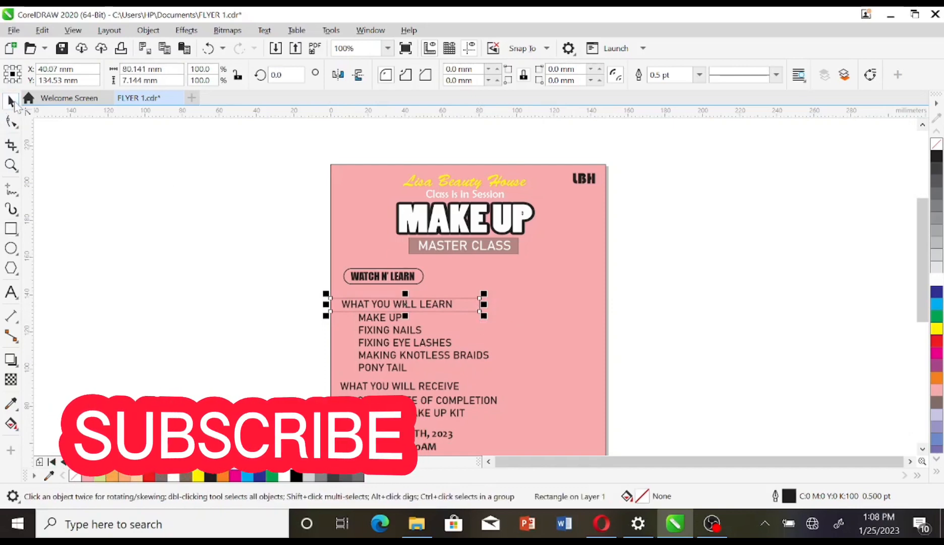
drag(405, 304, 405, 310)
click(937, 391)
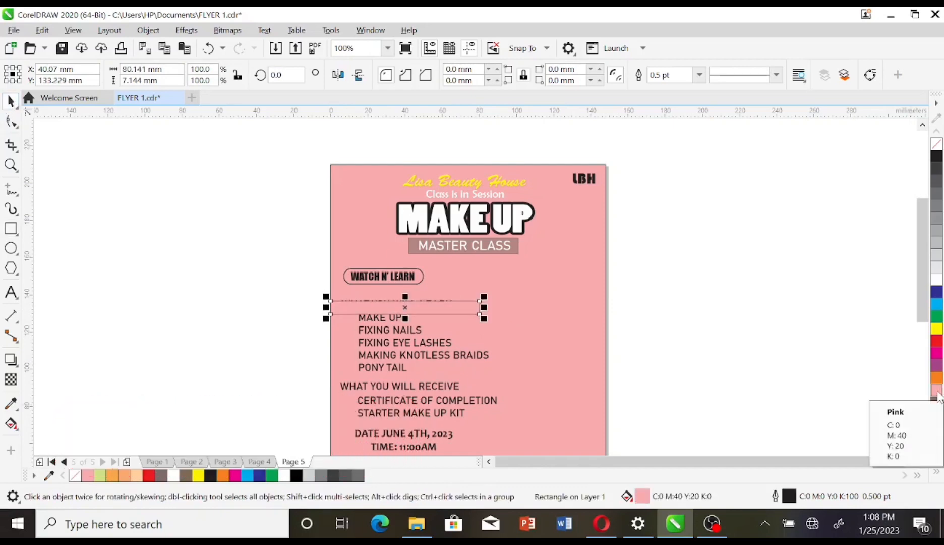
click(936, 378)
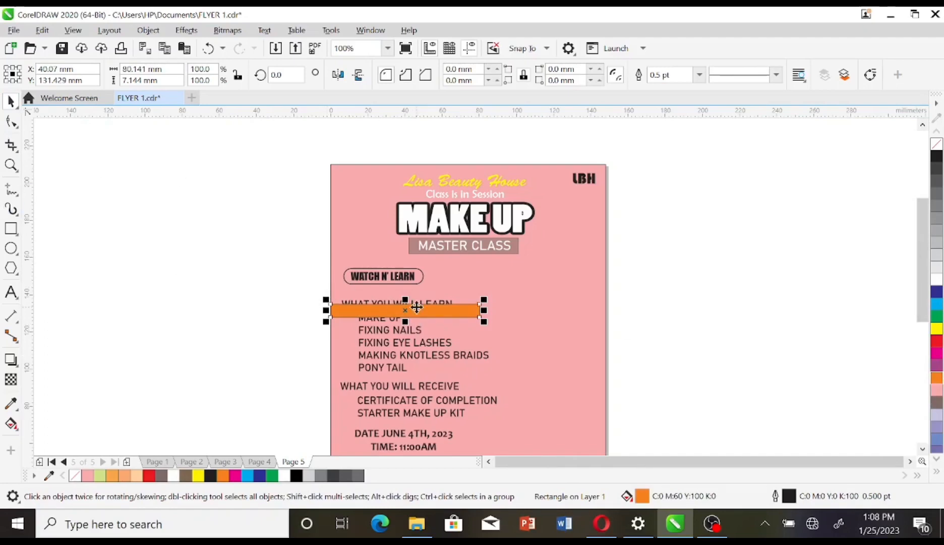
scroll(417, 308, up, 2)
right_click(935, 379)
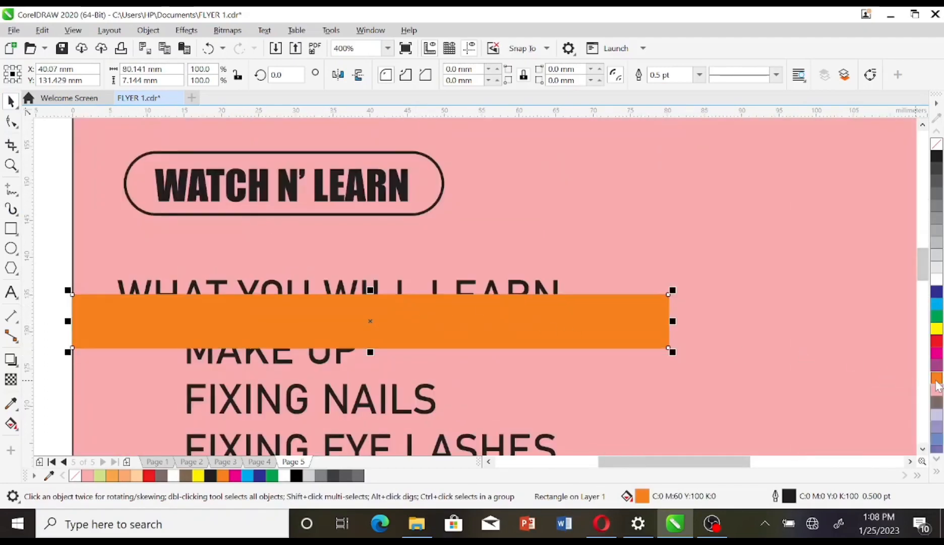
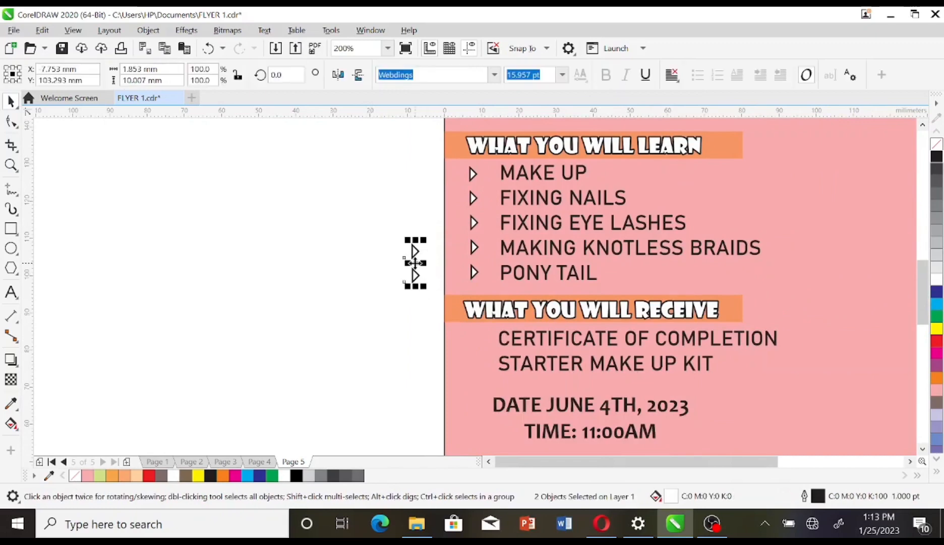
Step: Place triangle bullets beside the two receive items and shift the date and time text slightly right
drag(472, 350, 470, 355)
scroll(480, 358, up, 2)
click(620, 284)
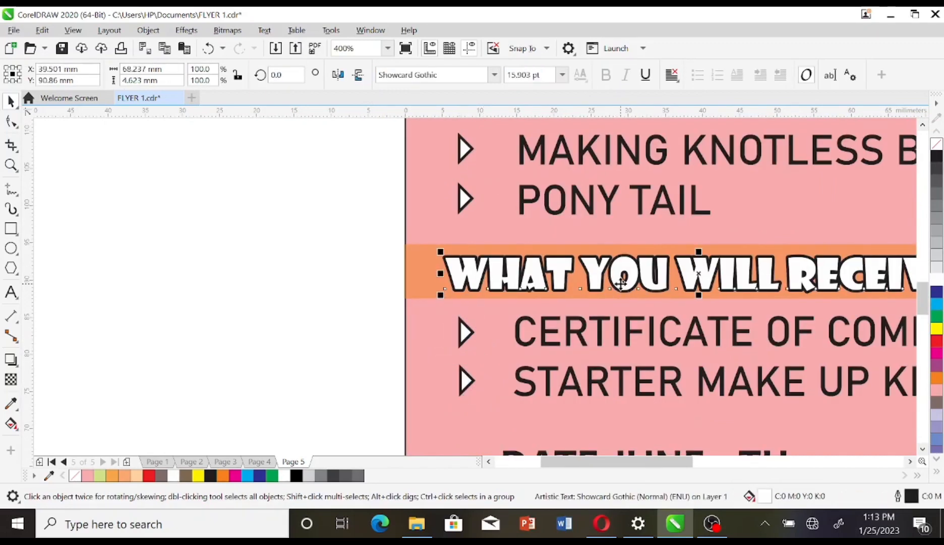
scroll(812, 312, down, 2)
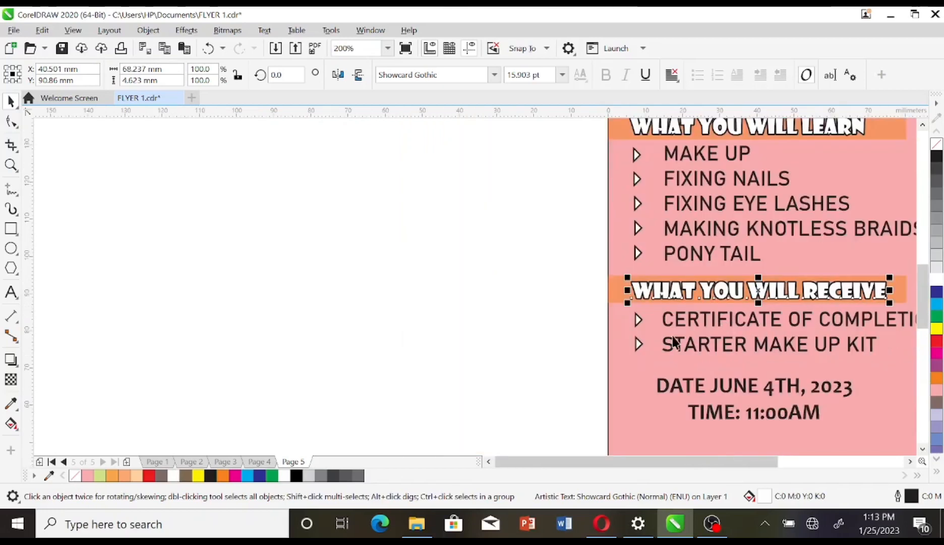
drag(276, 294, 675, 386)
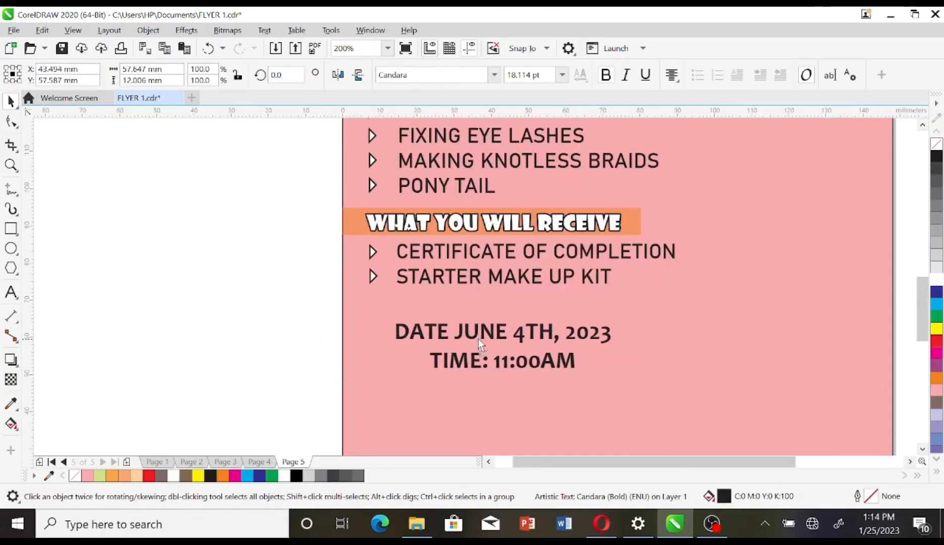
drag(481, 345, 484, 344)
Step: Make the DATE JUNE 4TH, 2023 line white and the TIME: 11:00AM line yellow
drag(617, 337, 372, 328)
click(937, 279)
click(590, 356)
key(shift+Home)
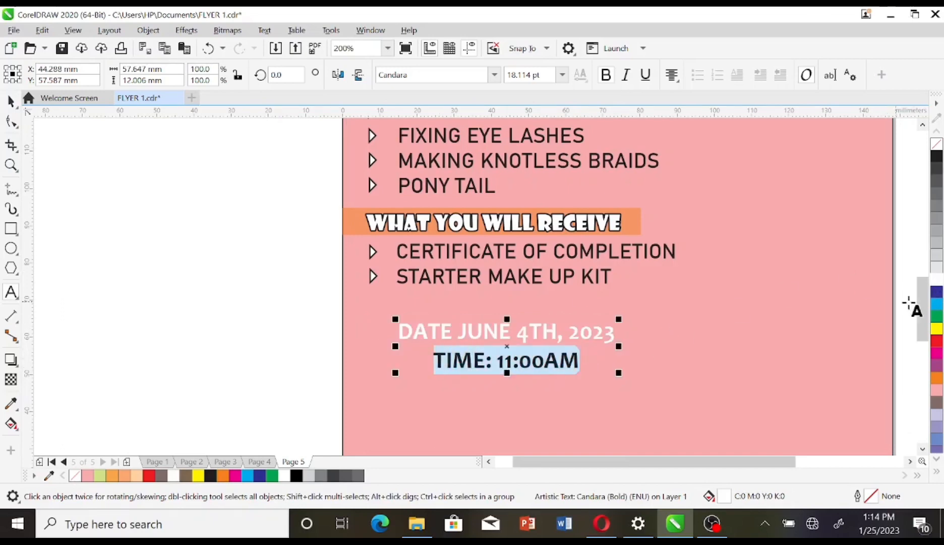
click(936, 328)
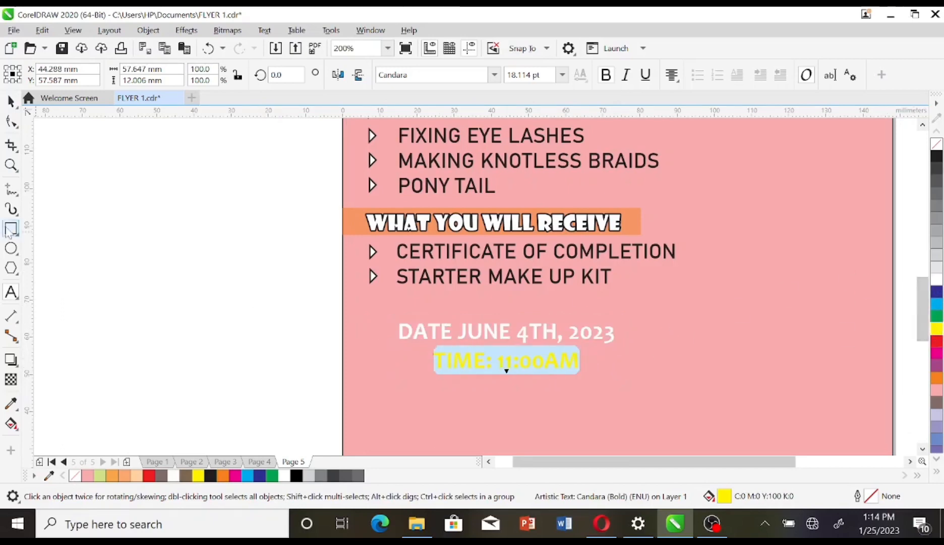
click(11, 228)
Step: Draw a bar behind the time line with 80% black fill and outline
drag(380, 322, 644, 348)
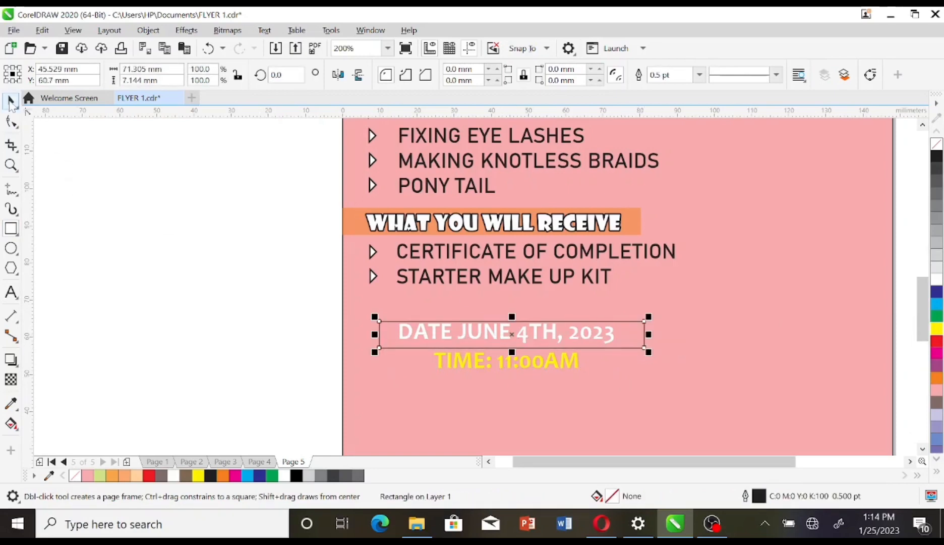
click(11, 102)
key(Up)
key(Up)
key(Up)
key(Up)
key(Up)
key(Up)
key(Up)
key(Up)
key(Left)
key(Left)
key(Left)
key(Left)
key(Left)
key(Left)
key(Left)
key(Left)
key(Left)
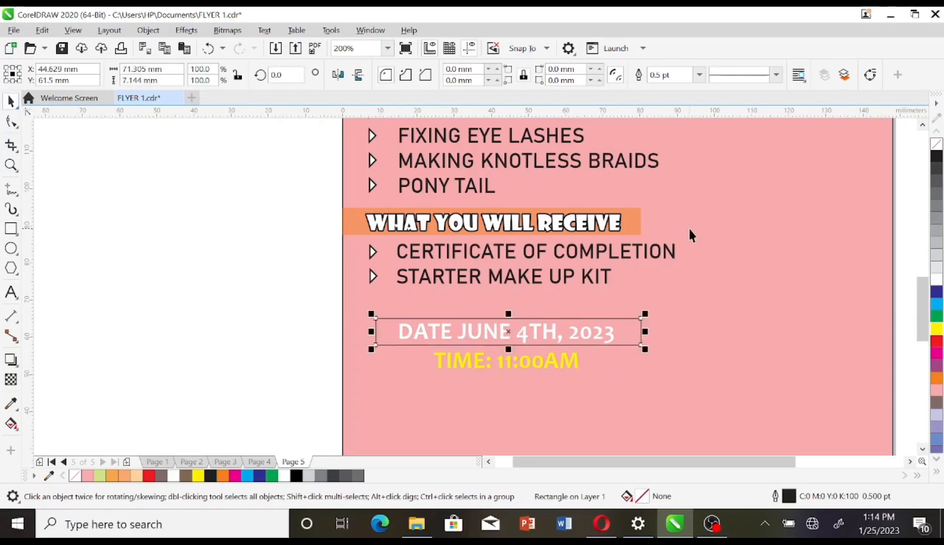
key(Left)
key(Left)
click(938, 378)
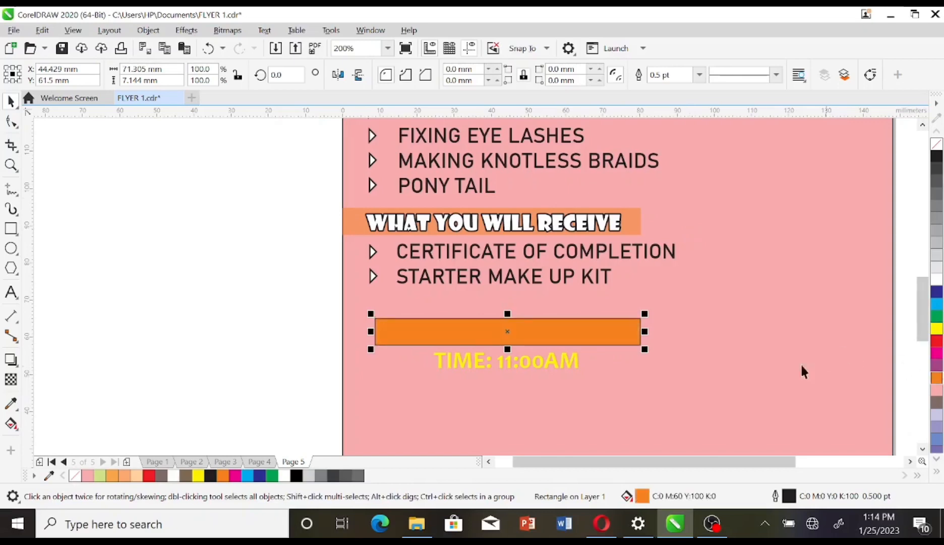
drag(598, 342, 599, 370)
click(522, 335)
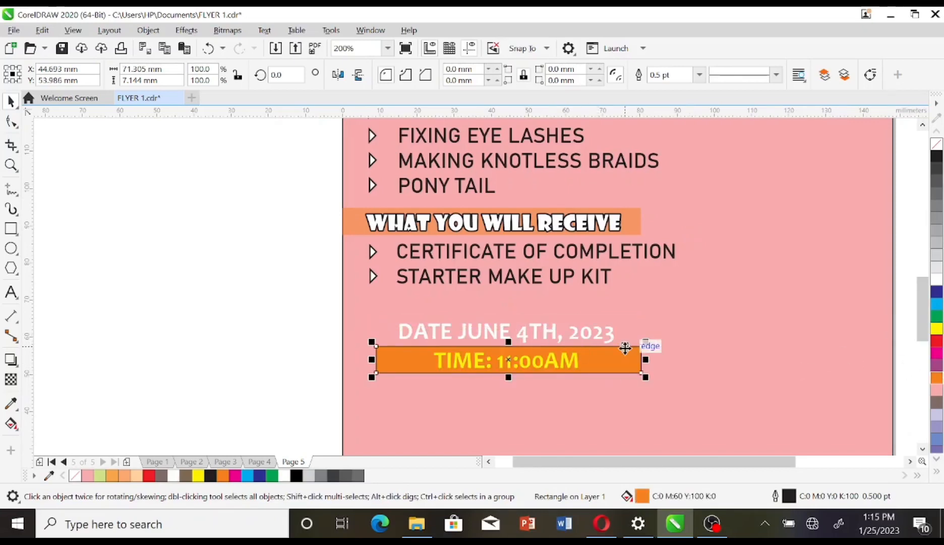
key(Down)
key(Down)
key(Down)
key(Down)
key(Down)
key(Down)
key(Down)
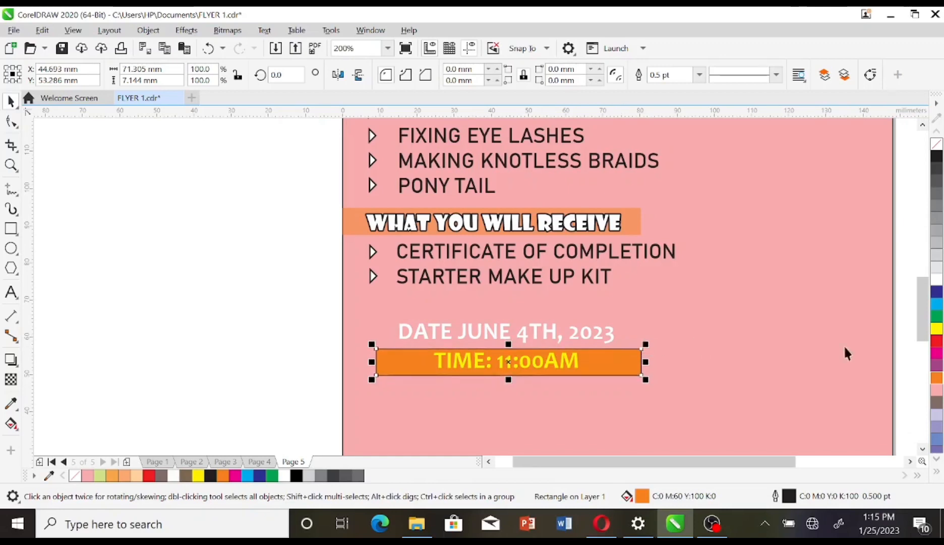
right_click(937, 377)
click(936, 183)
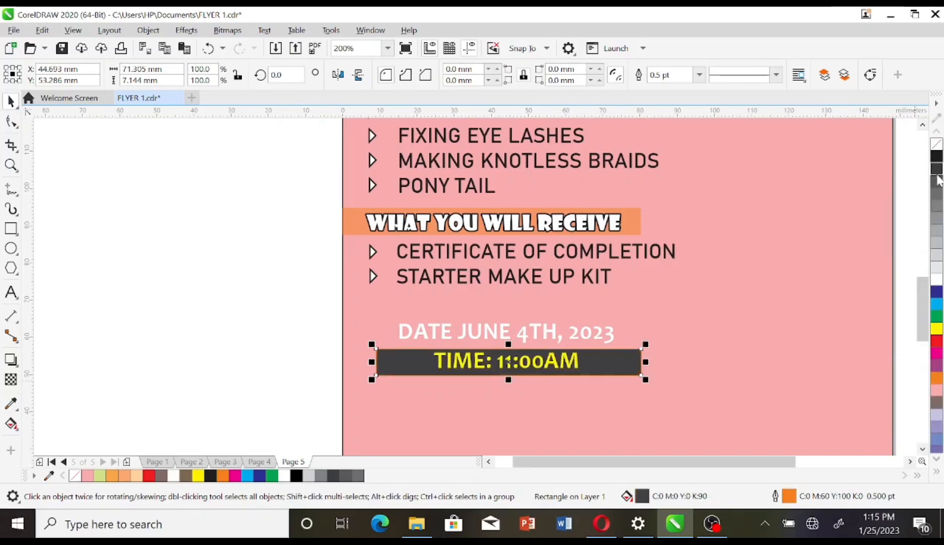
right_click(936, 182)
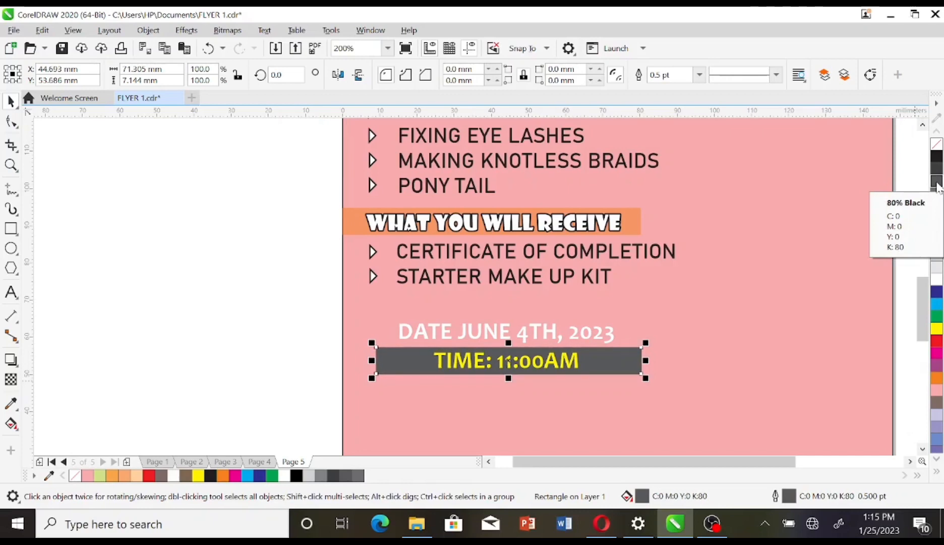
Step: Duplicate the grey bar and nudge the copy up behind the date line
key(ctrl+d)
key(Up)
key(Up)
key(Up)
key(Up)
key(Up)
key(Up)
key(Up)
key(Up)
key(Up)
key(Up)
key(Up)
key(Up)
key(Up)
key(Up)
key(Up)
key(Up)
key(Up)
key(Up)
key(Up)
key(Up)
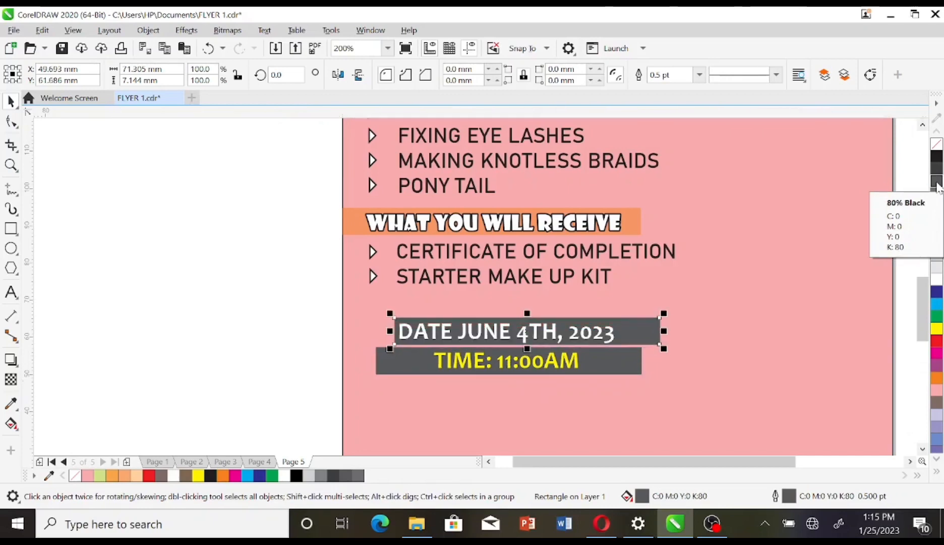
key(Left)
key(Left)
key(Left)
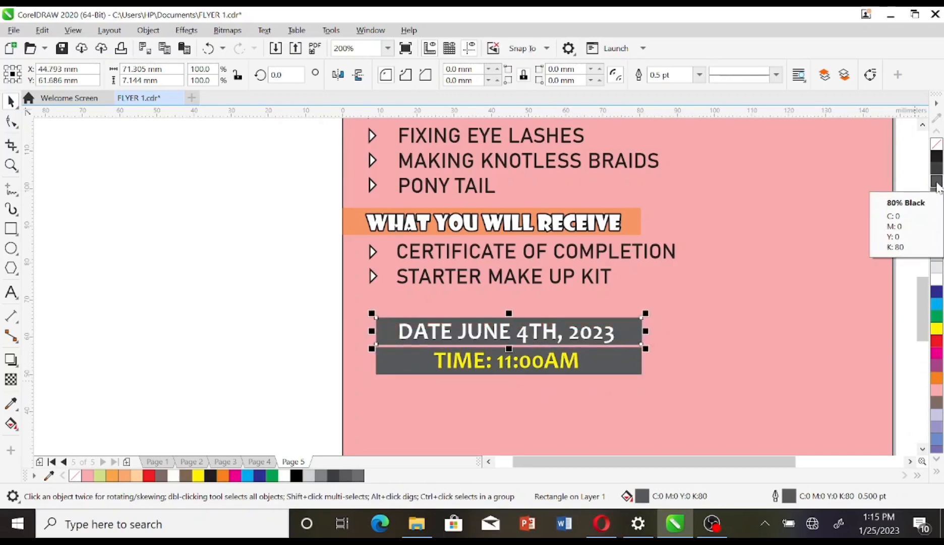
click(218, 367)
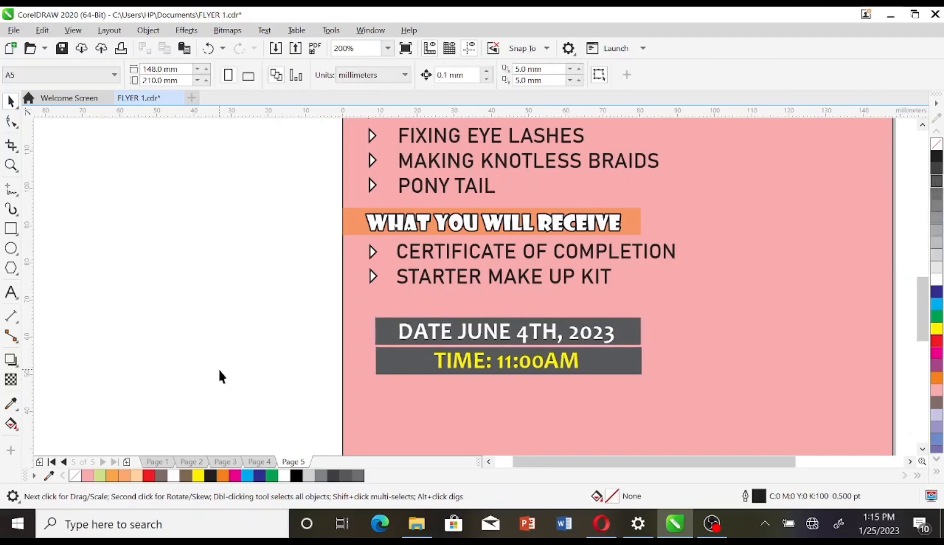
Step: Draw a thin rectangle near CLASS COST and round its two right-hand corners
scroll(217, 367, down, 1)
click(11, 229)
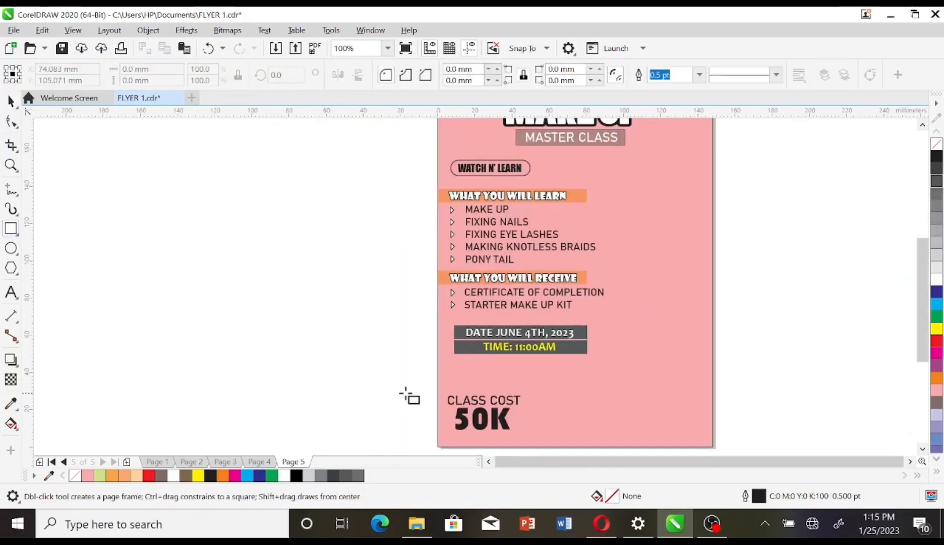
mouse_move(413, 396)
mouse_down()
mouse_move(523, 409)
mouse_move(504, 405)
mouse_up()
key(space)
scroll(489, 386, up, 1)
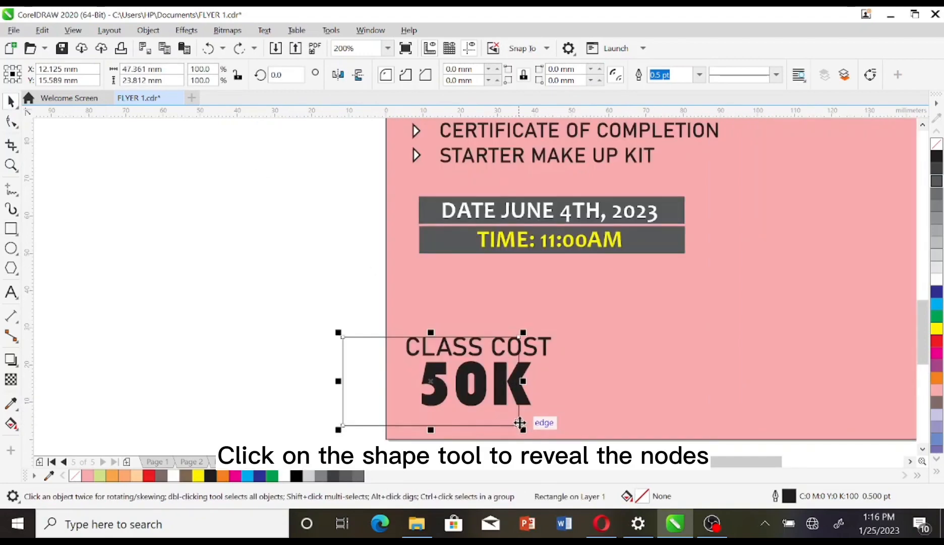
click(11, 122)
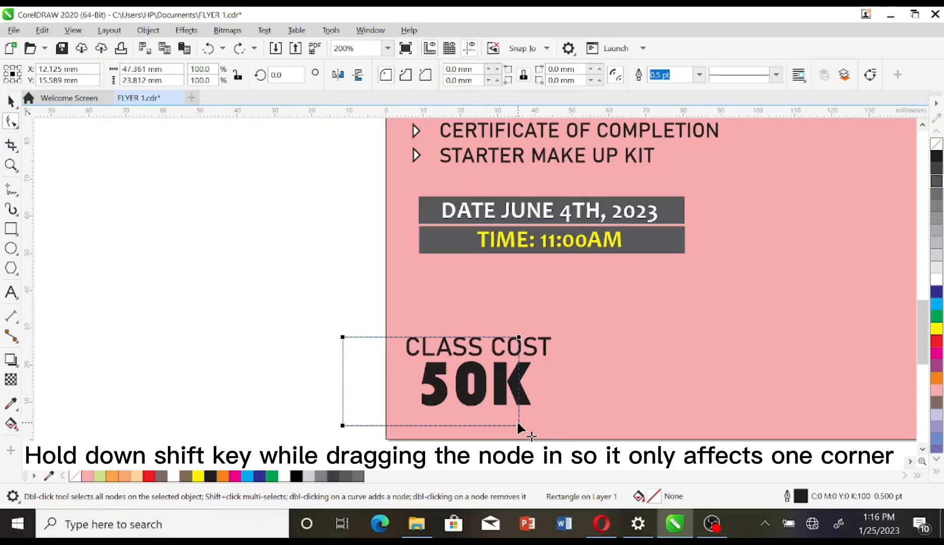
drag(518, 424, 519, 381)
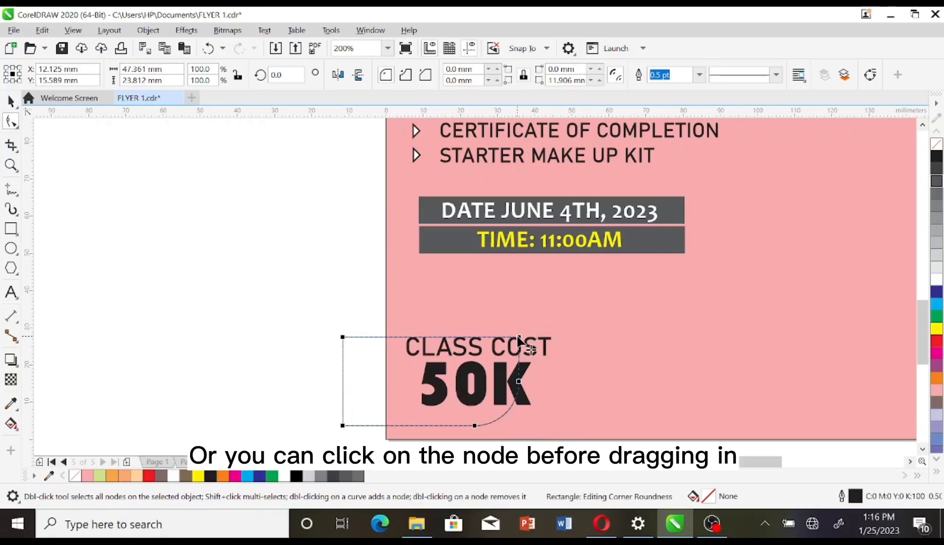
drag(518, 337, 458, 362)
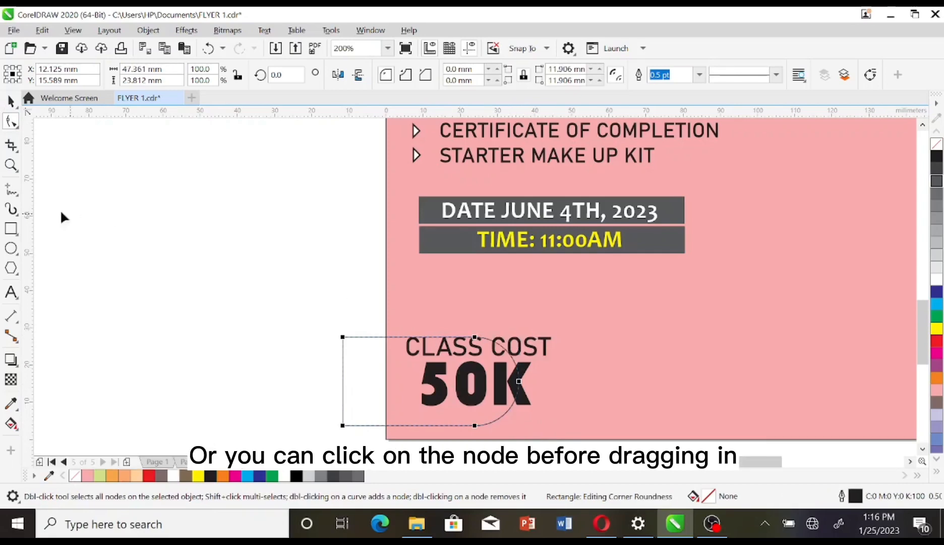
Step: Fill the rounded box dark brown and PowerClip it inside the page background
click(11, 103)
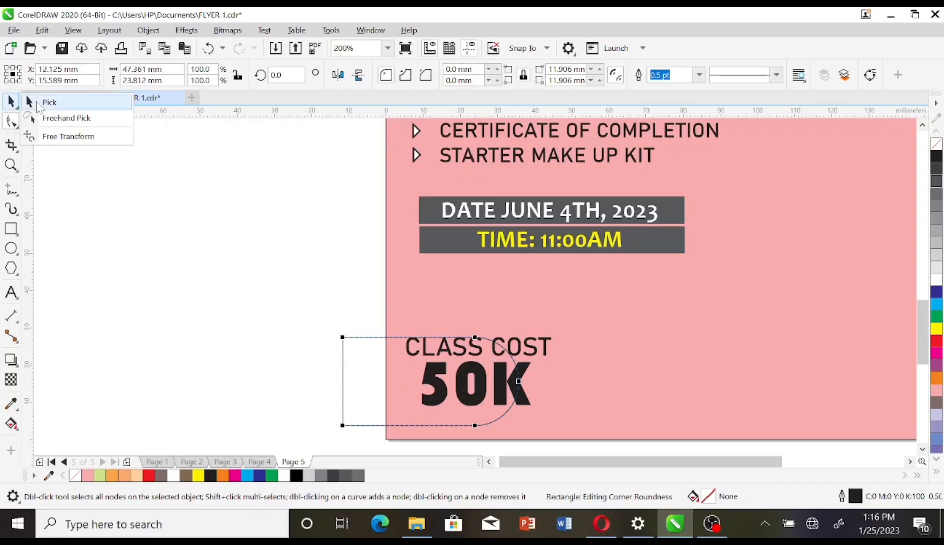
click(10, 102)
click(938, 405)
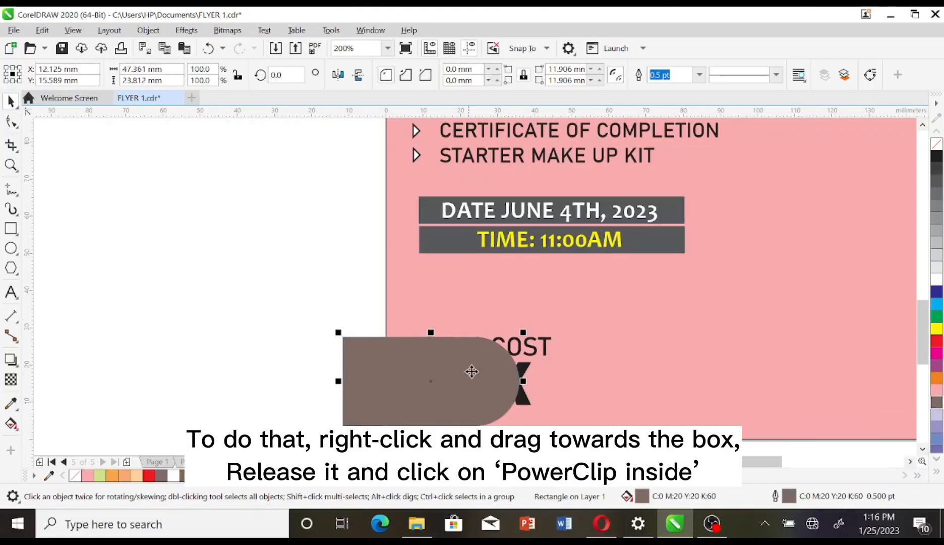
drag(472, 372, 610, 336)
click(661, 428)
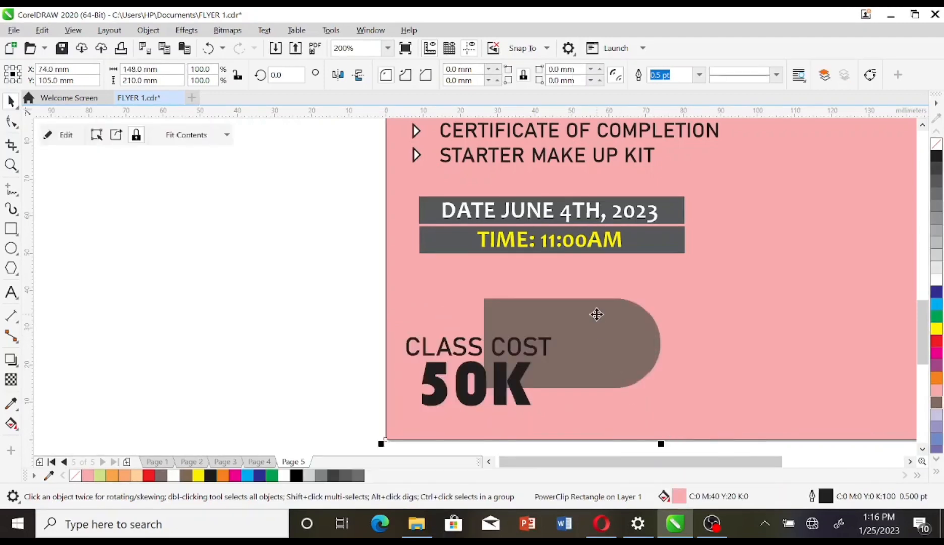
Step: Edit the PowerClip contents to move and widen the brown box behind CLASS COST
right_click(535, 306)
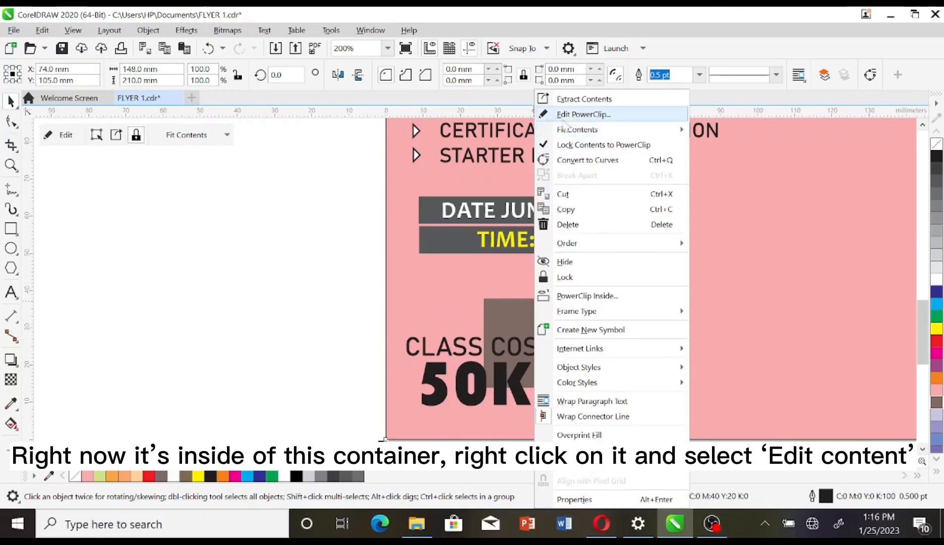
click(583, 114)
drag(559, 351, 454, 375)
drag(564, 372, 579, 373)
click(63, 135)
Step: Scale the CLASS COST 50K text slightly smaller and make it white
drag(326, 295, 566, 421)
drag(560, 330, 553, 330)
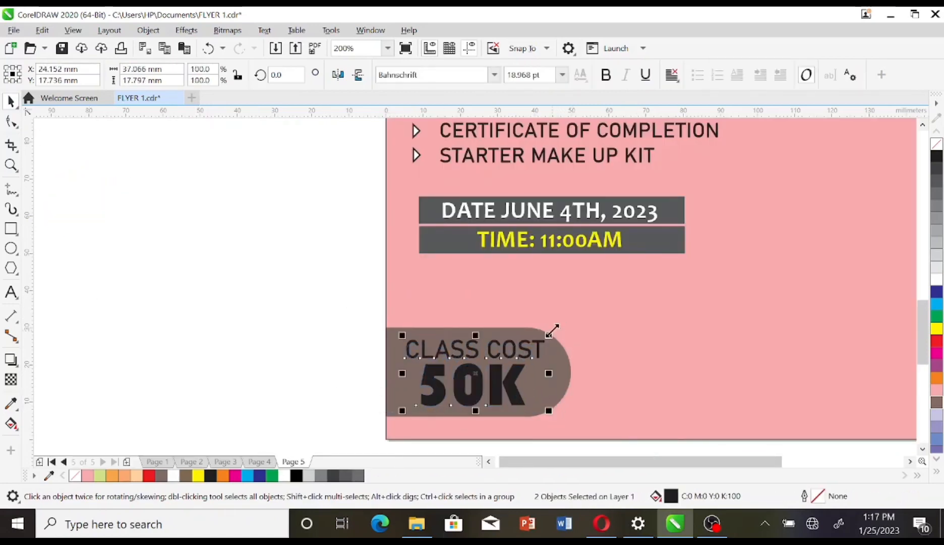
click(937, 287)
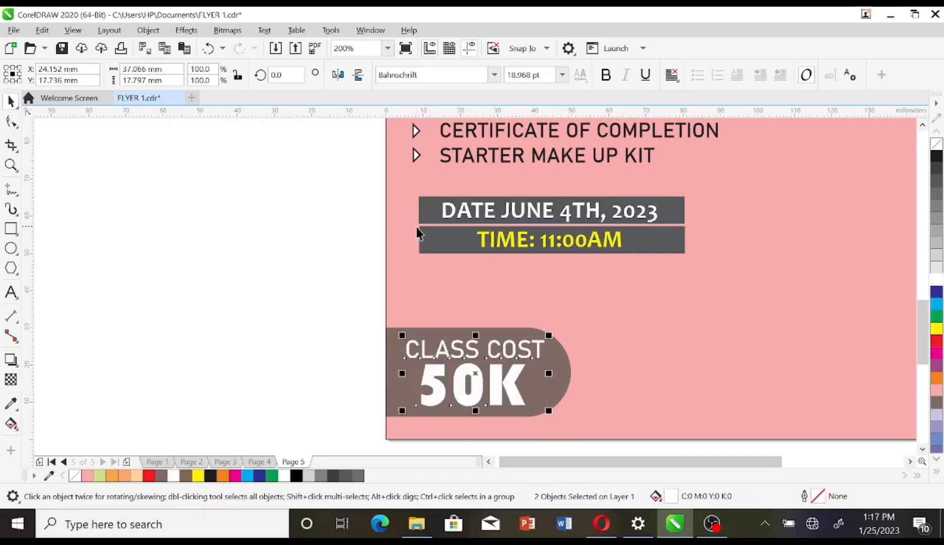
click(376, 316)
click(472, 398)
Step: Give the 50K text a drop shadow with 50 opacity and 15 feathering
click(12, 358)
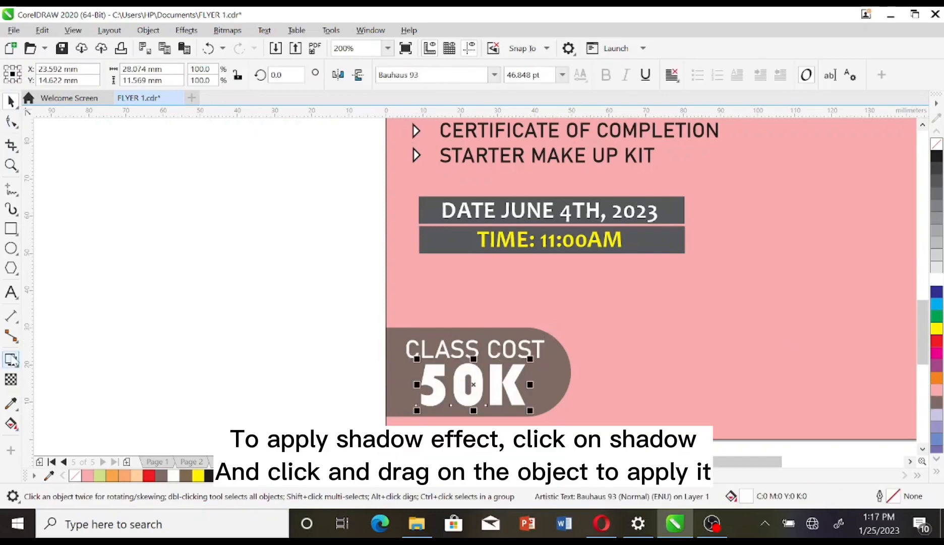
drag(475, 386, 531, 388)
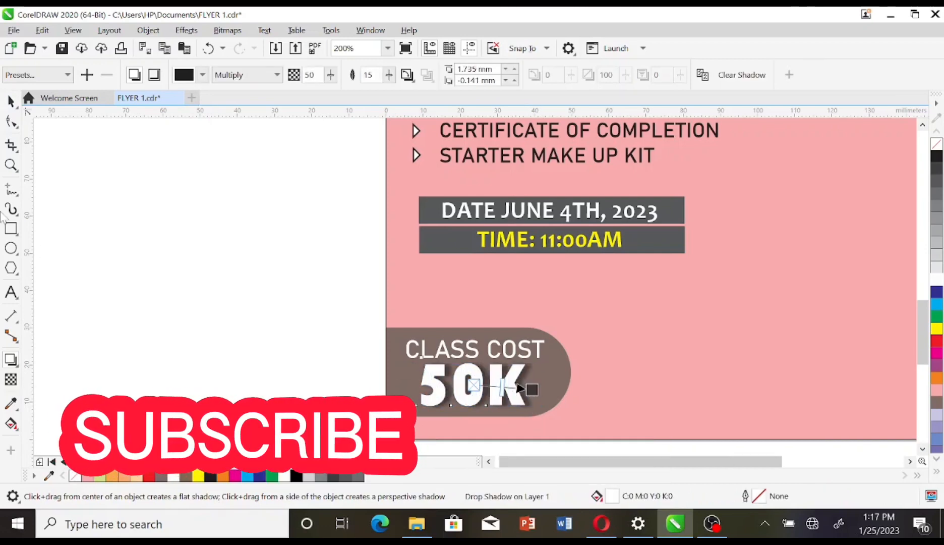
click(10, 101)
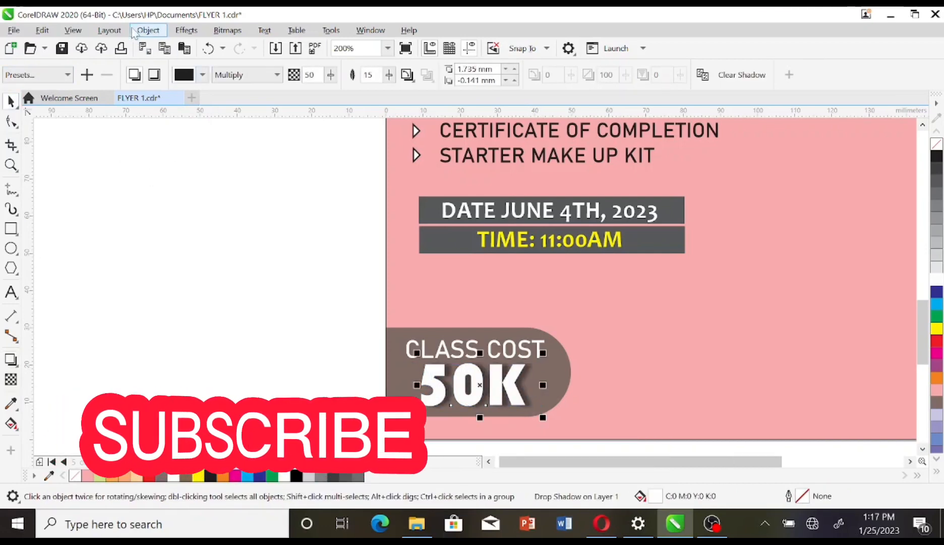
click(183, 30)
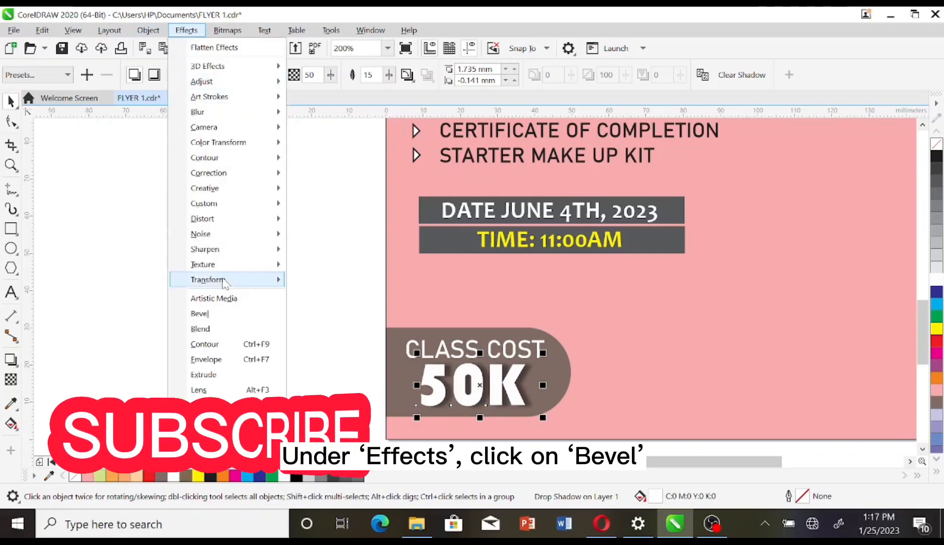
Step: Apply a Bevel effect to the 50K text, settling the light intensity at 69
click(200, 313)
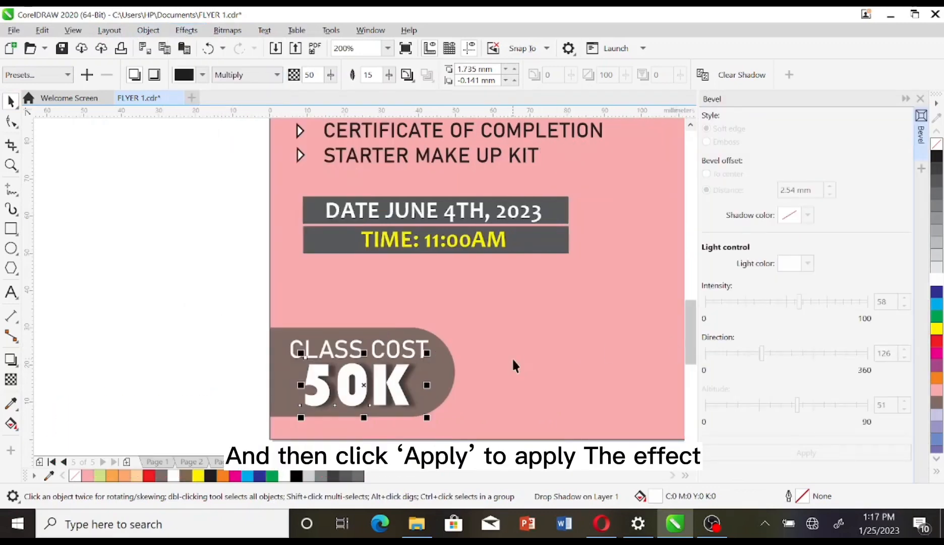
click(214, 362)
click(363, 386)
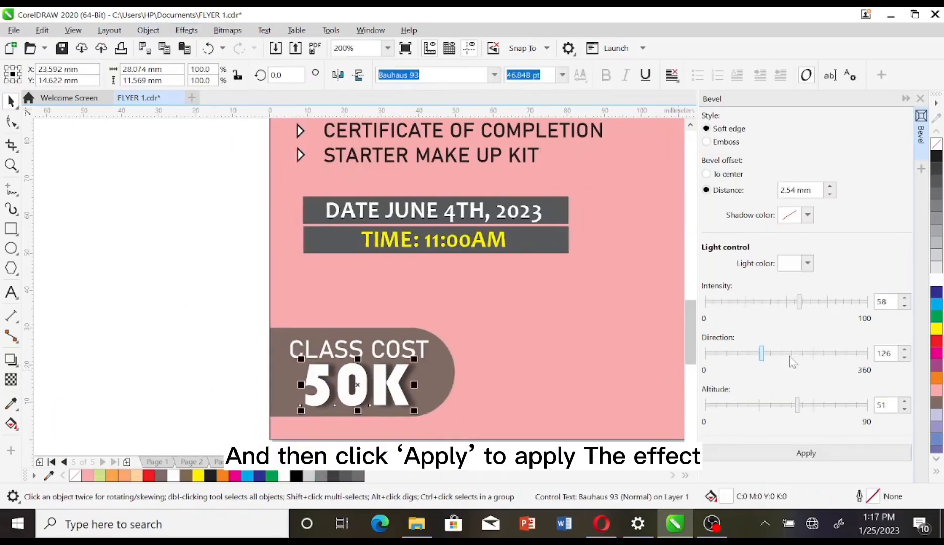
click(780, 453)
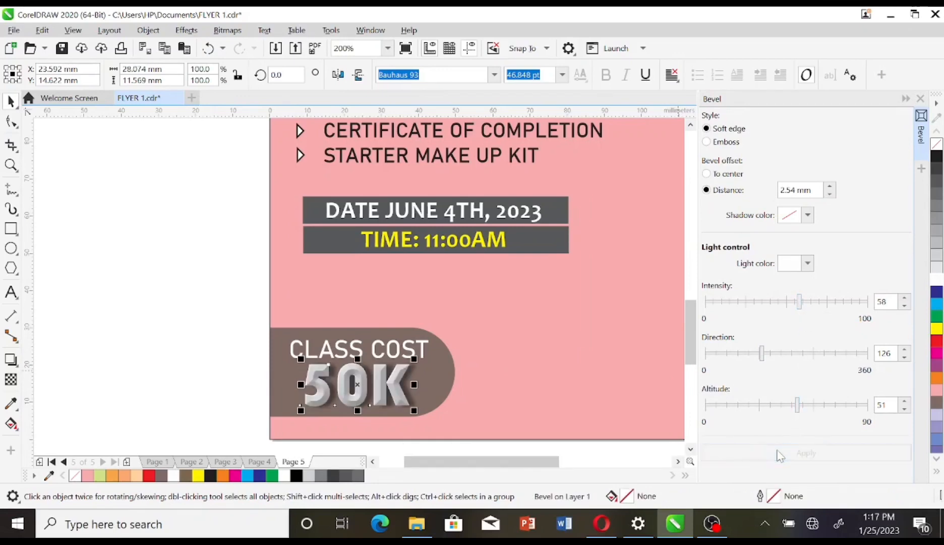
click(830, 301)
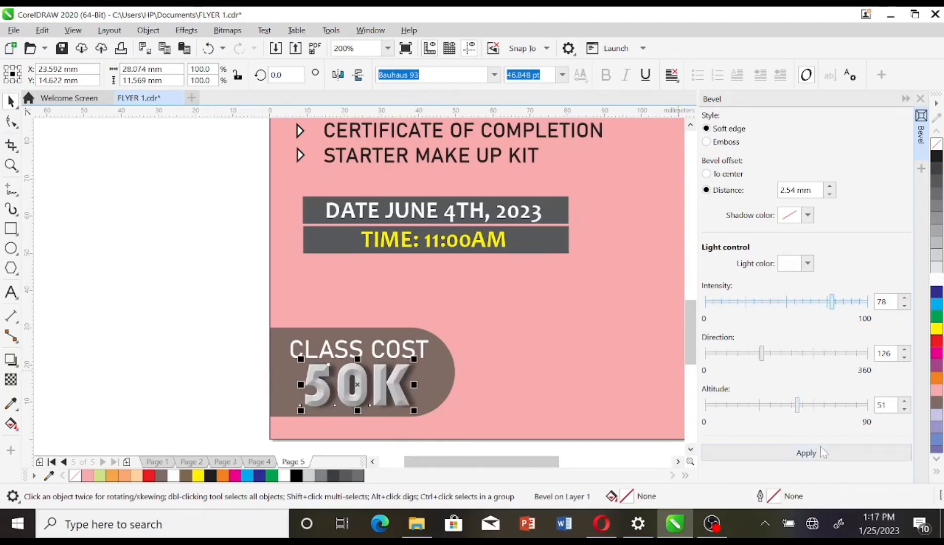
click(816, 455)
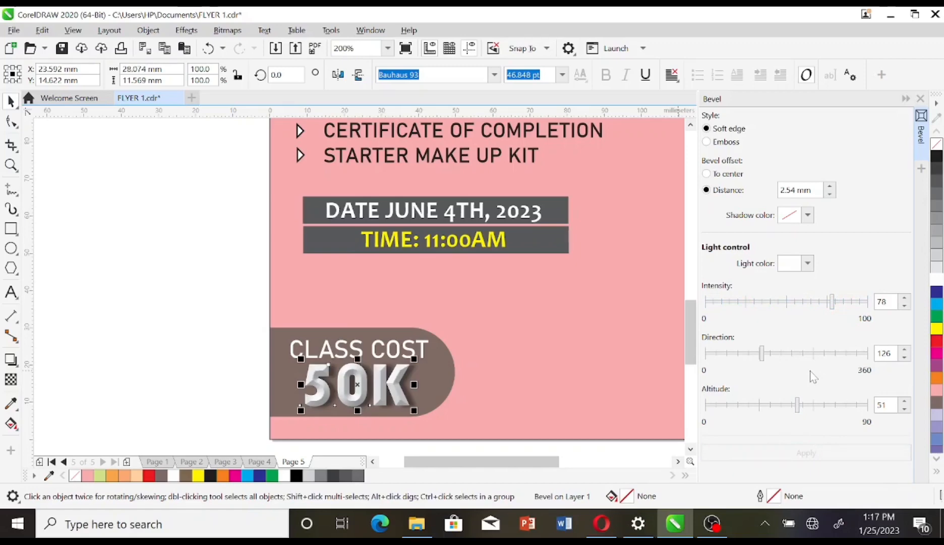
click(817, 301)
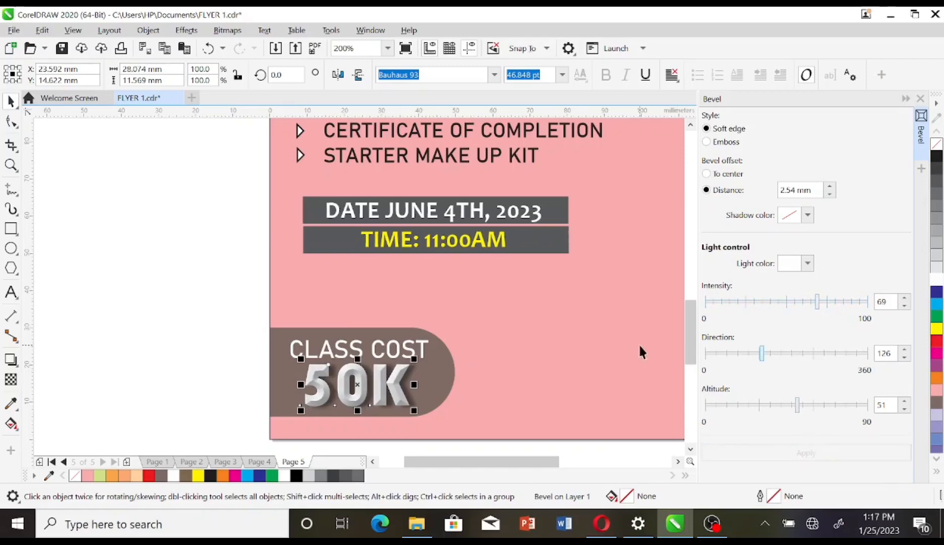
click(562, 225)
click(846, 452)
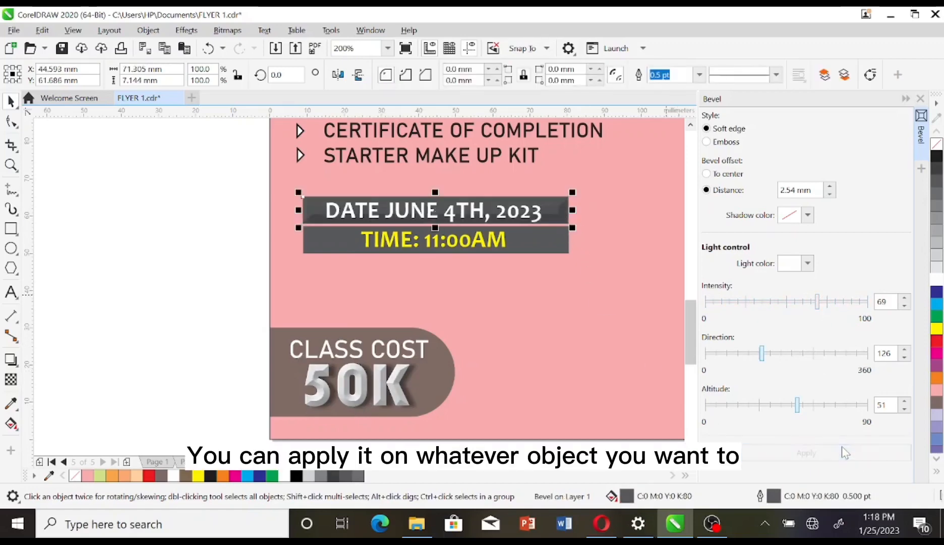
Step: Bevel the date and time bars and shorten their height slightly
click(555, 239)
click(806, 452)
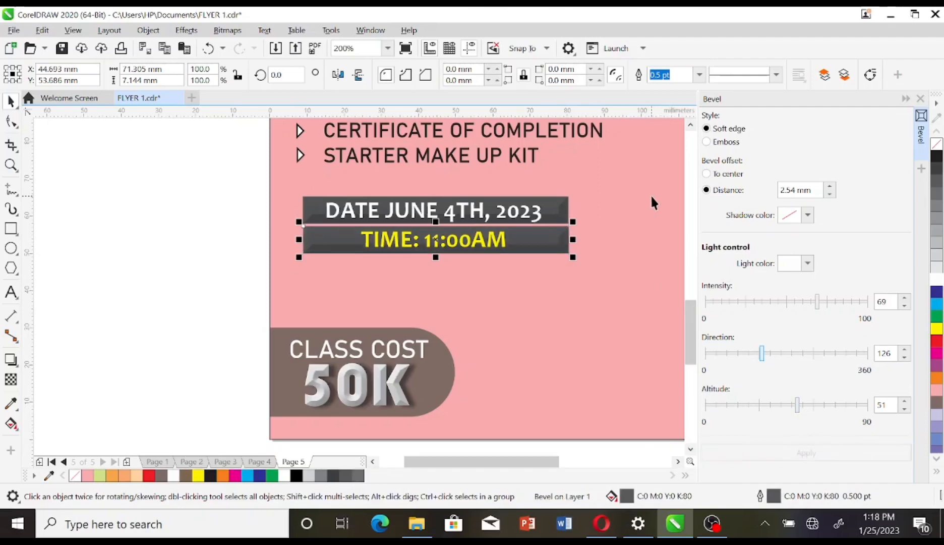
scroll(650, 194, down, 2)
drag(442, 179, 634, 244)
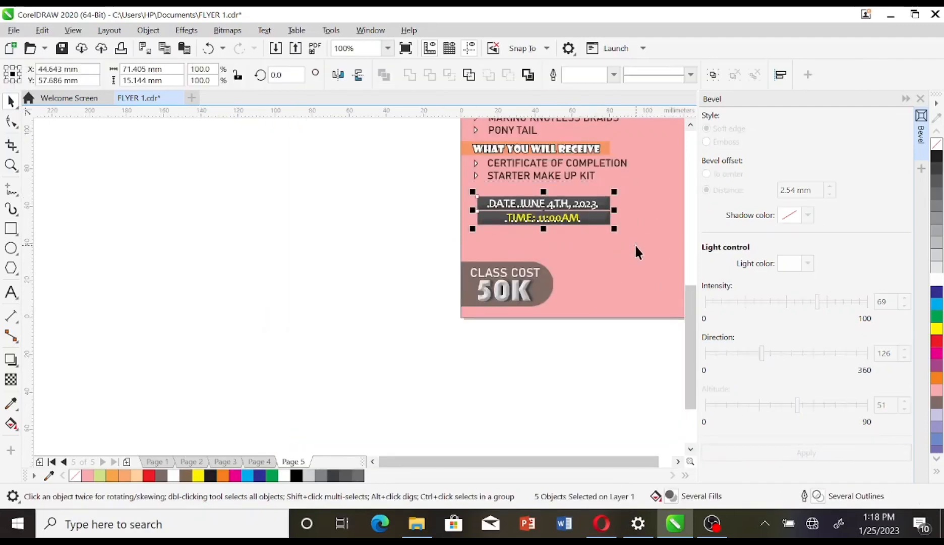
drag(568, 216, 632, 209)
shift+click(564, 218)
drag(553, 190, 555, 198)
key(ctrl+z)
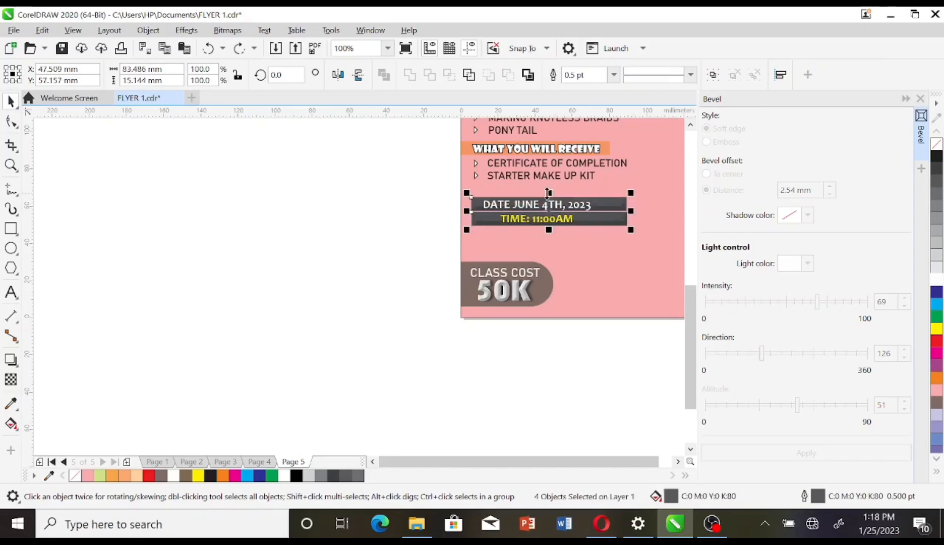
scroll(567, 209, up, 1)
drag(531, 188, 531, 194)
click(356, 223)
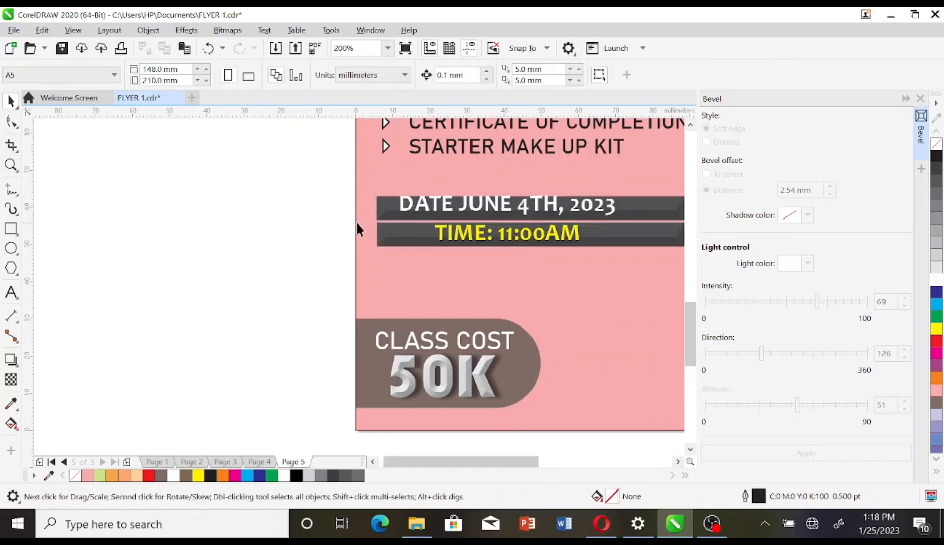
Step: Fine-tune the date bar position and shift the DATE and TIME text right
click(397, 208)
key(Up)
key(Up)
key(Up)
key(Up)
key(Up)
key(Up)
key(Up)
key(Up)
key(Up)
key(Up)
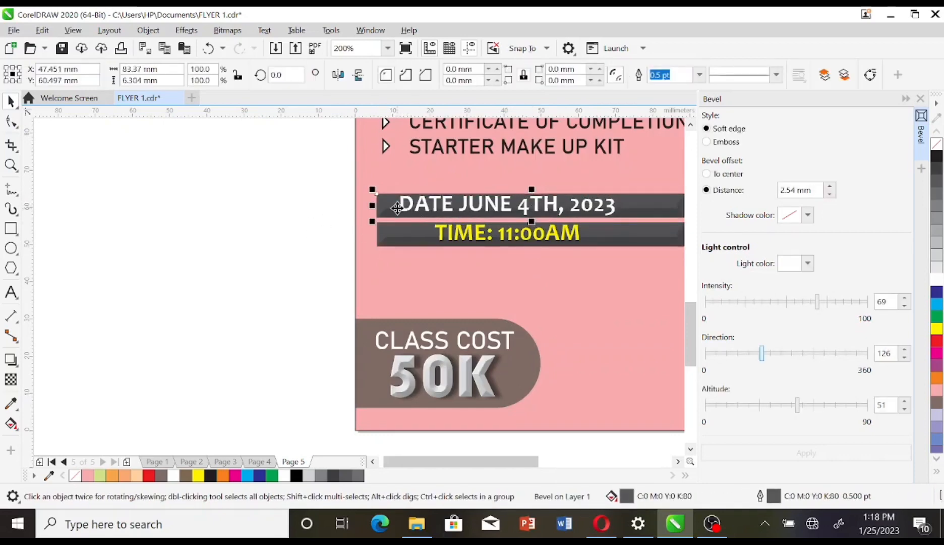
key(Up)
key(Up)
key(Down)
click(286, 207)
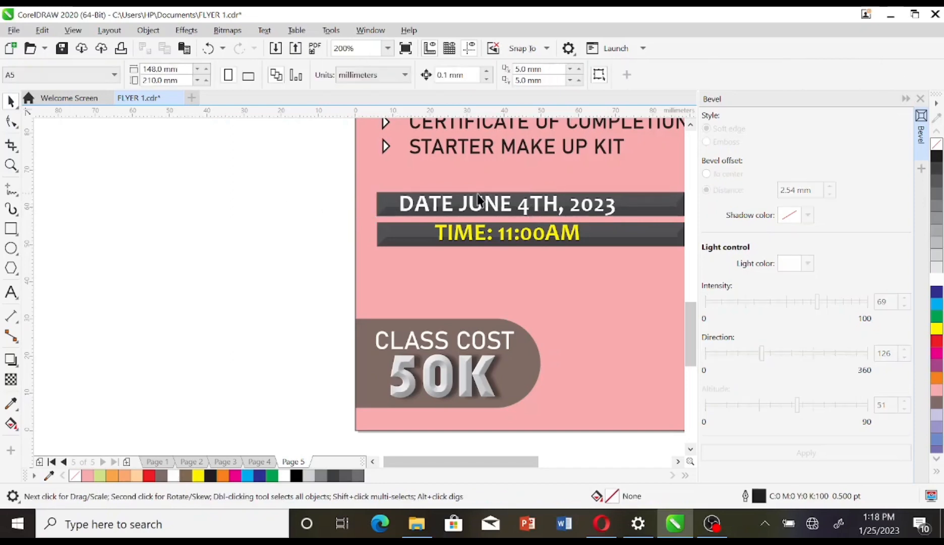
click(489, 201)
key(Right)
key(Right)
key(Right)
key(Right)
key(Right)
key(Right)
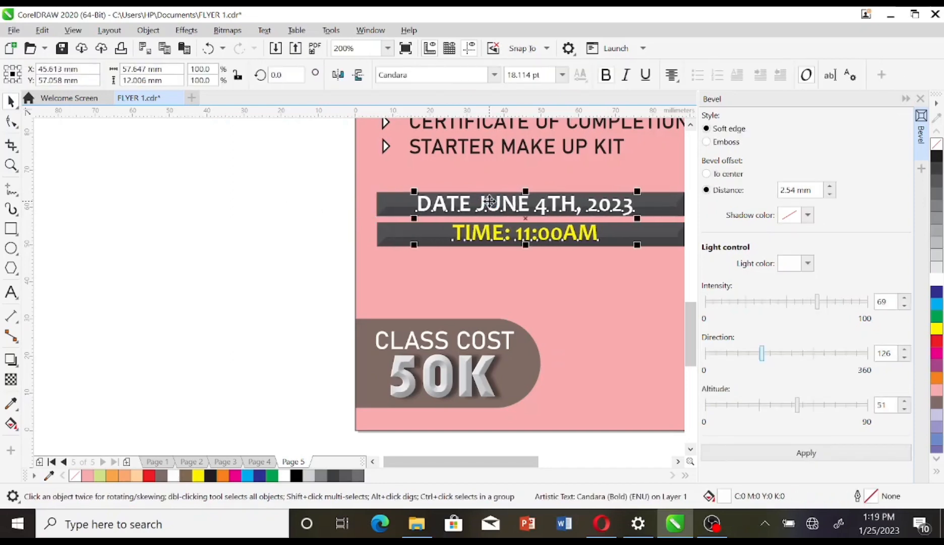
key(Right)
key(Right)
click(295, 223)
scroll(295, 222, down, 3)
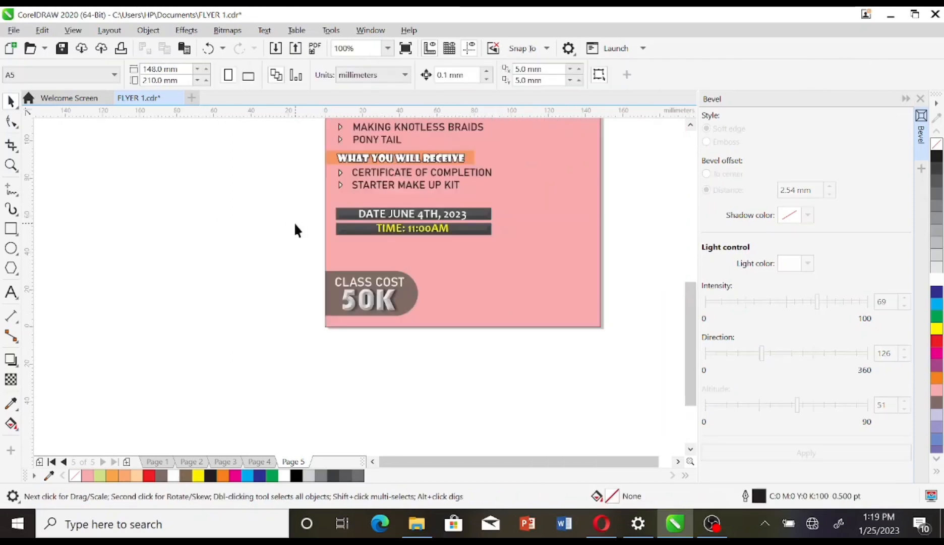
scroll(299, 161, up, 2)
Step: Bevel the MAKE UP heading, then colour the LBH logo pink and bevel it
click(440, 172)
click(762, 450)
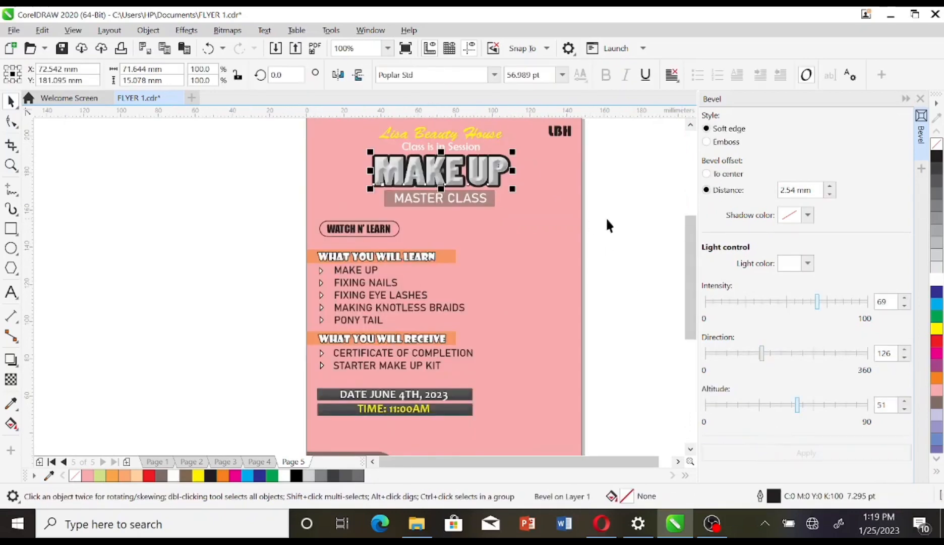
click(625, 218)
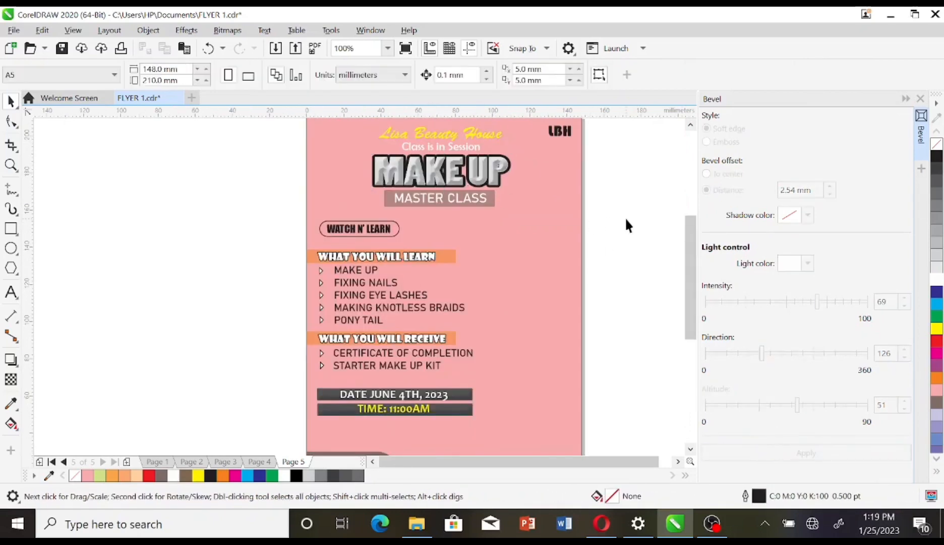
click(555, 132)
click(937, 389)
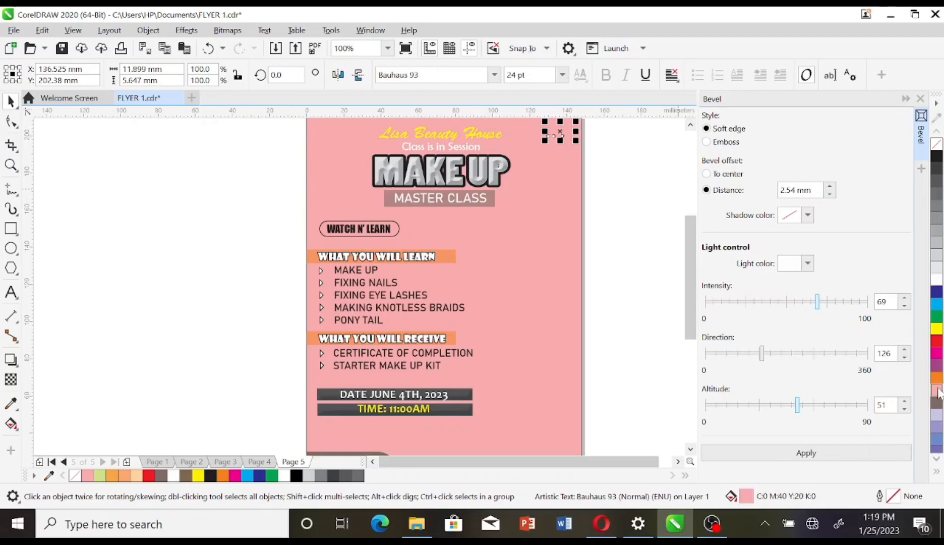
click(808, 453)
click(635, 277)
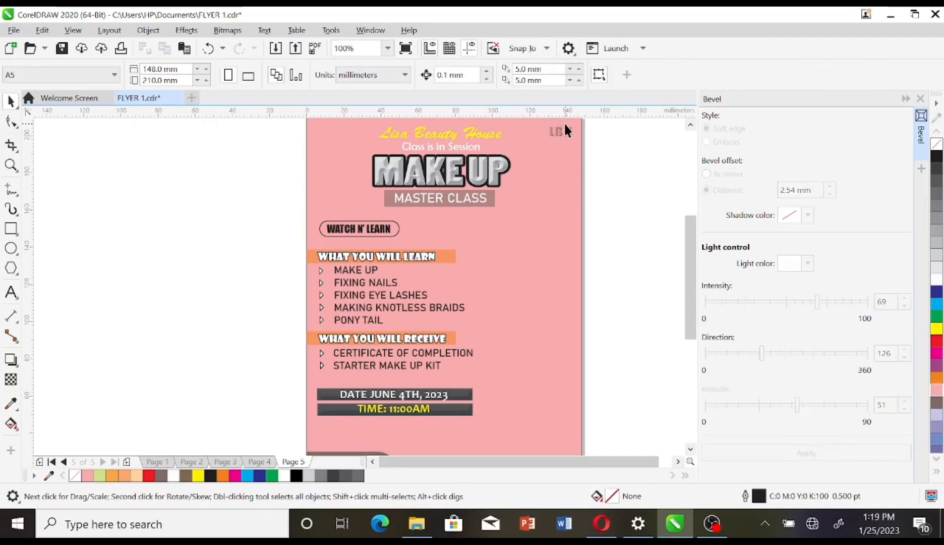
Step: Paste two portrait photos from Pictures into the flyer, then scale and place them beside the page
click(416, 524)
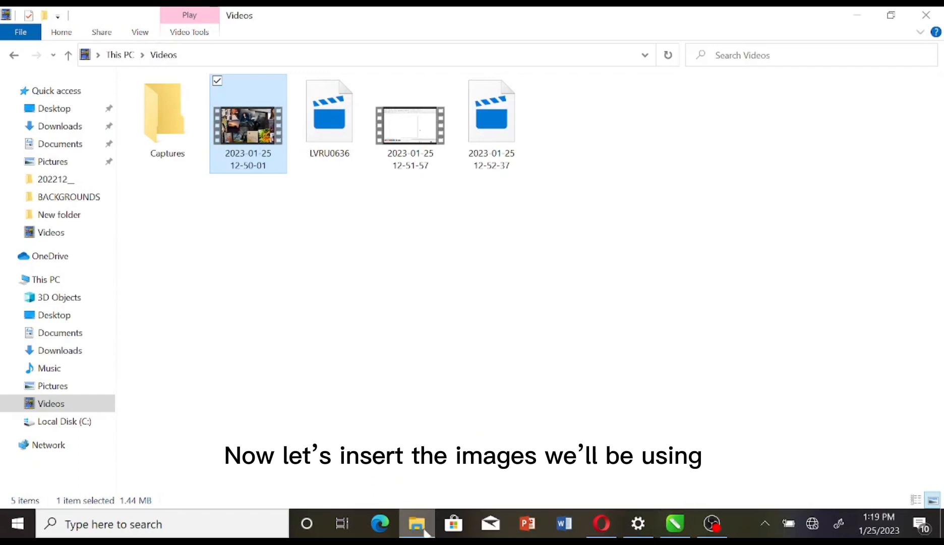
click(50, 386)
click(478, 134)
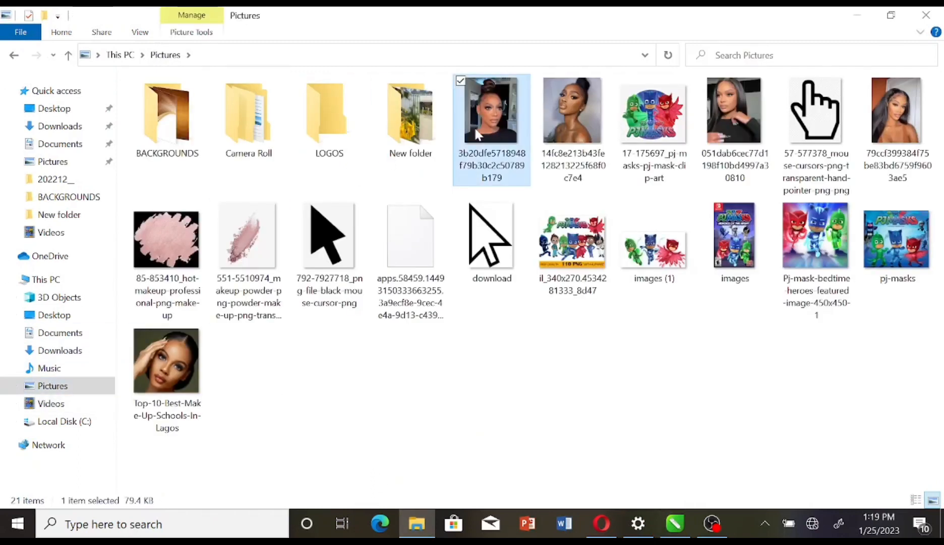
key(shift+Right)
key(shift+Right)
key(shift+Left)
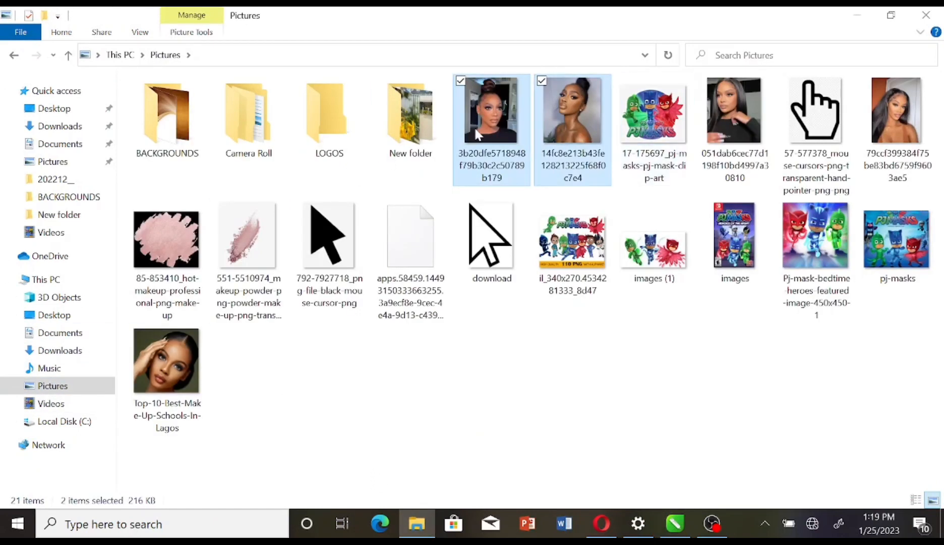
click(676, 525)
key(ctrl+v)
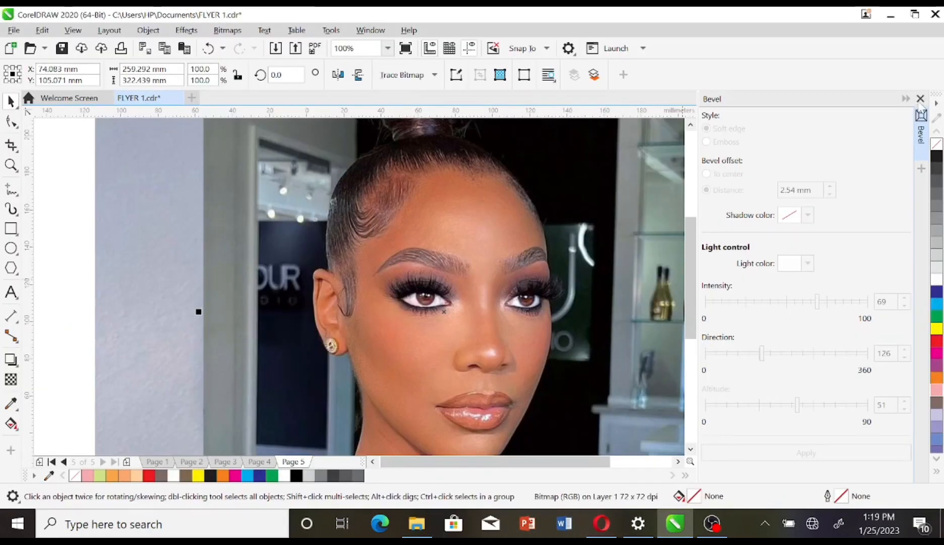
click(920, 99)
key(F3)
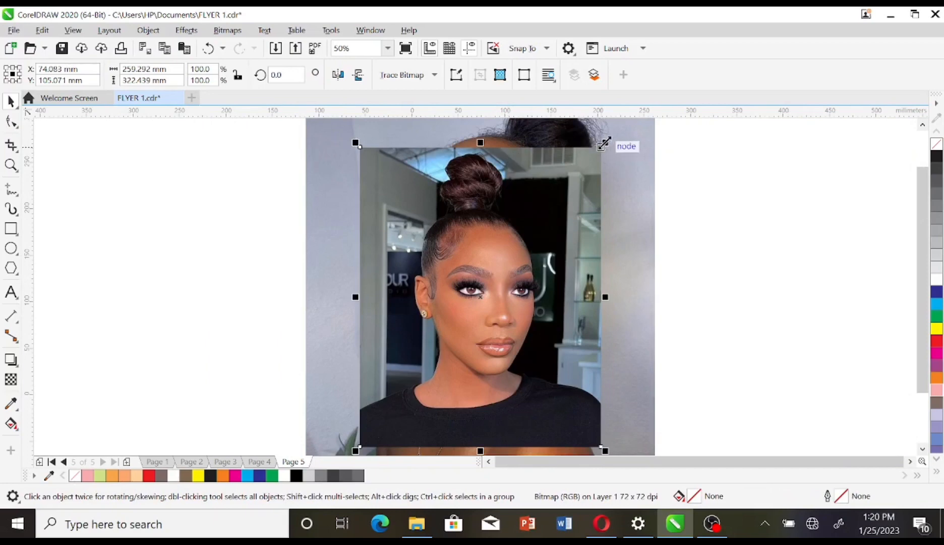
drag(605, 143, 459, 267)
drag(386, 373, 176, 325)
drag(502, 238, 418, 340)
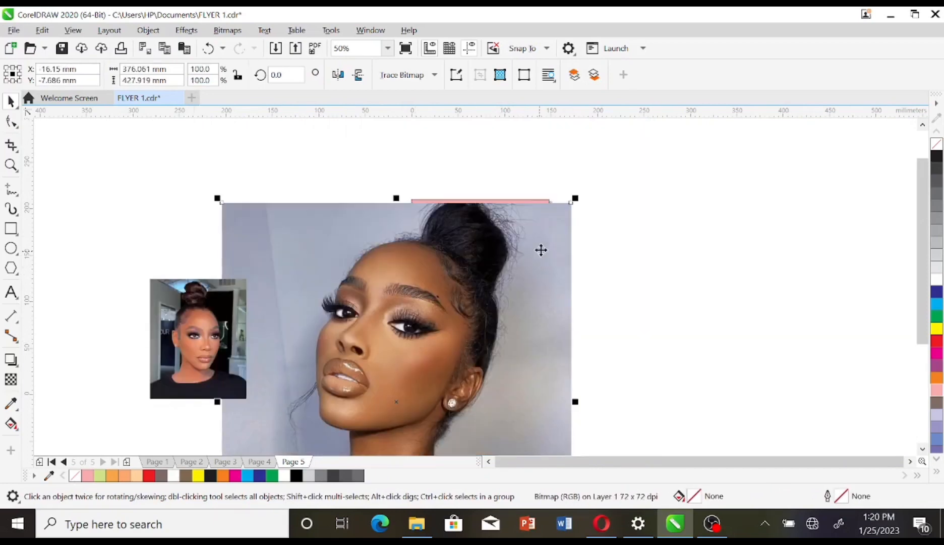
drag(579, 197, 396, 402)
drag(306, 433, 284, 169)
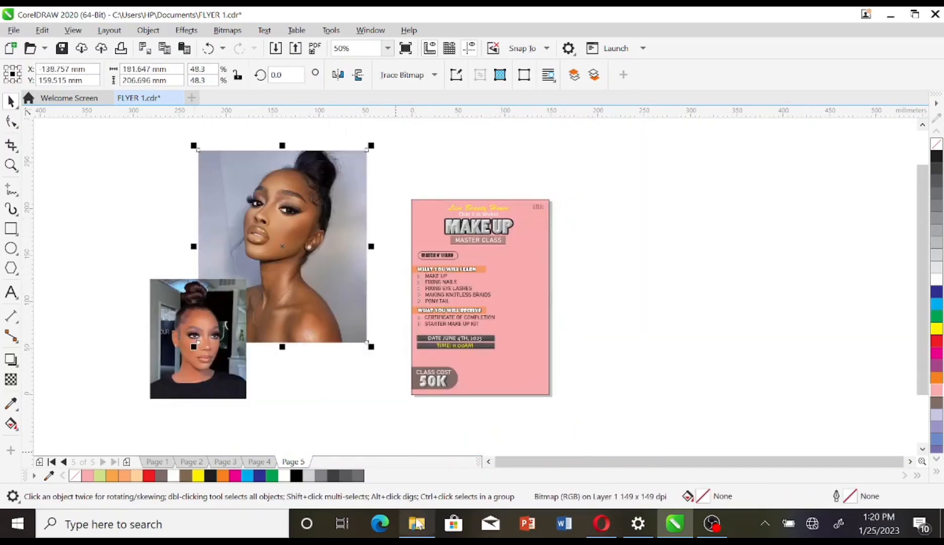
Step: Bring another portrait photo from Pictures into the design
click(416, 524)
click(765, 148)
click(891, 15)
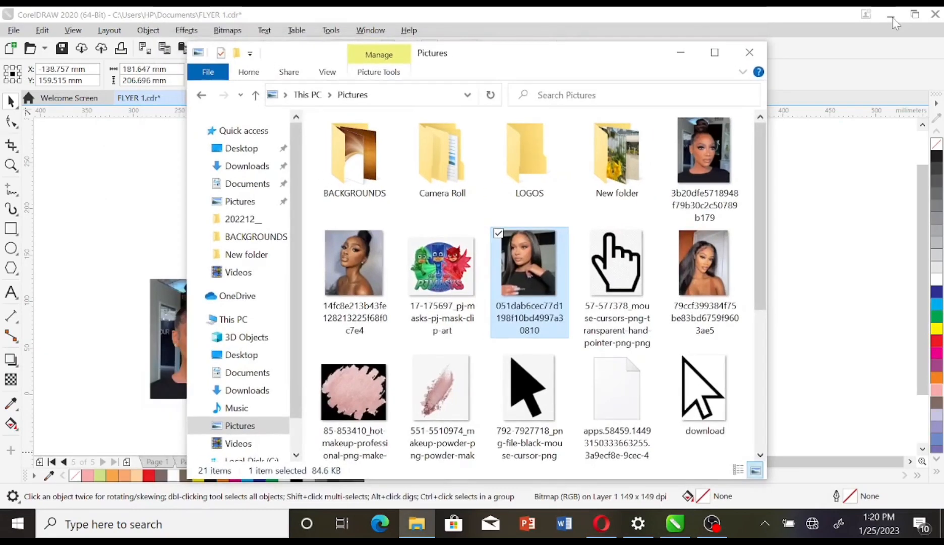
drag(547, 268, 800, 271)
click(704, 272)
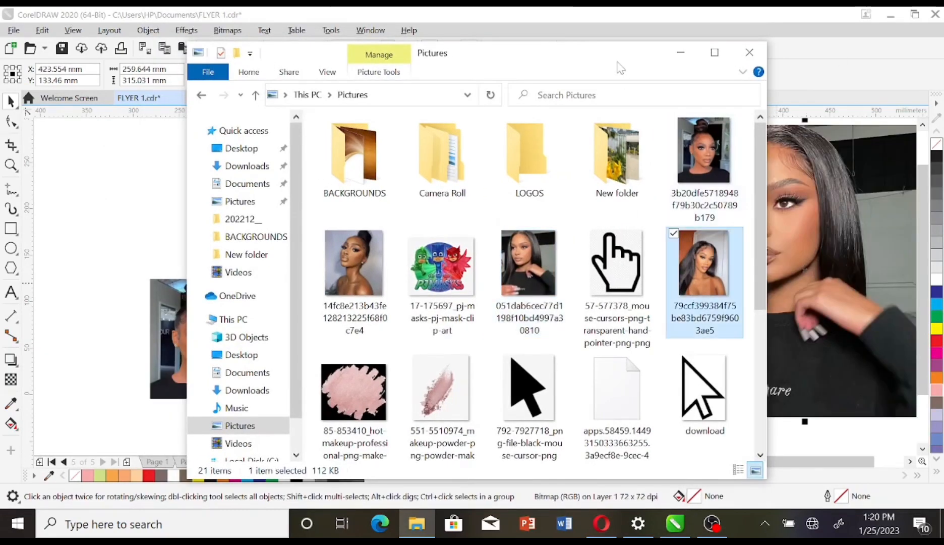
drag(618, 64, 382, 39)
drag(470, 237, 607, 169)
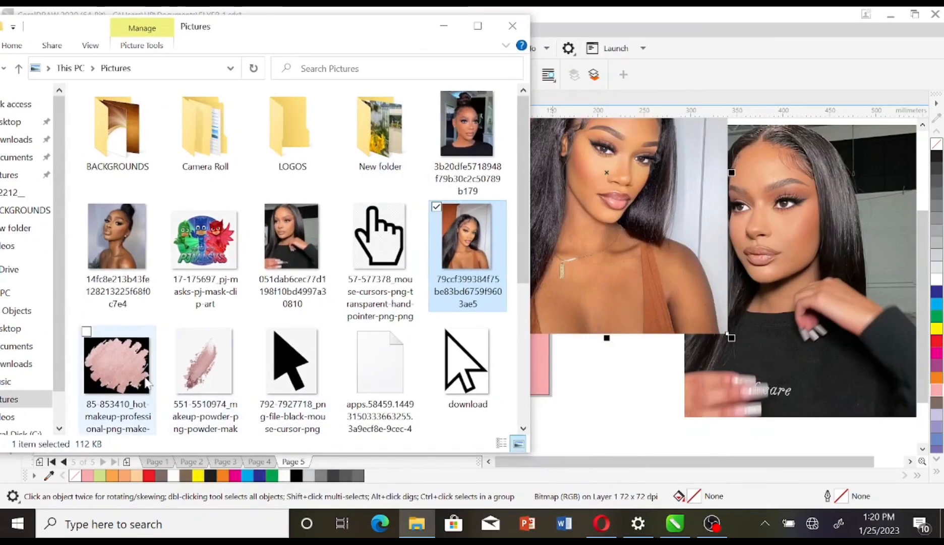
Step: Add the pink makeup smear, Top-10 makeup headshot and black arrow images, then close Pictures
drag(117, 363, 608, 386)
scroll(293, 303, down, 2)
click(452, 331)
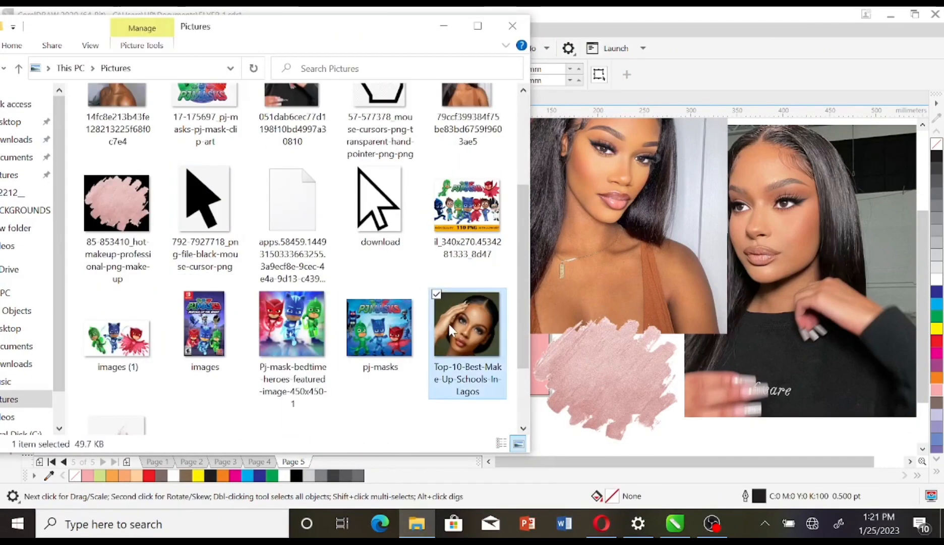
drag(459, 332, 670, 338)
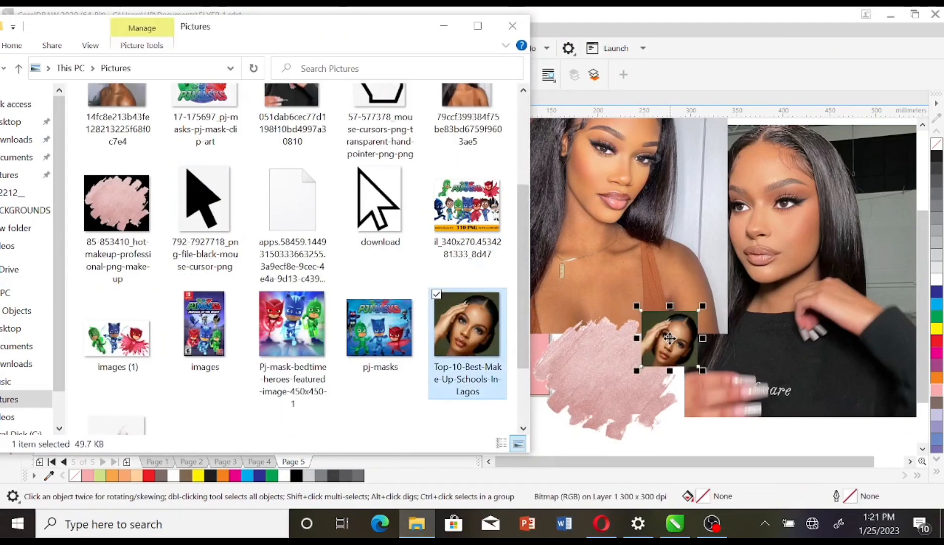
drag(201, 217, 555, 316)
scroll(367, 221, up, 4)
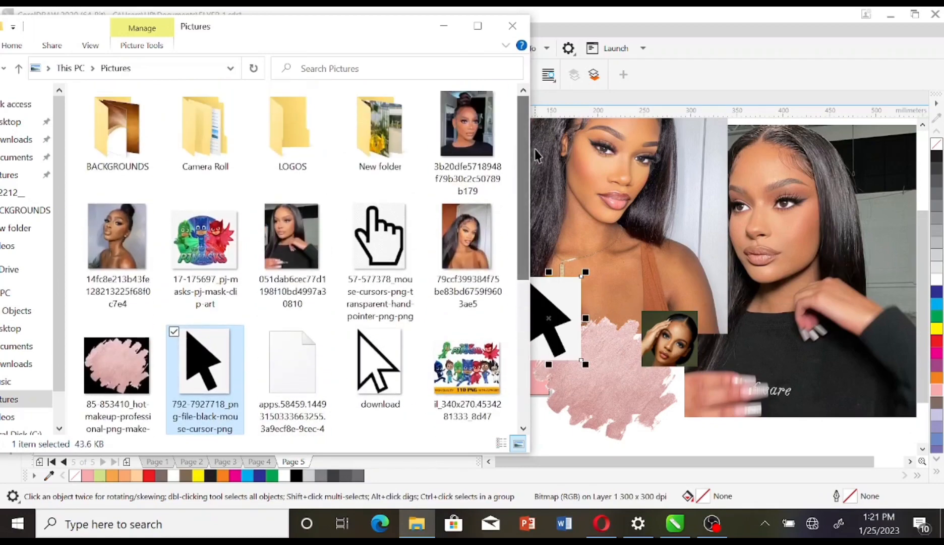
click(519, 34)
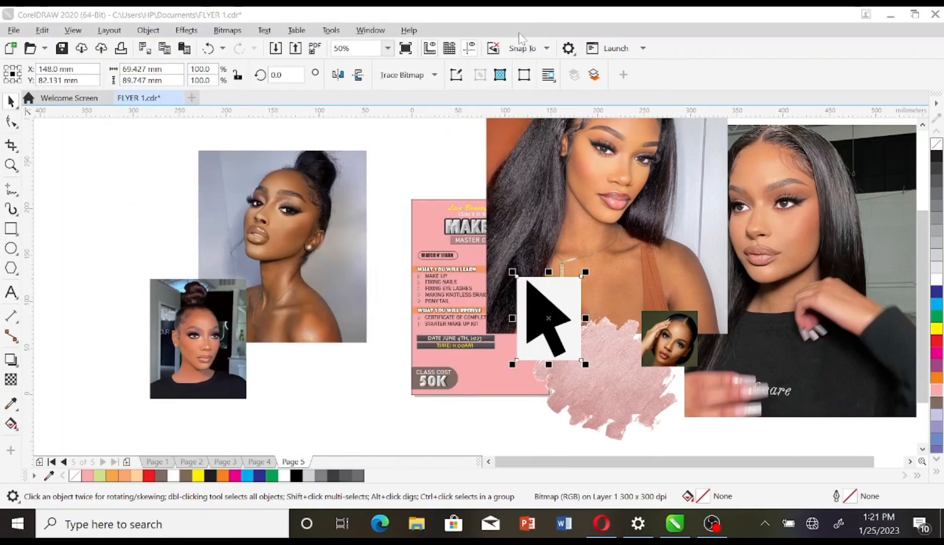
Step: Shrink the two portrait photos and line them up side by side at the flyer's right
click(639, 196)
drag(732, 337, 592, 248)
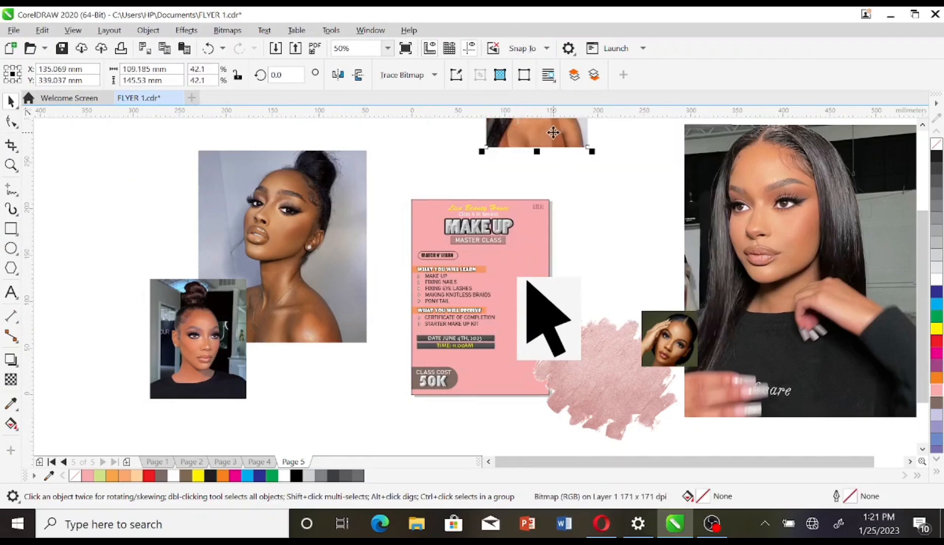
drag(553, 132, 625, 254)
click(771, 328)
drag(682, 424, 803, 279)
drag(859, 200, 734, 206)
Step: Move the arrow picture onto the flyer and hide its white background with a Bitmap Mask at 2% tolerance
drag(559, 320, 503, 291)
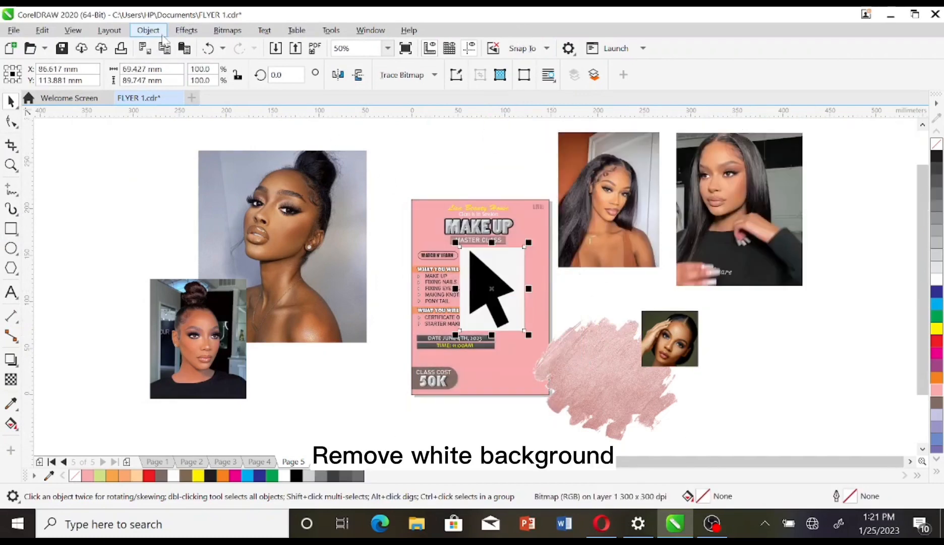
click(186, 30)
click(228, 30)
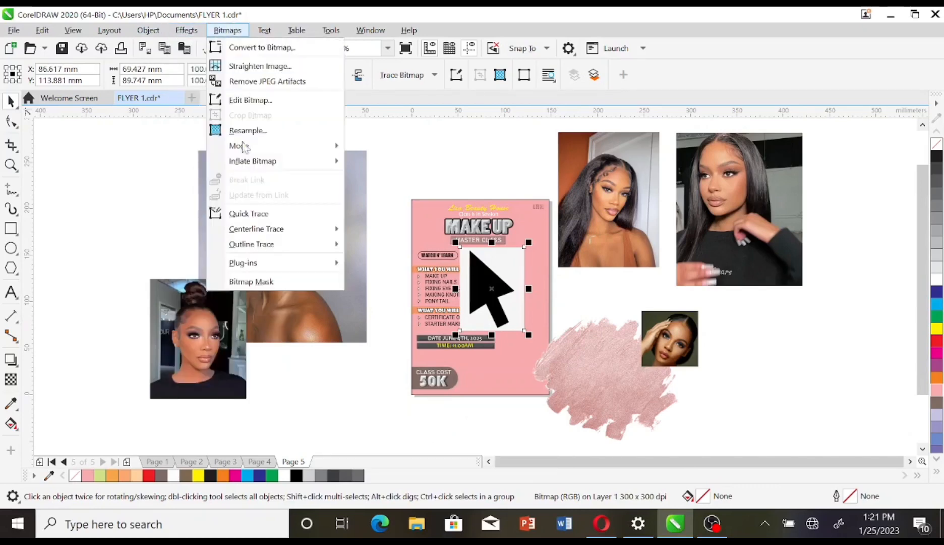
click(264, 290)
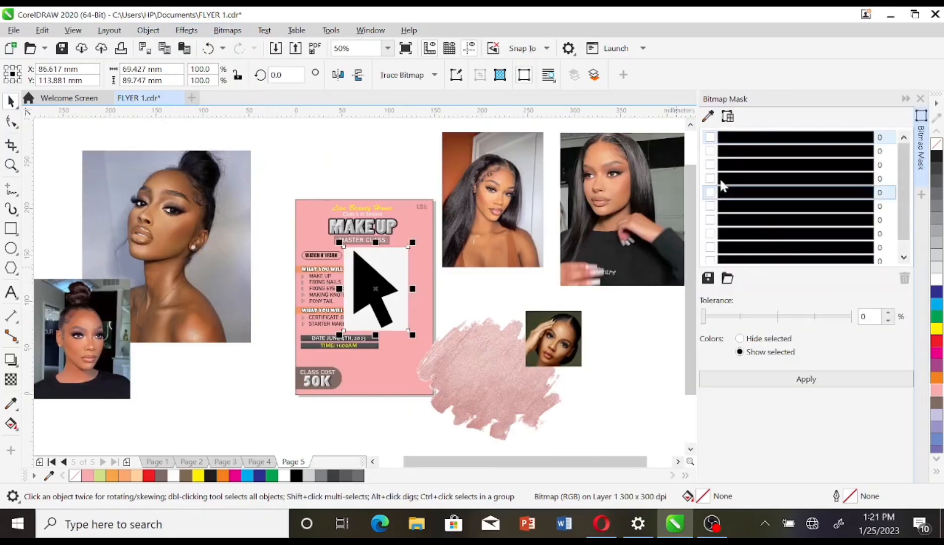
click(711, 137)
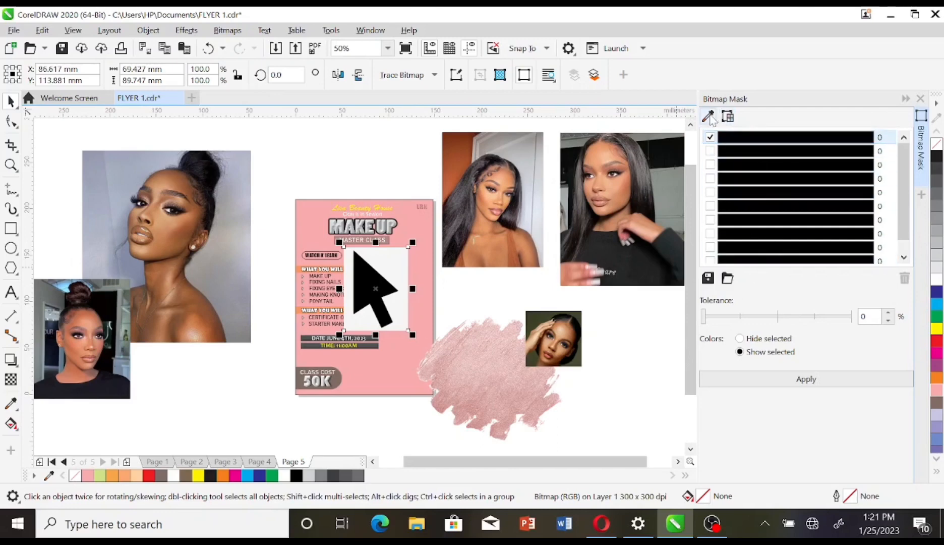
click(709, 116)
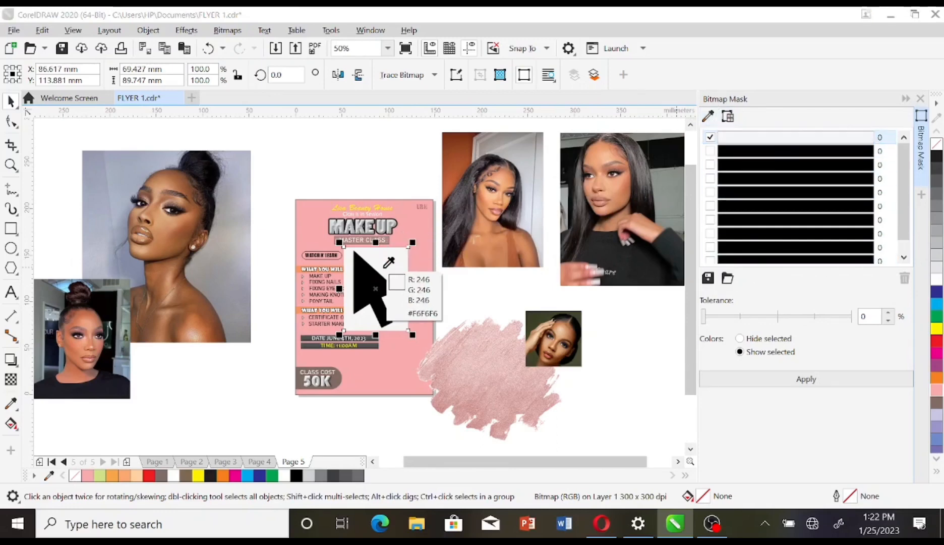
click(382, 268)
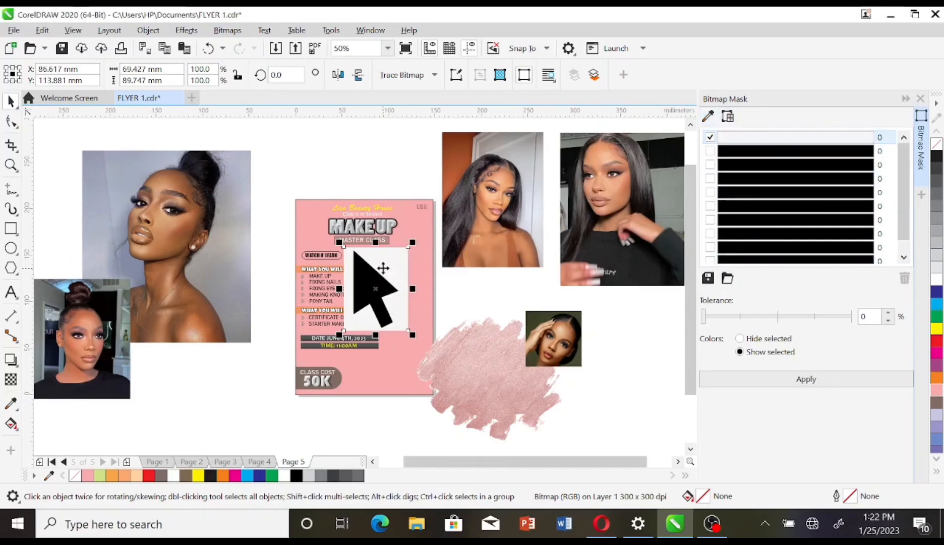
click(716, 316)
click(757, 385)
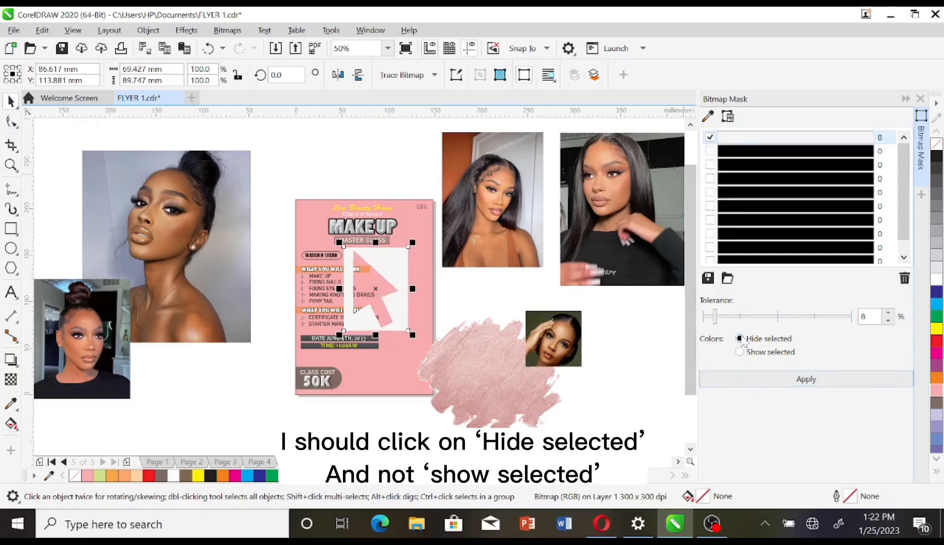
click(759, 383)
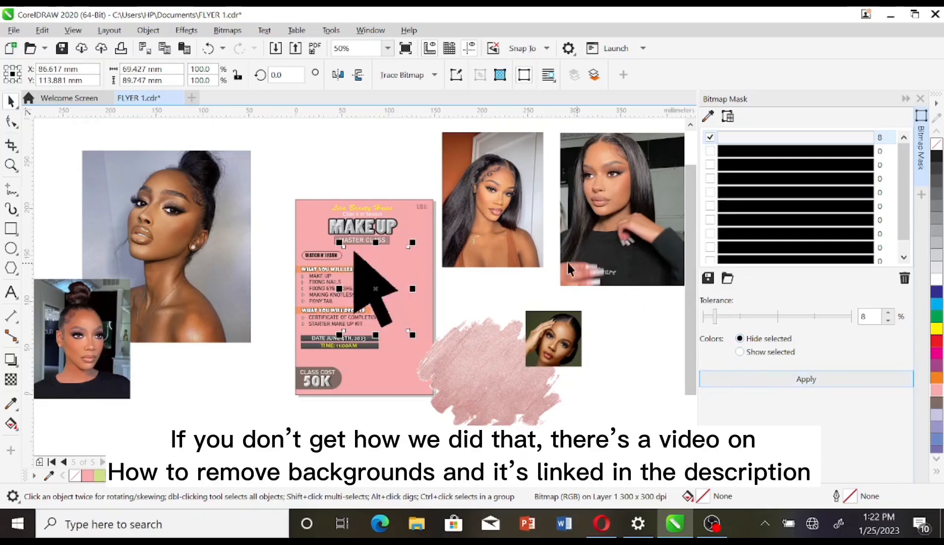
drag(715, 316, 706, 316)
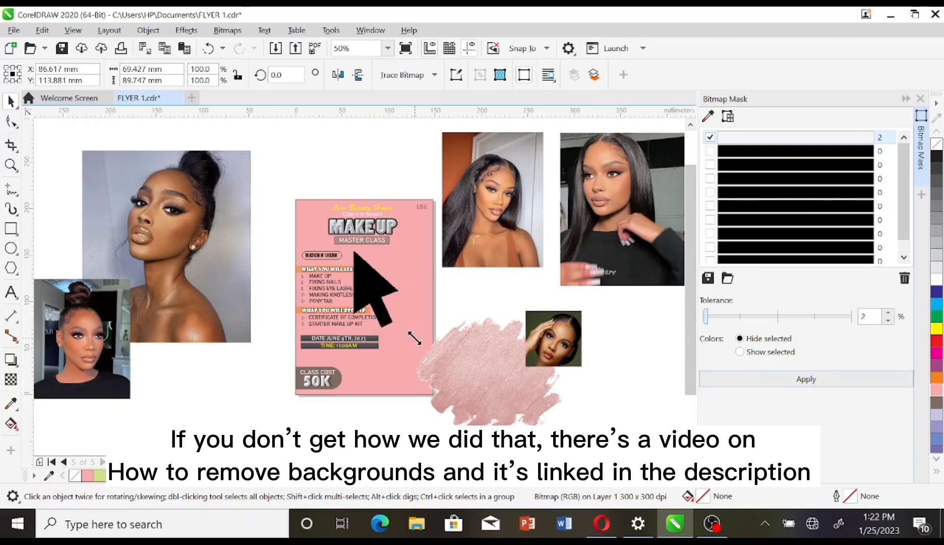
Step: Scale the arrow down and set it just beside the WATCH N' LEARN badge
drag(415, 338, 383, 305)
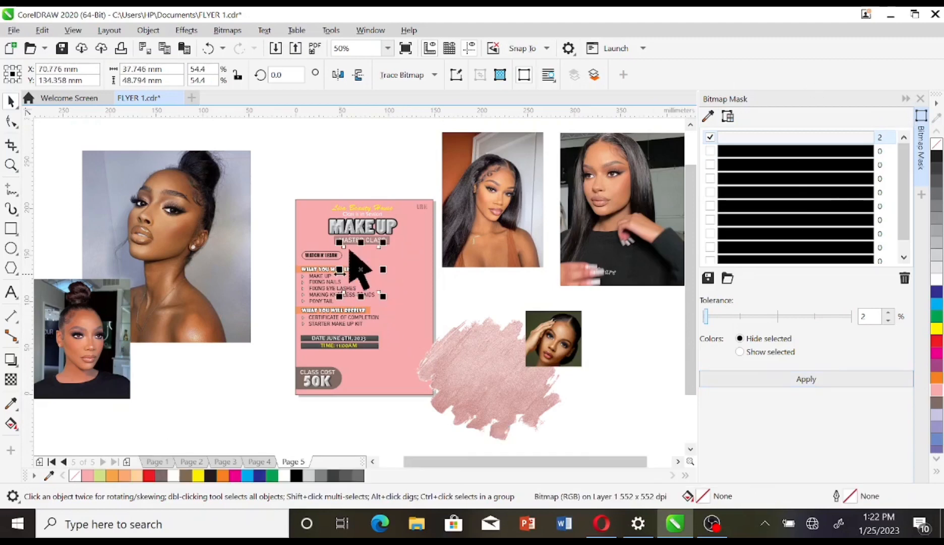
scroll(341, 272, up, 2)
scroll(341, 272, up, 2)
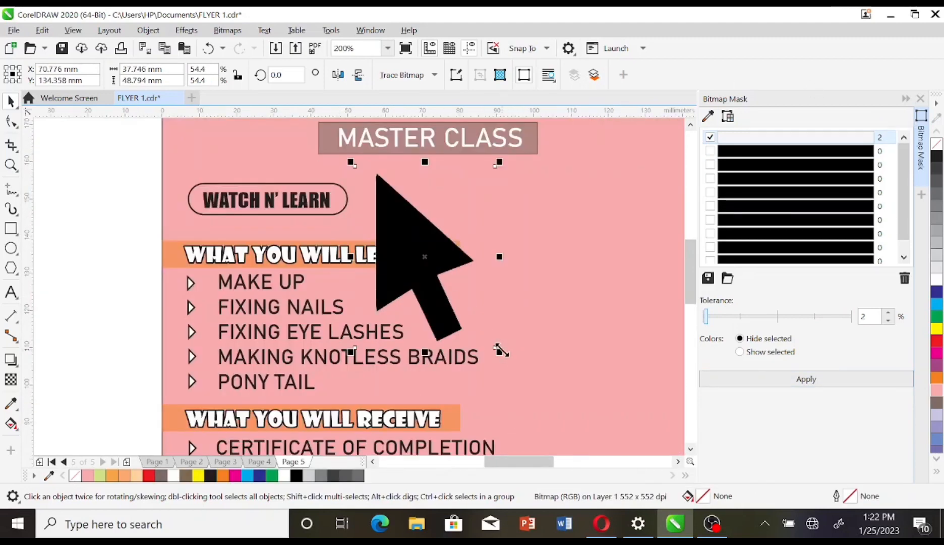
drag(501, 349, 353, 237)
click(343, 215)
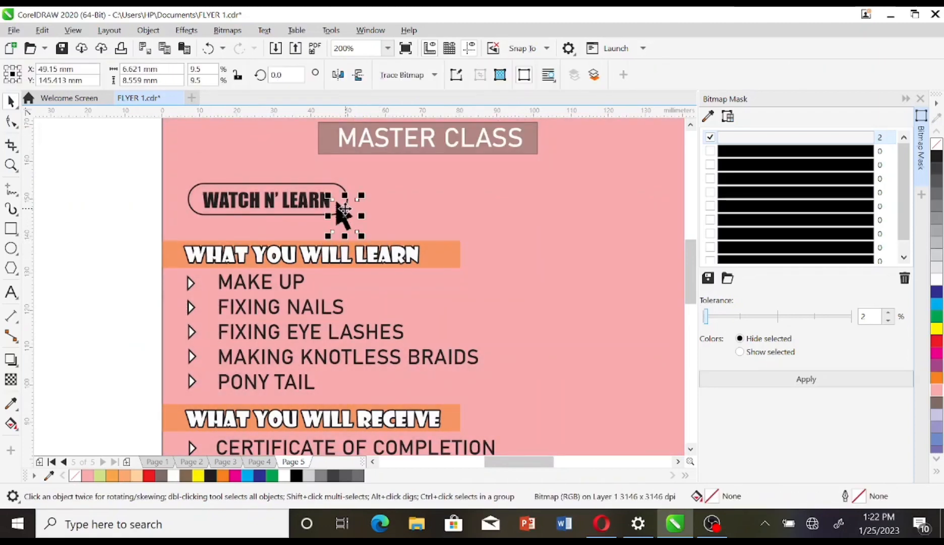
drag(343, 211, 341, 211)
click(117, 232)
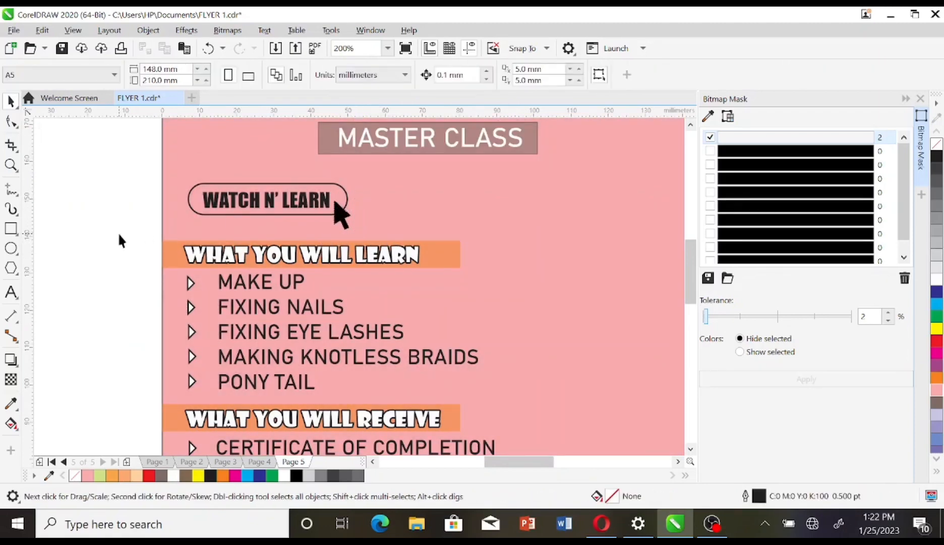
scroll(117, 231, down, 1)
Step: Draw a six-sided polygon beside the learning list
click(10, 268)
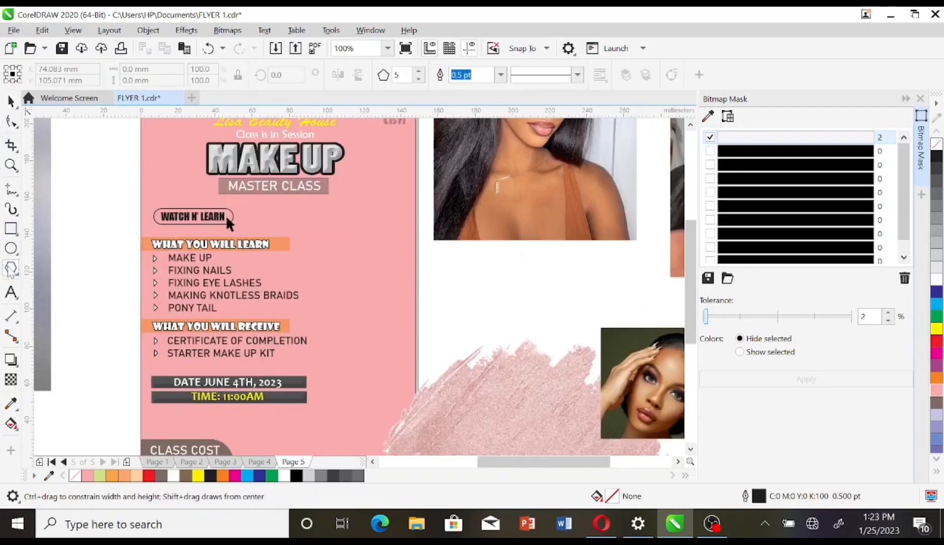
click(60, 273)
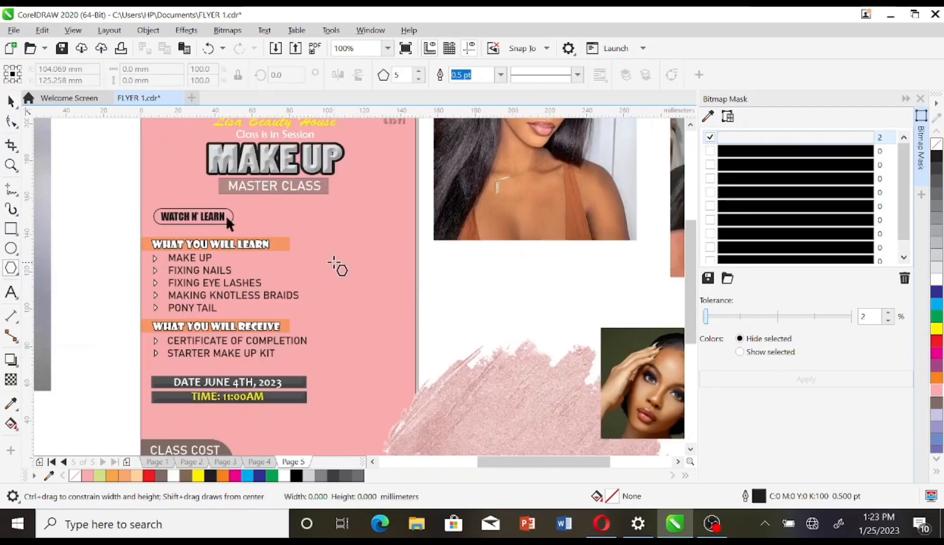
drag(334, 260, 426, 353)
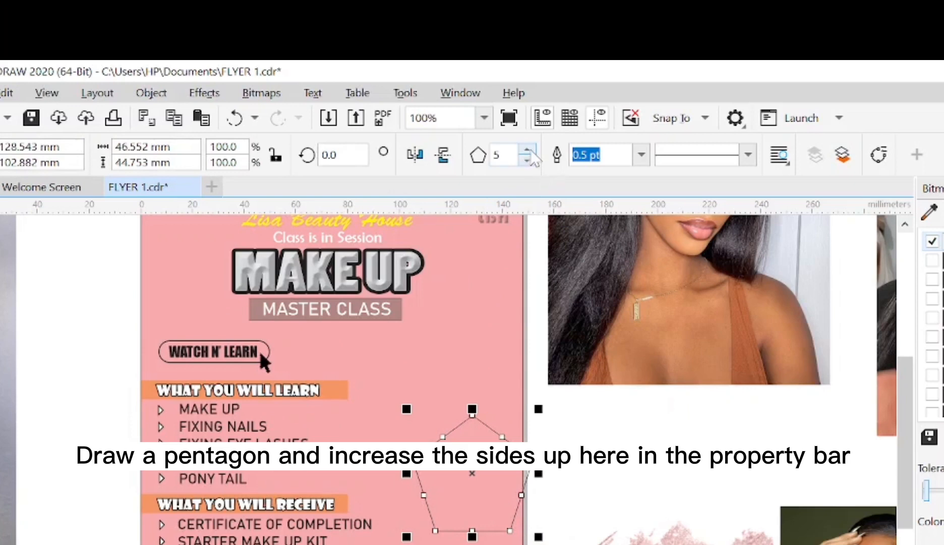
click(527, 150)
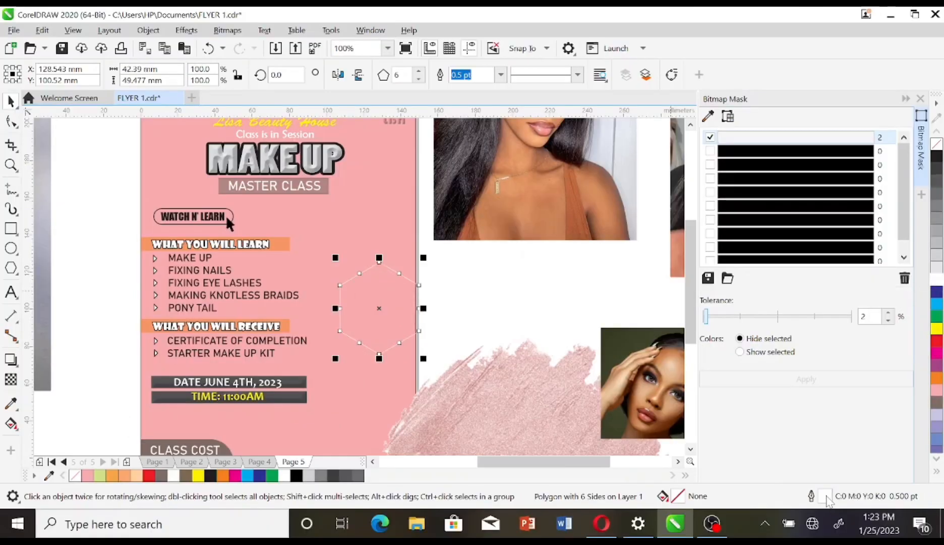
Step: Give the hexagon a 3.0 pt outline
double_click(826, 496)
click(383, 213)
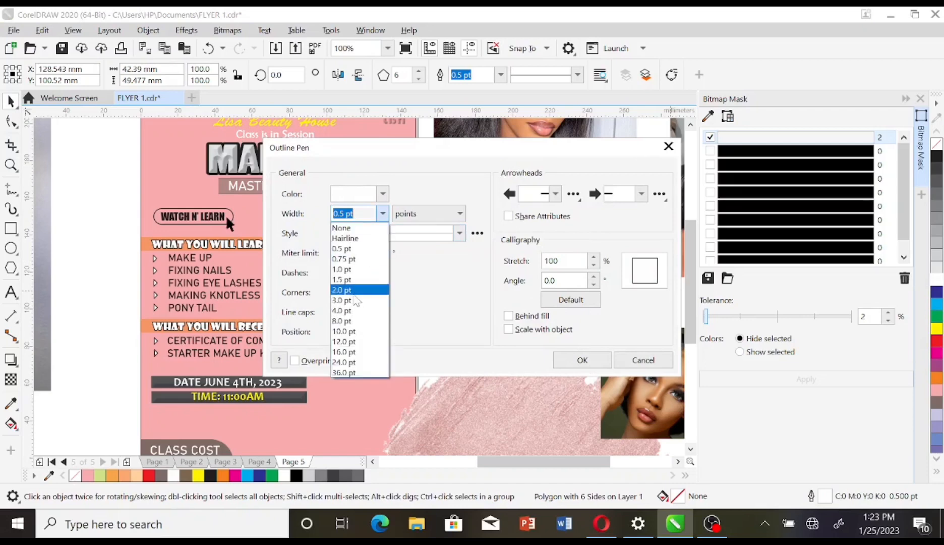
click(354, 291)
drag(440, 152, 570, 173)
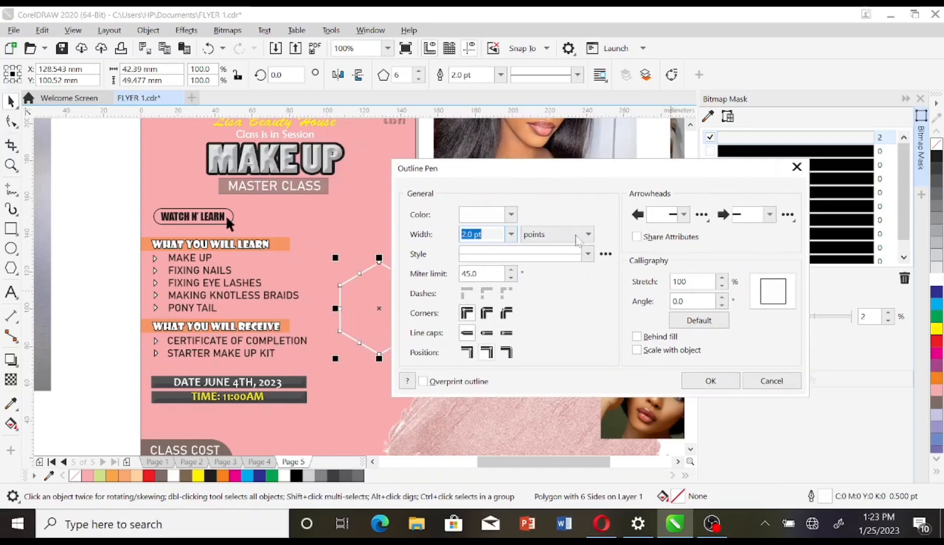
click(711, 379)
double_click(811, 496)
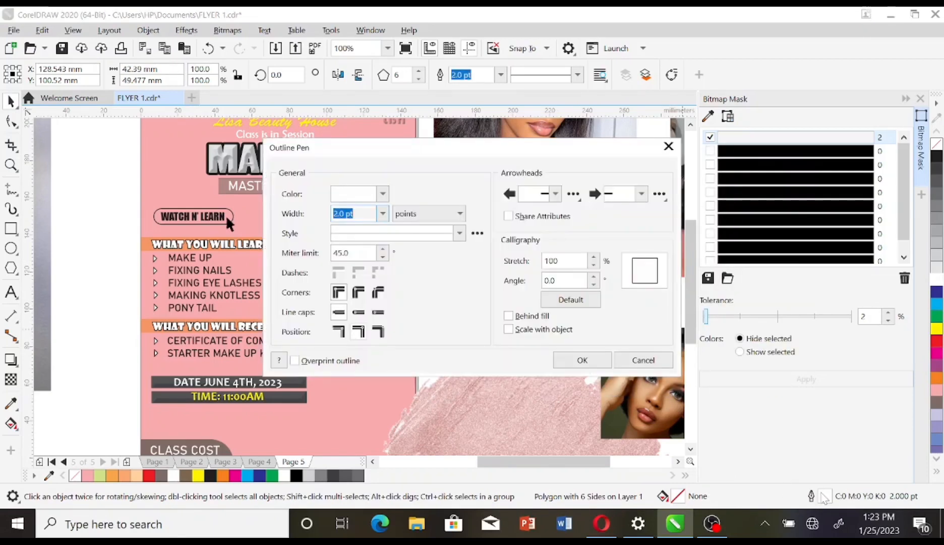
click(383, 213)
click(356, 300)
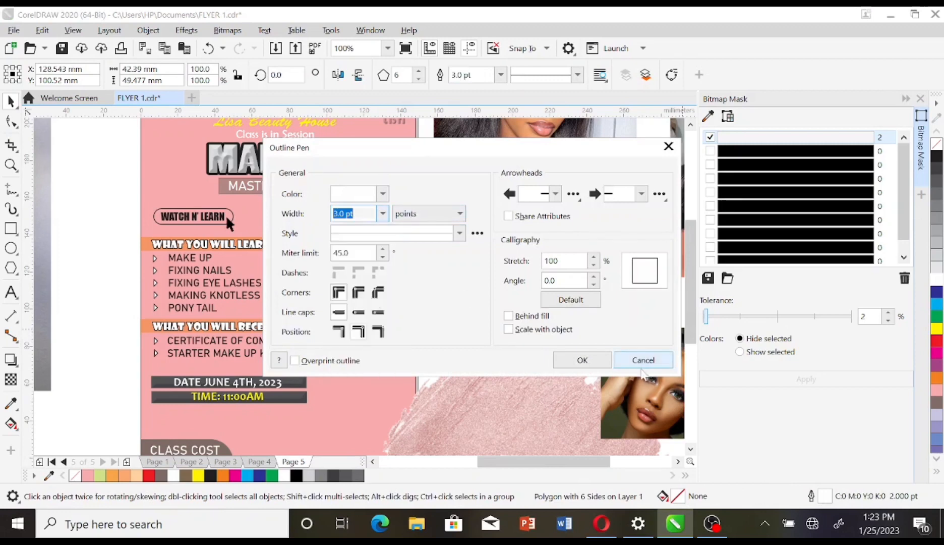
key(Return)
Step: Shrink the hexagon to about 82%, shift it up-left, and rotate it 90 degrees
click(391, 274)
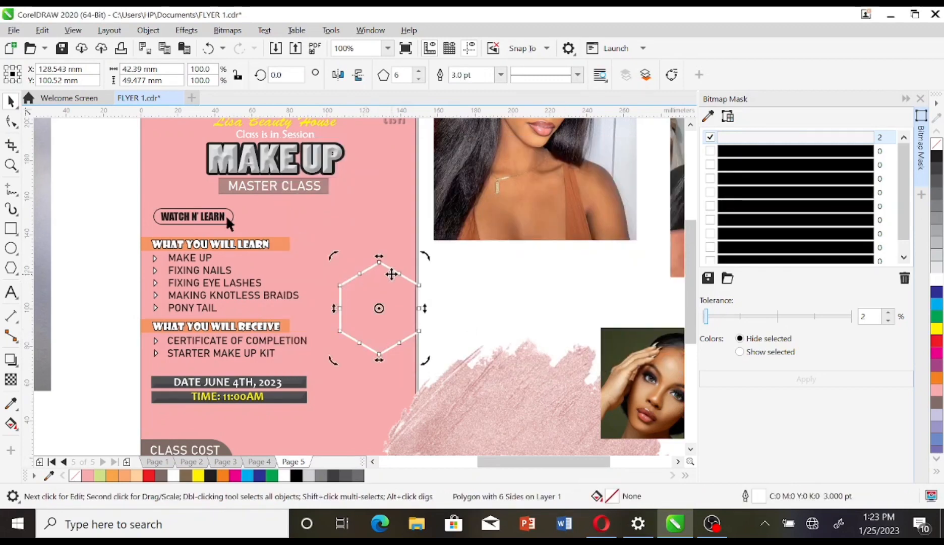
drag(421, 266, 410, 265)
drag(372, 316, 366, 287)
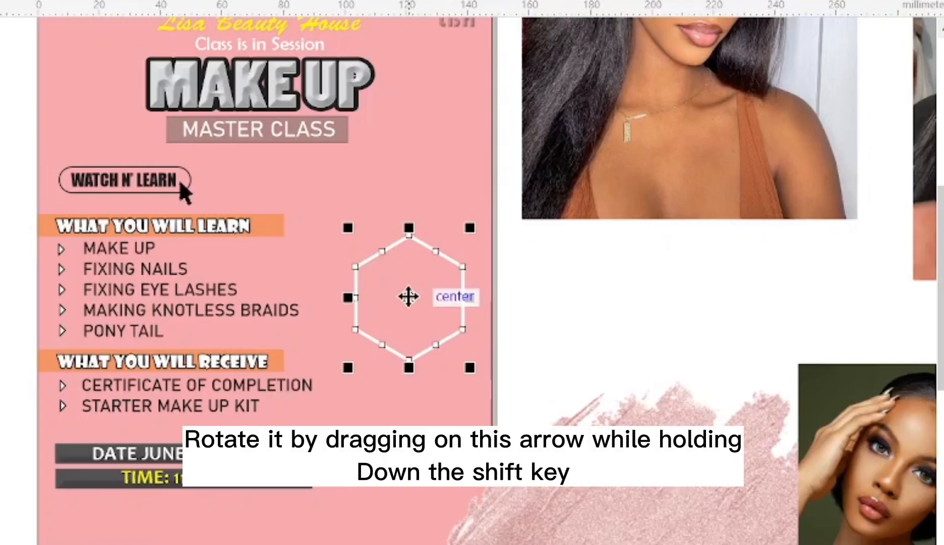
click(408, 297)
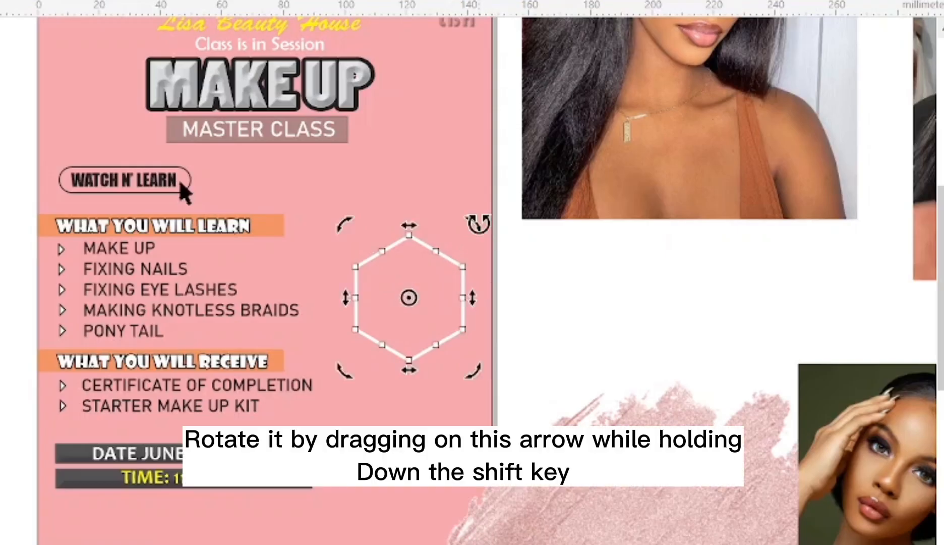
drag(477, 222, 509, 392)
click(572, 299)
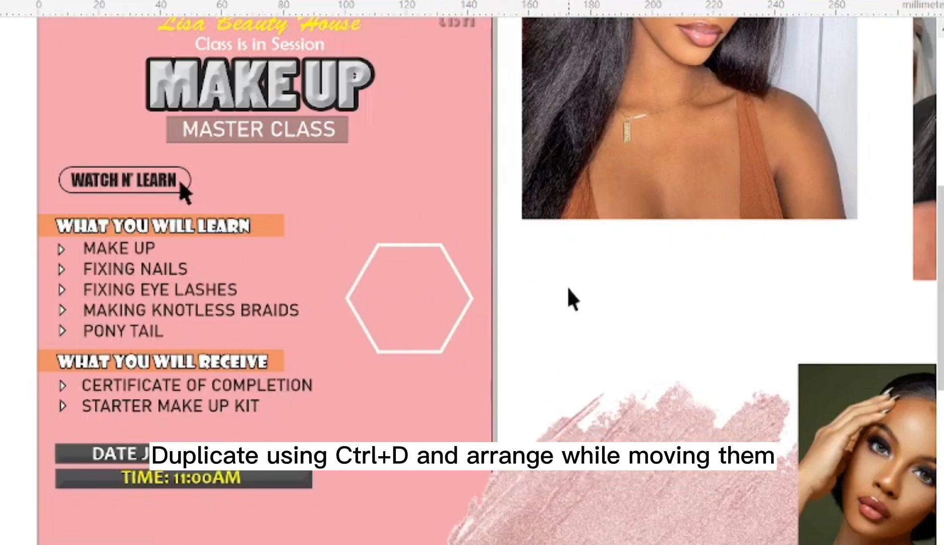
Step: Duplicate the hexagon with Ctrl+D and place the copy directly below the first
click(429, 299)
key(ctrl+d)
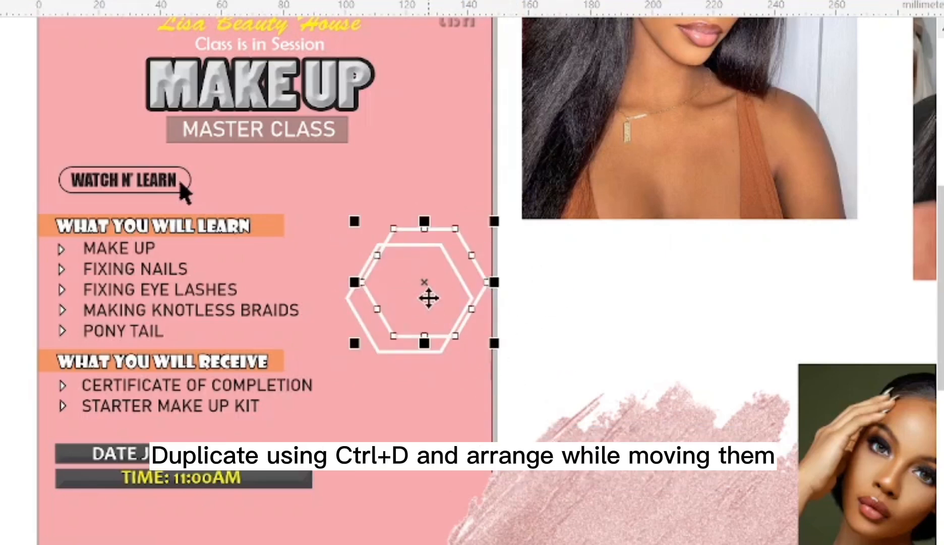
drag(429, 298, 404, 418)
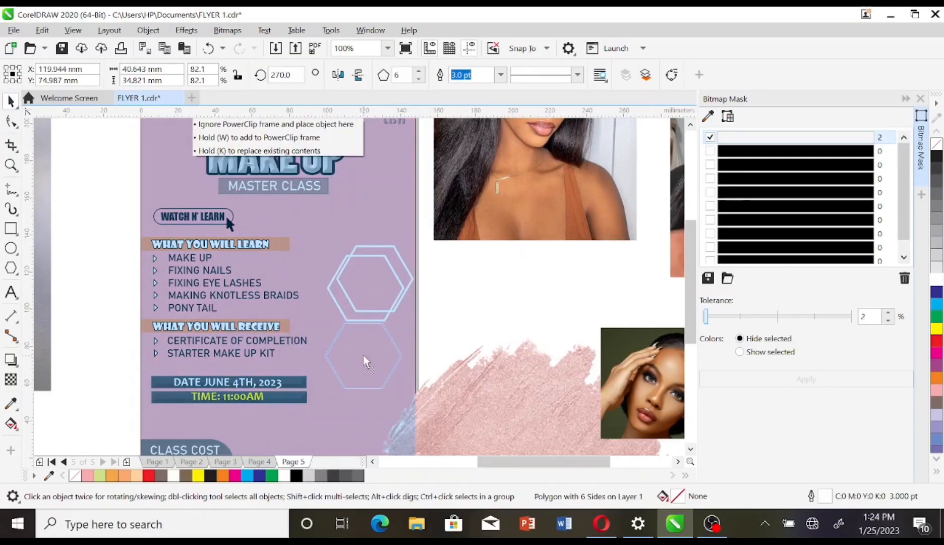
drag(365, 356, 364, 355)
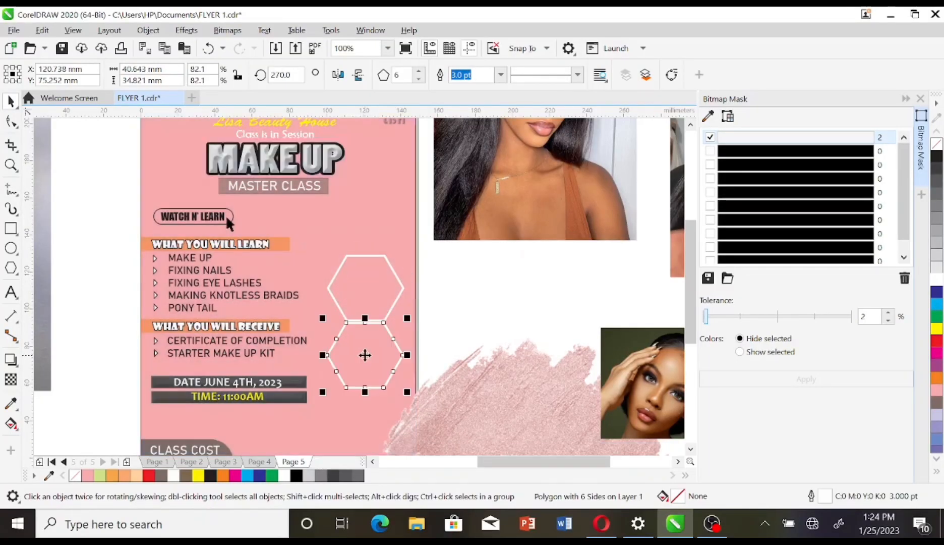
click(476, 295)
Step: Duplicate the lower hexagon and move the copy up-right to extend the honeycomb
click(389, 334)
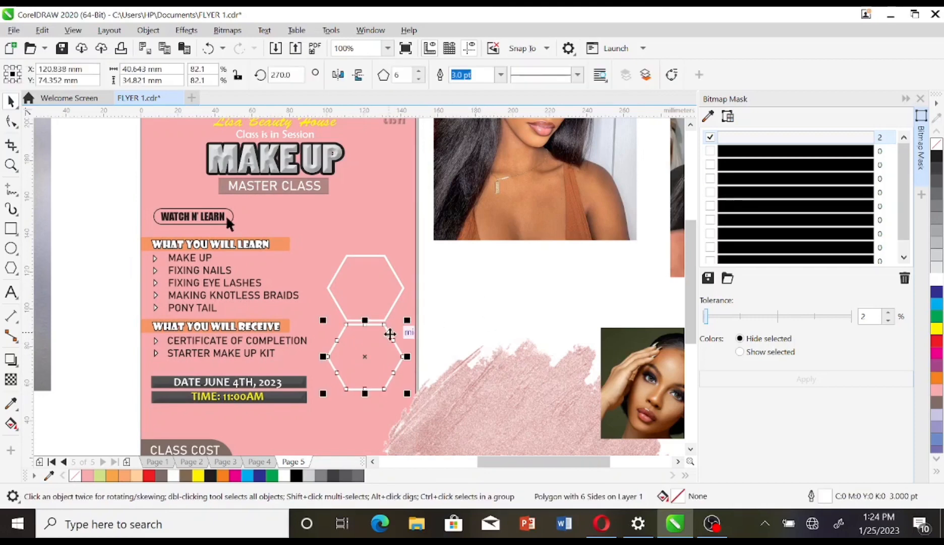
key(ctrl+d)
drag(375, 347, 426, 389)
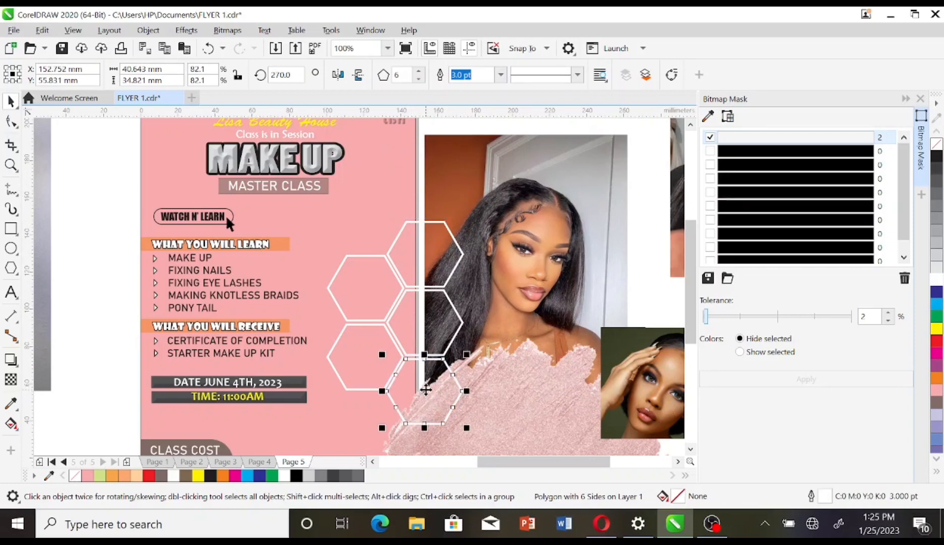
key(Up)
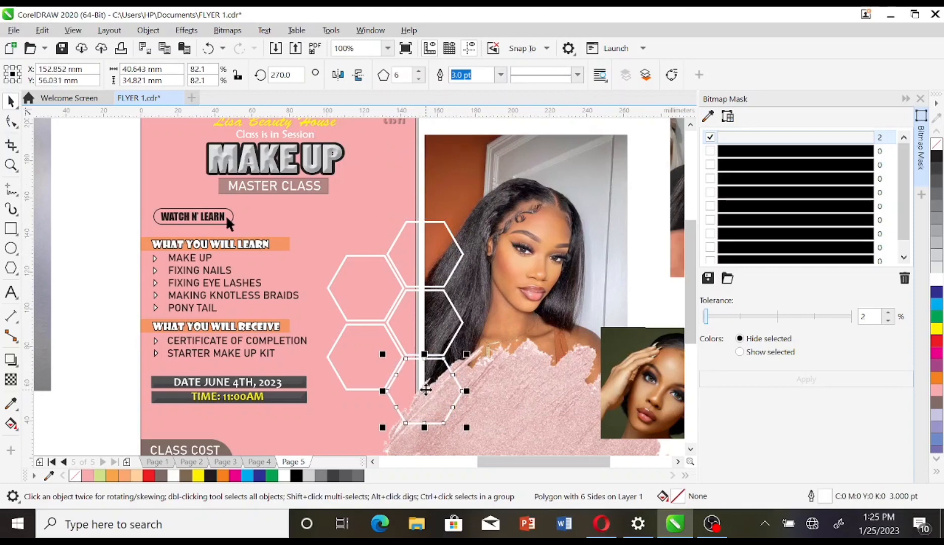
drag(426, 390, 483, 287)
click(116, 205)
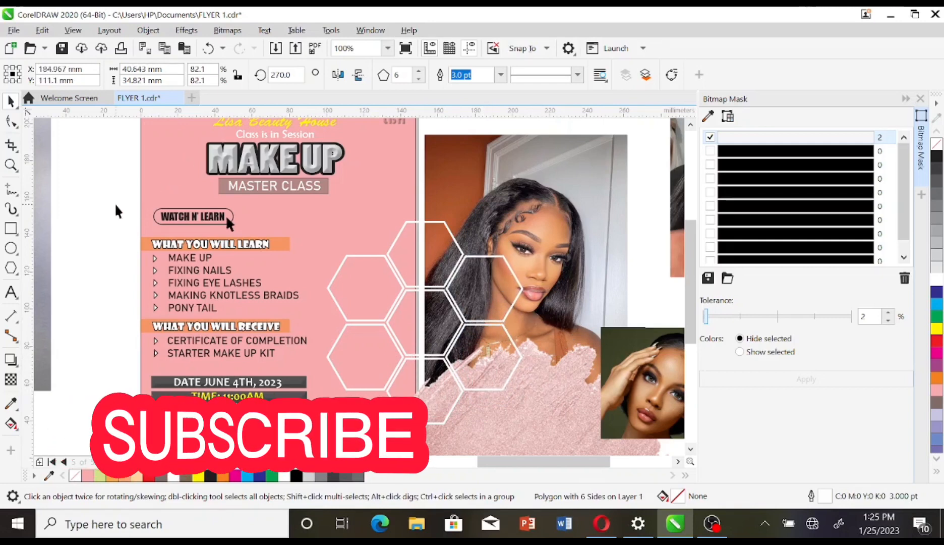
click(559, 208)
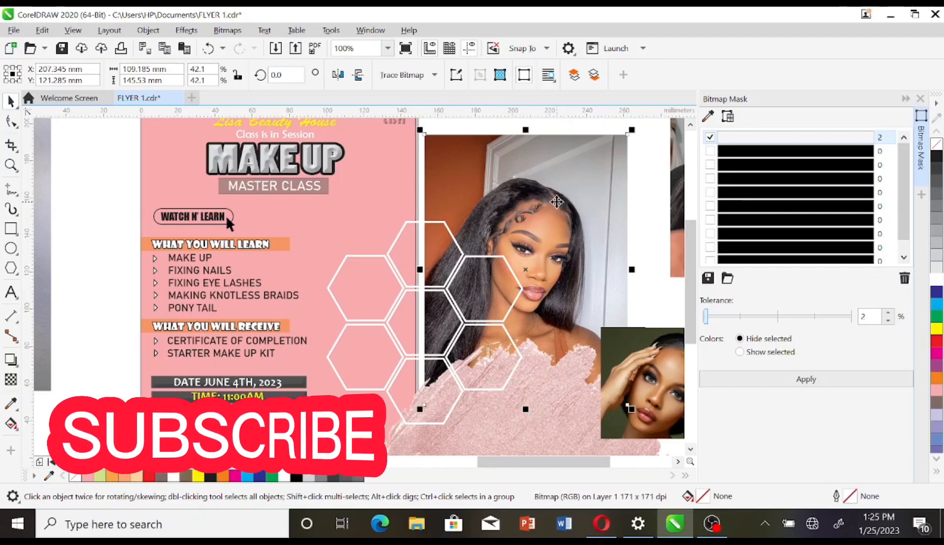
Step: PowerClip the small portrait into the upper-left hexagon and the large portrait into the top one
click(640, 362)
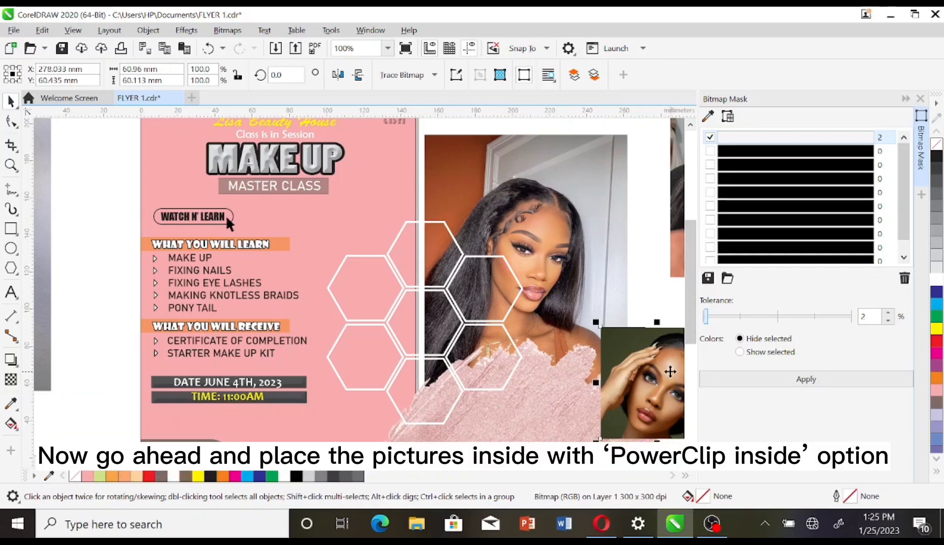
drag(641, 362, 377, 282)
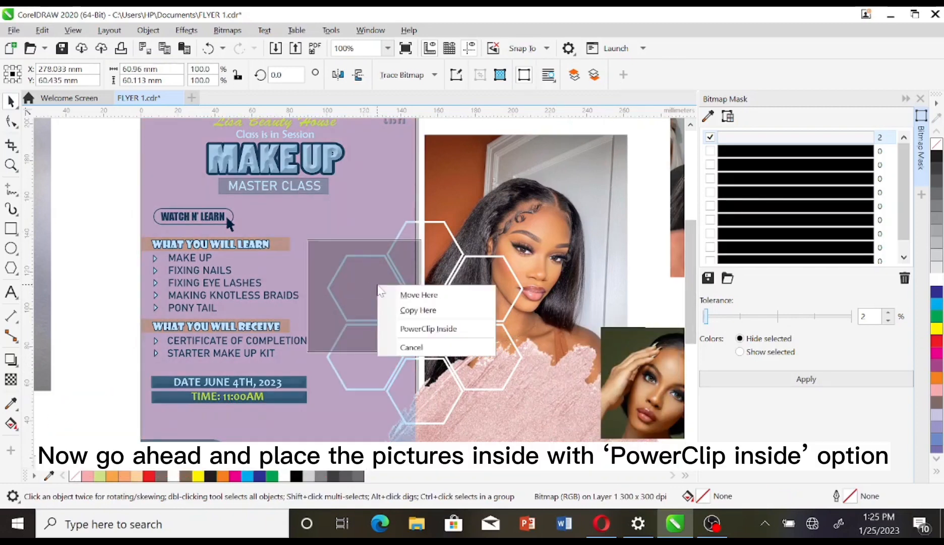
click(428, 331)
click(920, 99)
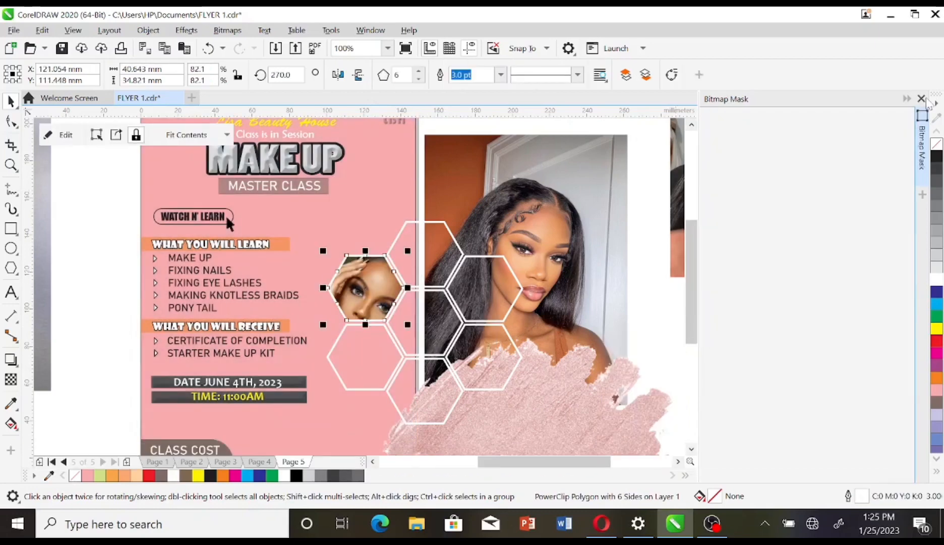
click(693, 242)
drag(694, 242, 560, 257)
click(596, 295)
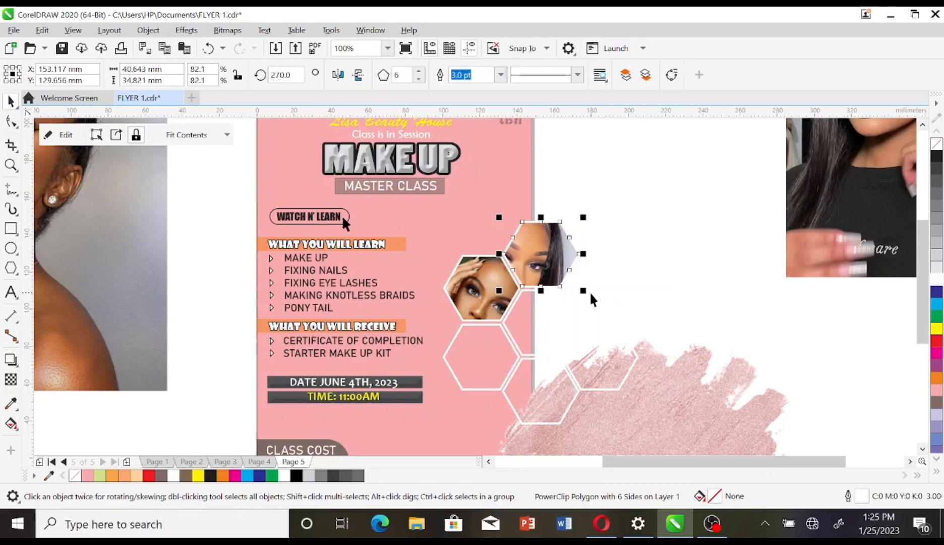
Step: PowerClip the top-right photo into a lower hexagon and the left photo into the middle hexagon
click(863, 222)
drag(862, 221, 553, 402)
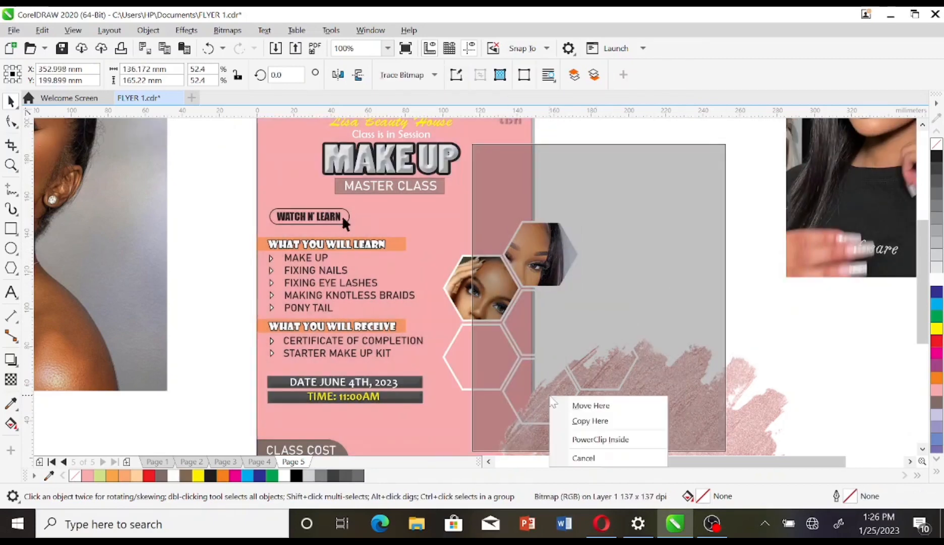
click(575, 440)
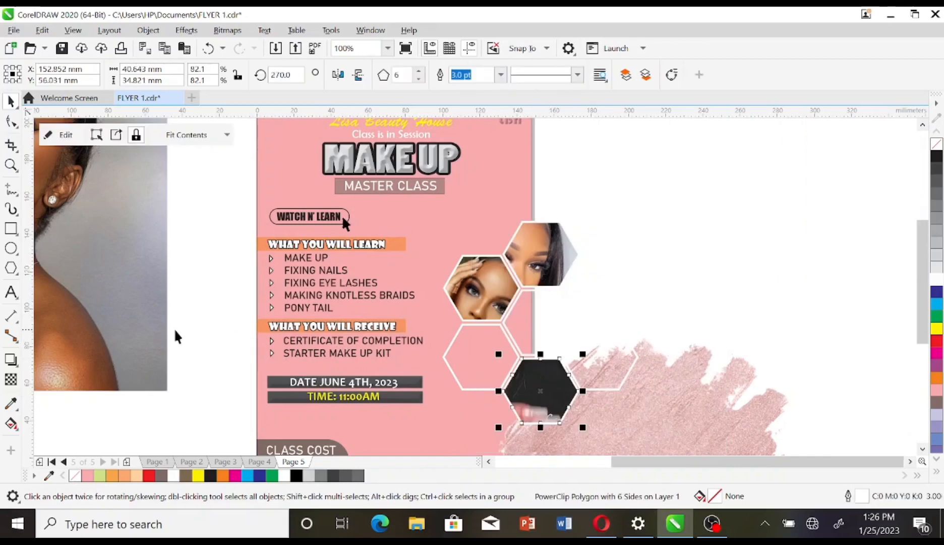
click(134, 322)
drag(134, 323, 482, 368)
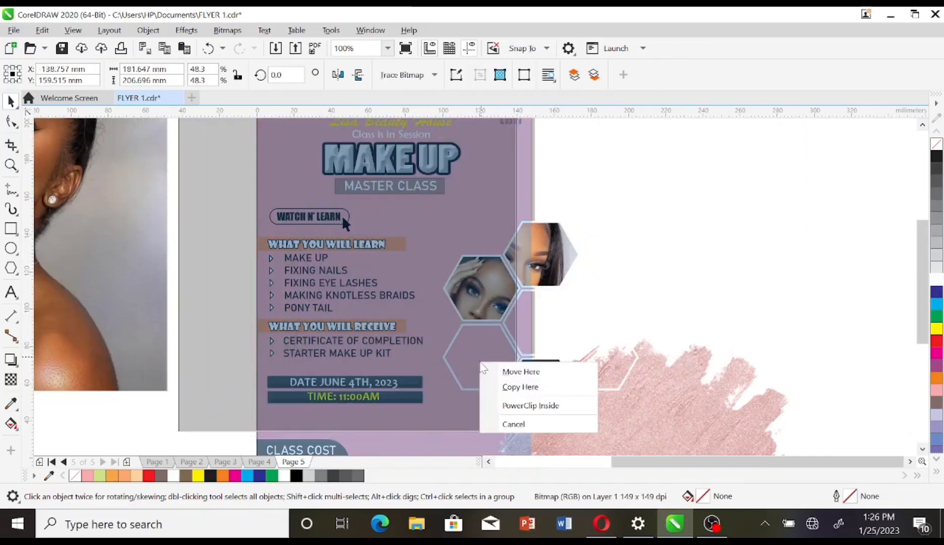
click(527, 405)
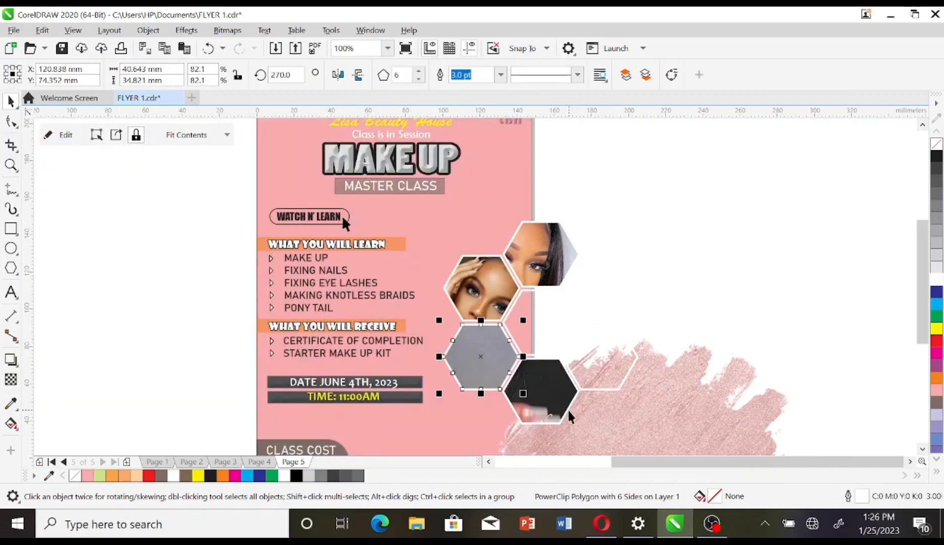
Step: Undo a mistaken clip, then PowerClip a duplicate of the left photo into the right hexagon
scroll(491, 266, down, 2)
click(186, 303)
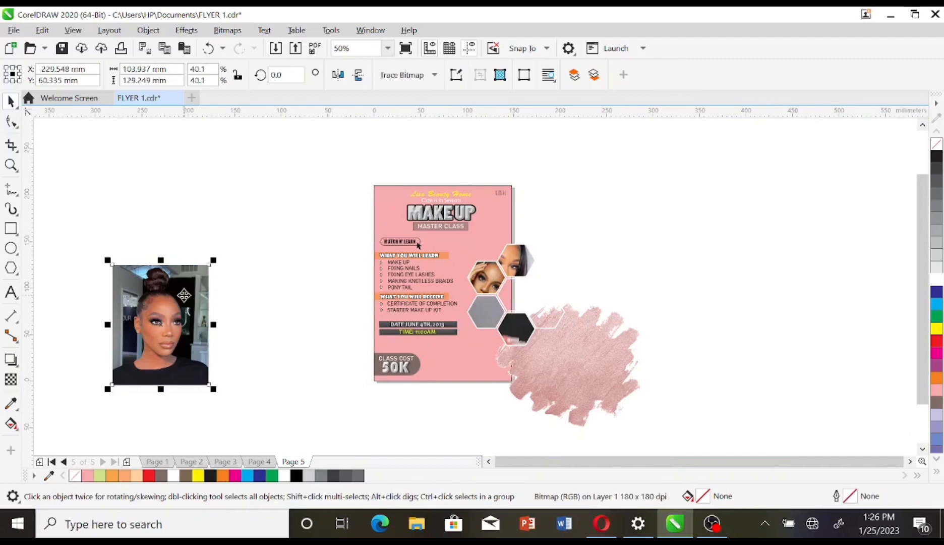
drag(186, 303, 514, 298)
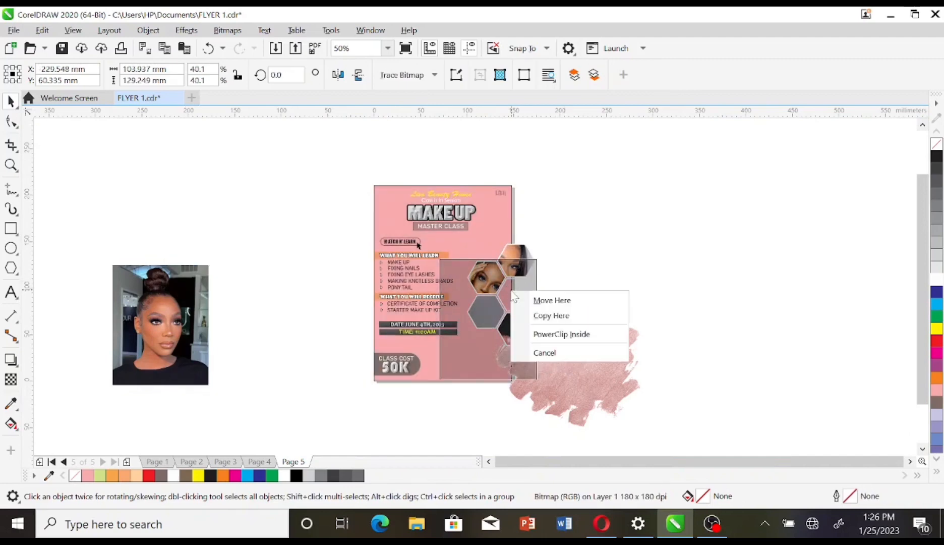
click(537, 330)
key(ctrl+z)
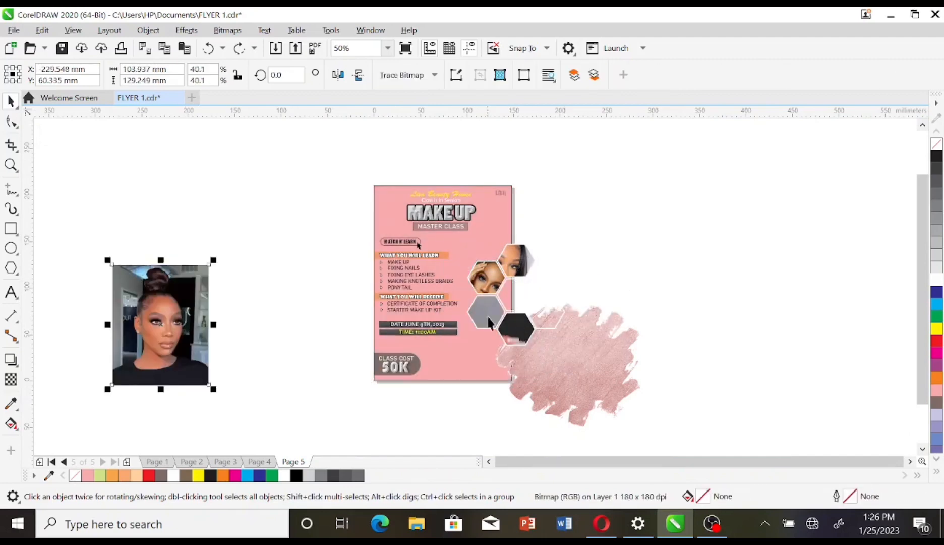
key(ctrl+d)
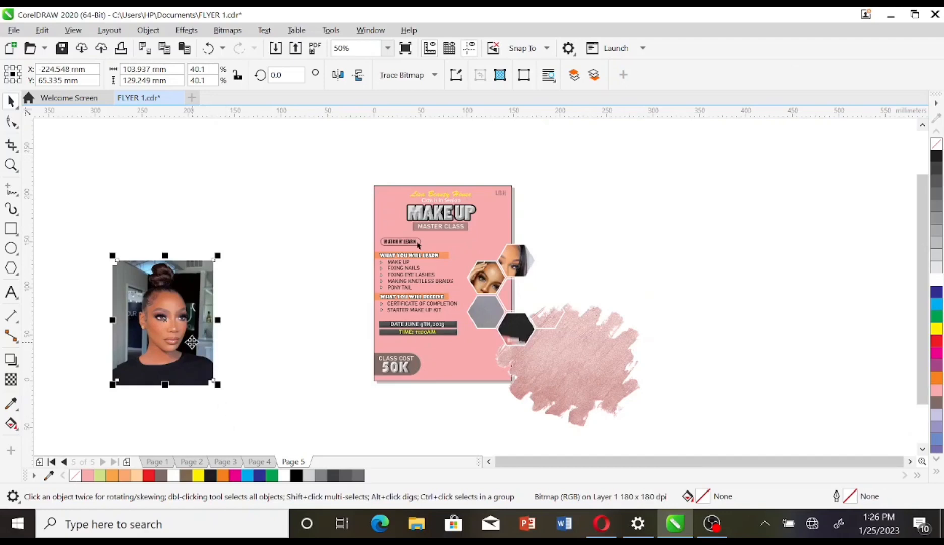
drag(191, 342, 550, 275)
click(588, 318)
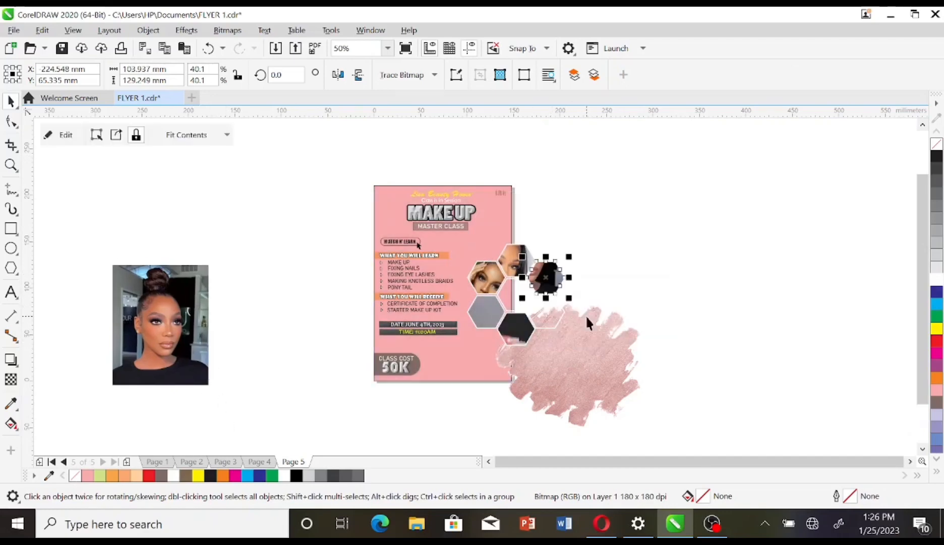
Step: Duplicate the left photo again and PowerClip the photos into the remaining hexagons, including the centre one
click(190, 300)
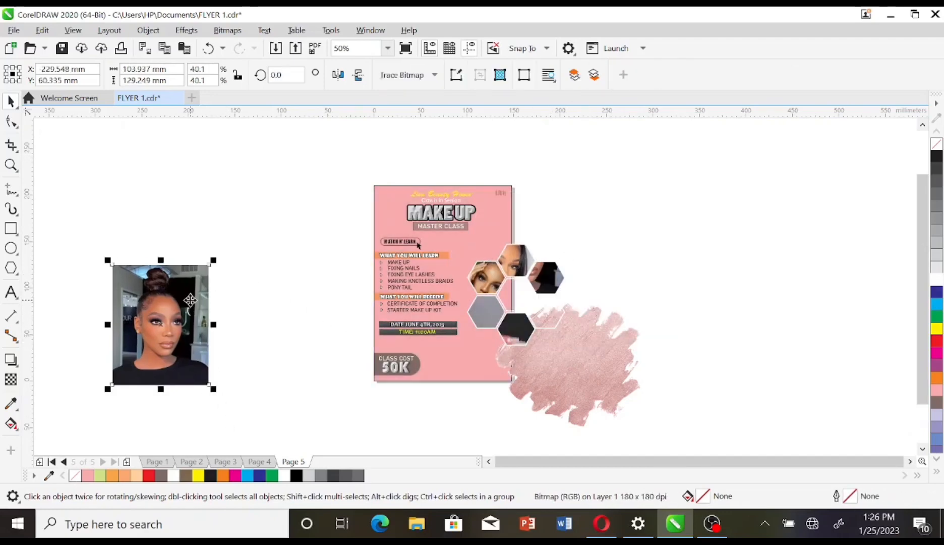
right_click(190, 300)
click(166, 299)
key(ctrl+d)
drag(166, 298, 544, 315)
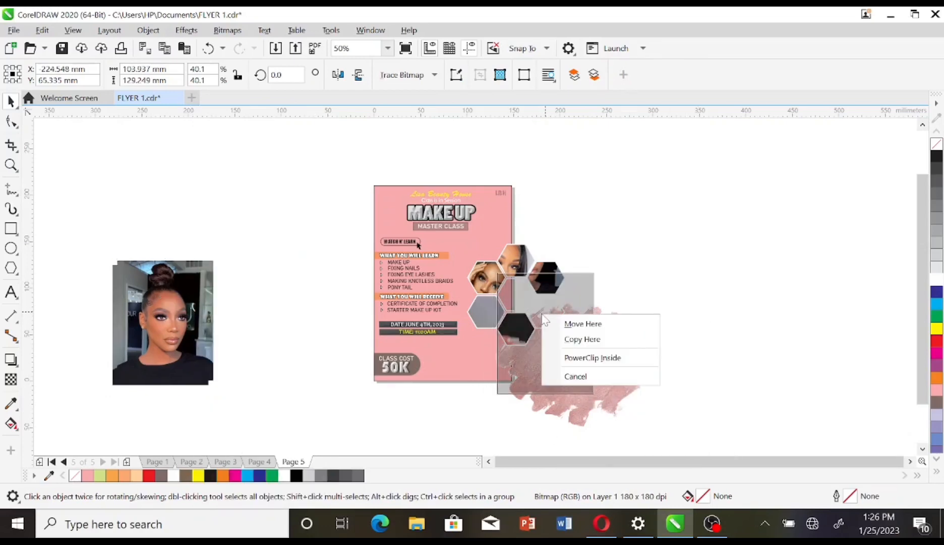
click(574, 359)
click(199, 324)
drag(199, 324, 544, 305)
click(547, 339)
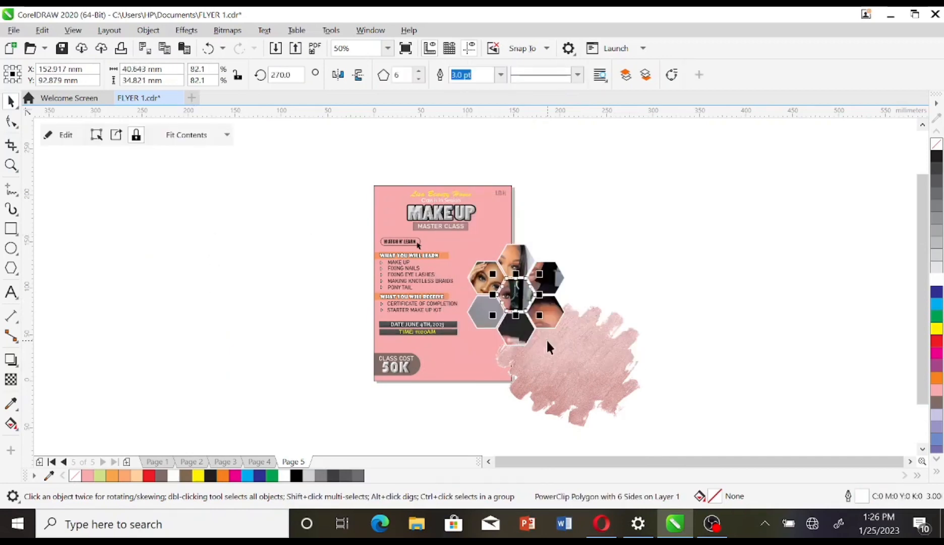
click(652, 200)
click(610, 368)
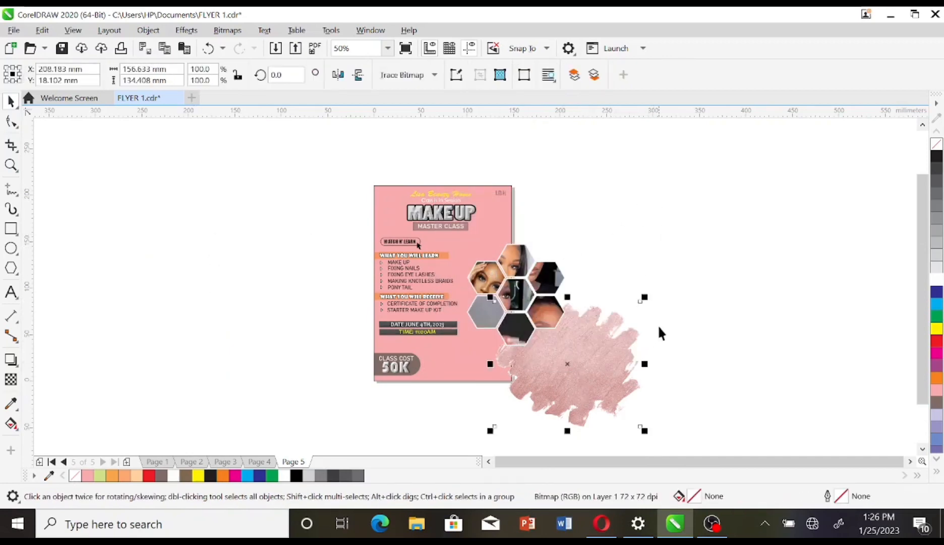
Step: Shrink the pink brush stroke into the flyer's top-right corner and give it uniform transparency
mouse_move(643, 294)
mouse_down()
mouse_move(543, 337)
mouse_move(530, 367)
mouse_up()
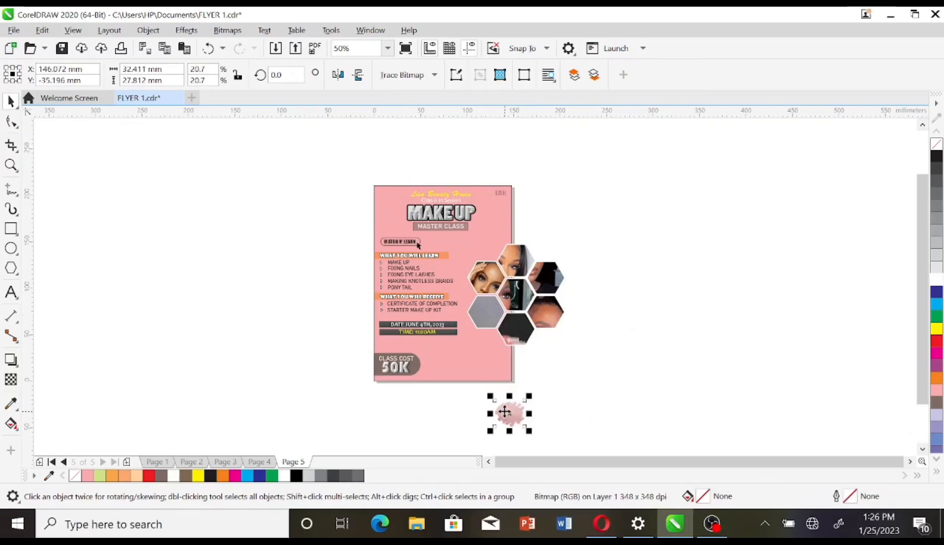
mouse_move(505, 411)
mouse_down()
mouse_move(497, 189)
mouse_move(603, 219)
mouse_move(491, 244)
mouse_up()
scroll(497, 189, up, 5)
click(11, 380)
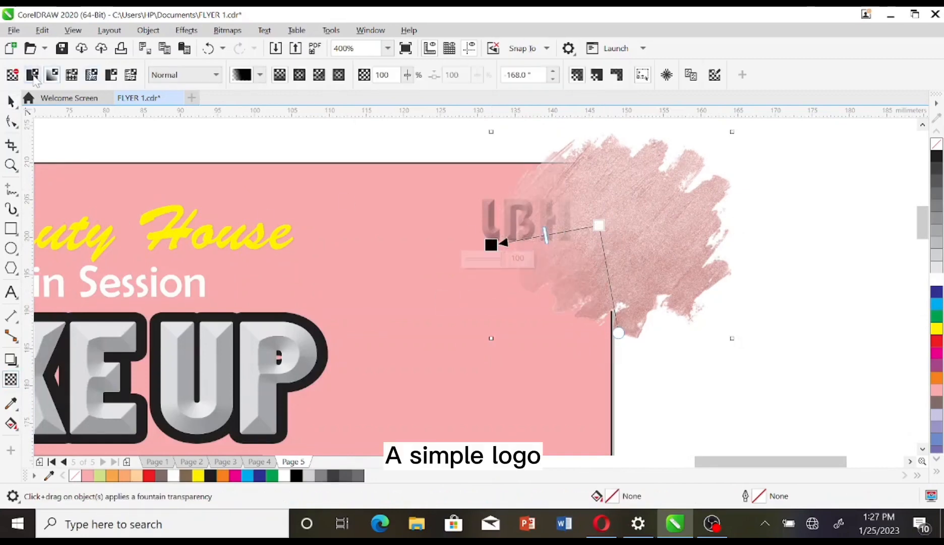
click(33, 76)
Step: Scale the brush stroke to about half size and nudge it onto the LBH lettering
click(13, 102)
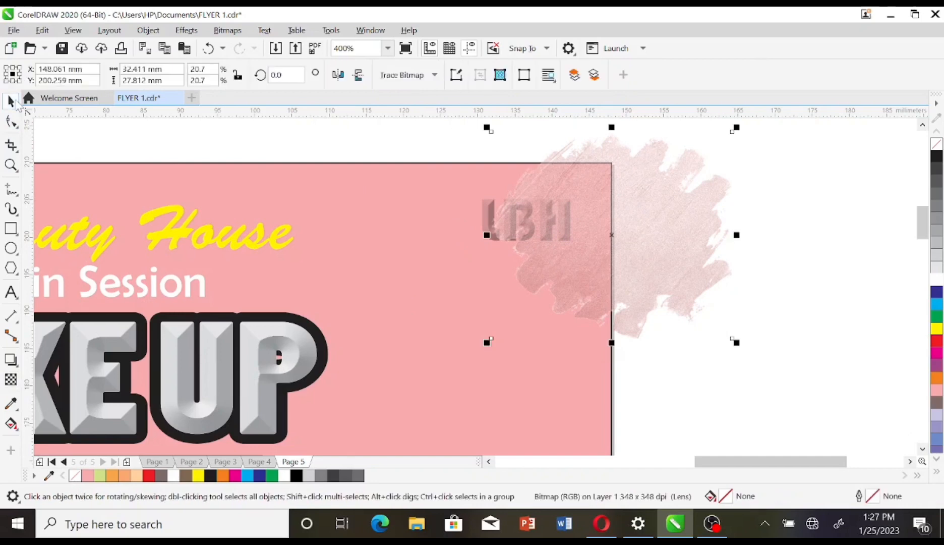
drag(737, 344, 625, 262)
drag(563, 172, 532, 207)
key(Down)
key(Down)
key(Down)
key(Down)
key(Down)
key(Down)
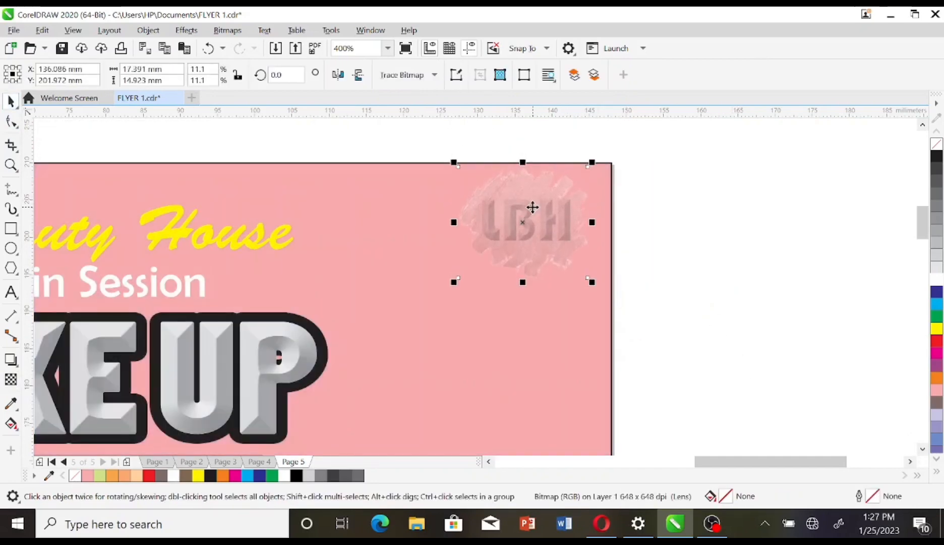
click(697, 230)
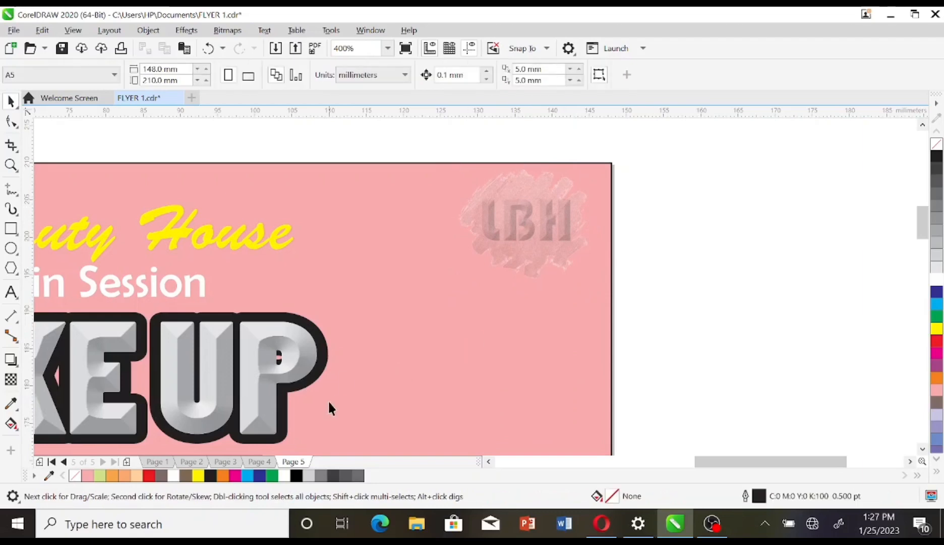
Step: Shrink and reposition the photo inside the left hexagon so the face is centred
scroll(646, 368, down, 2)
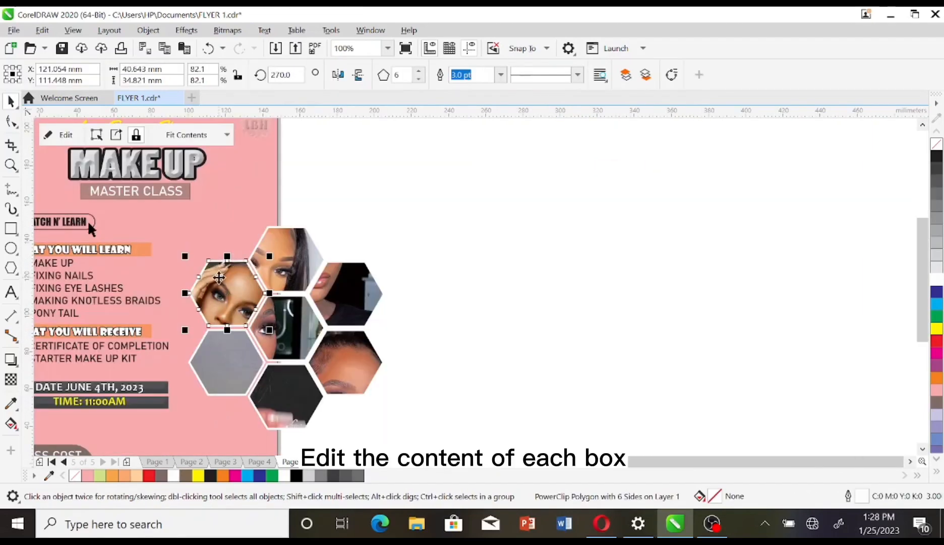
right_click(218, 278)
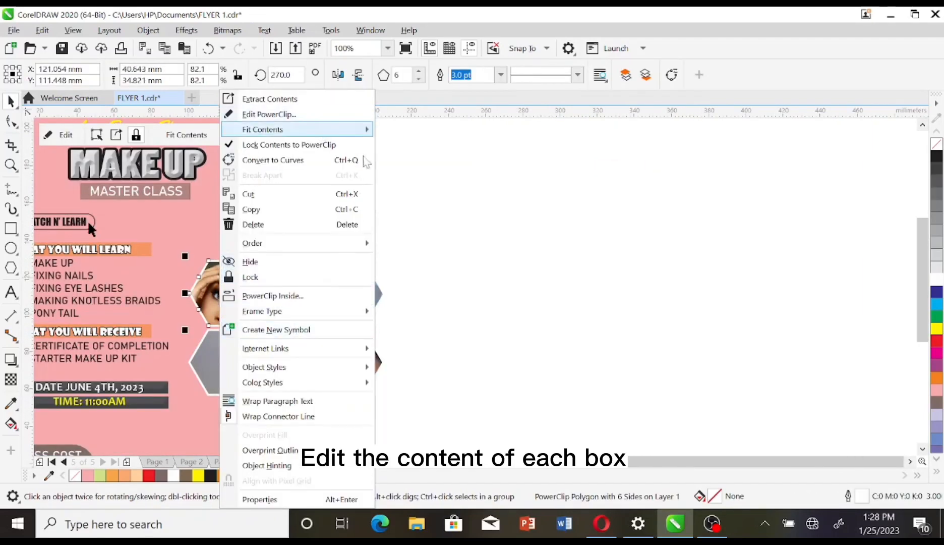
click(376, 212)
double_click(220, 299)
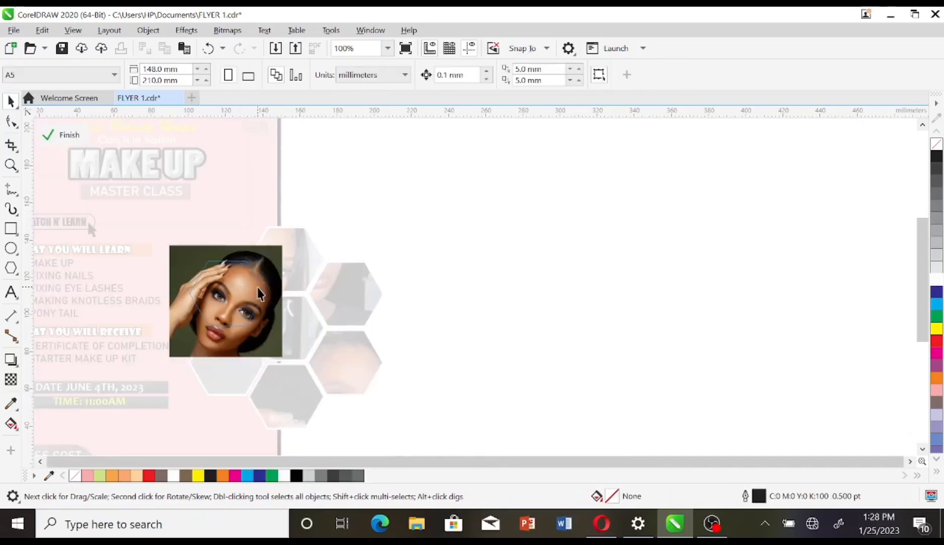
click(274, 276)
drag(286, 244, 255, 258)
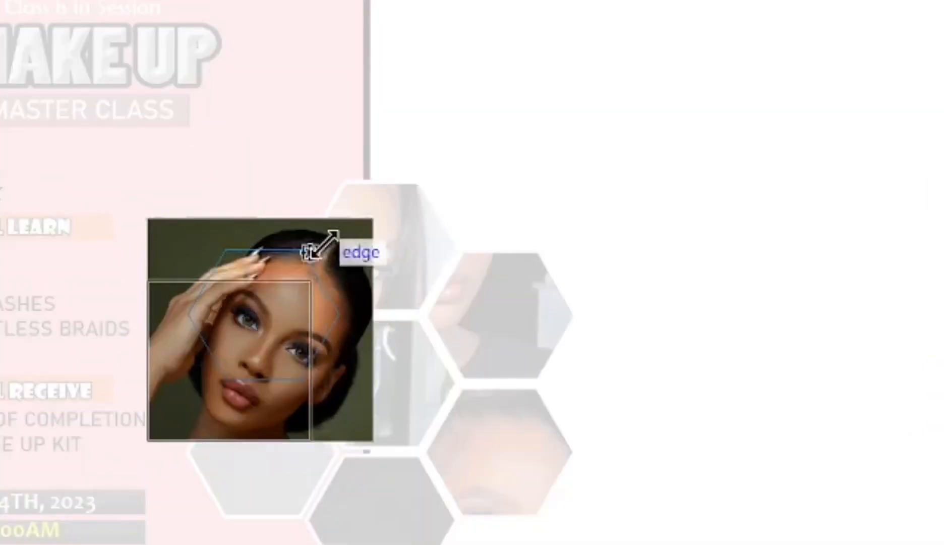
drag(316, 251, 315, 252)
drag(238, 322, 268, 285)
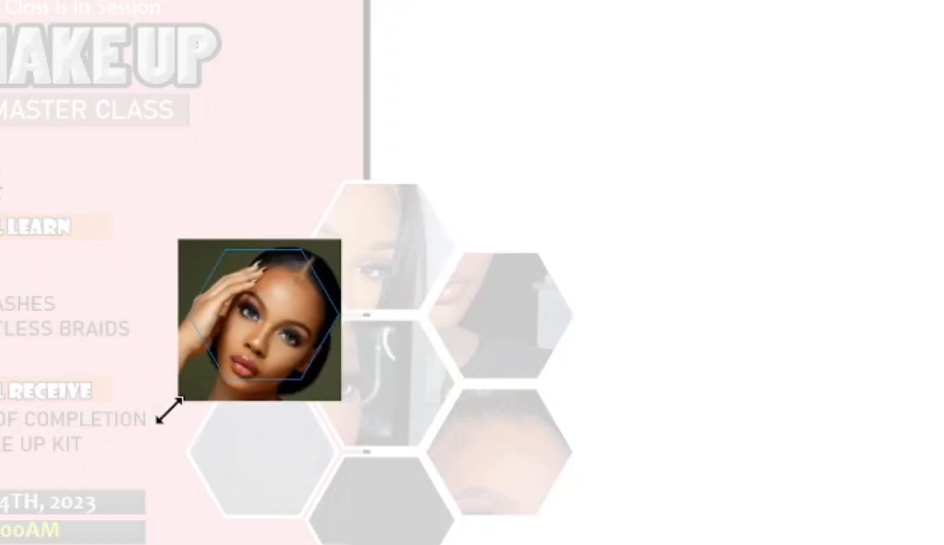
drag(167, 411, 176, 403)
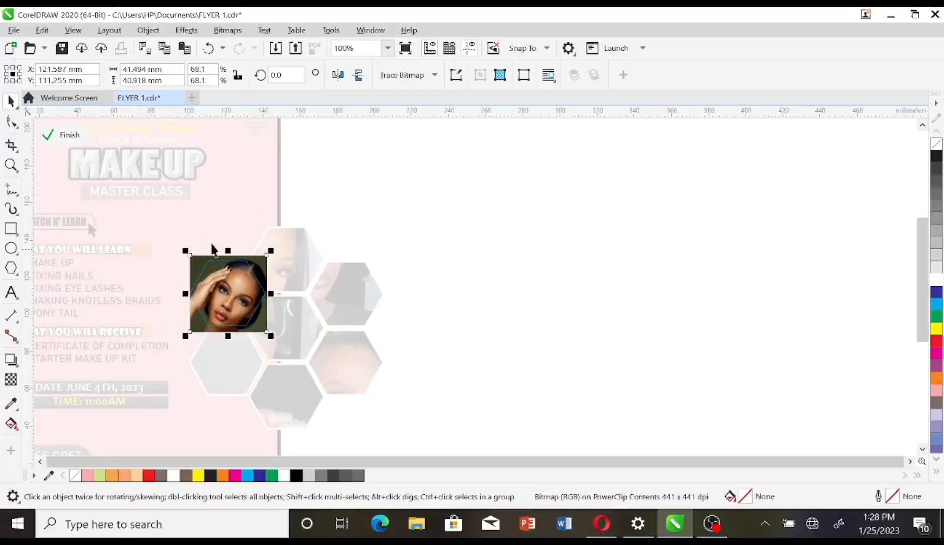
key(Left)
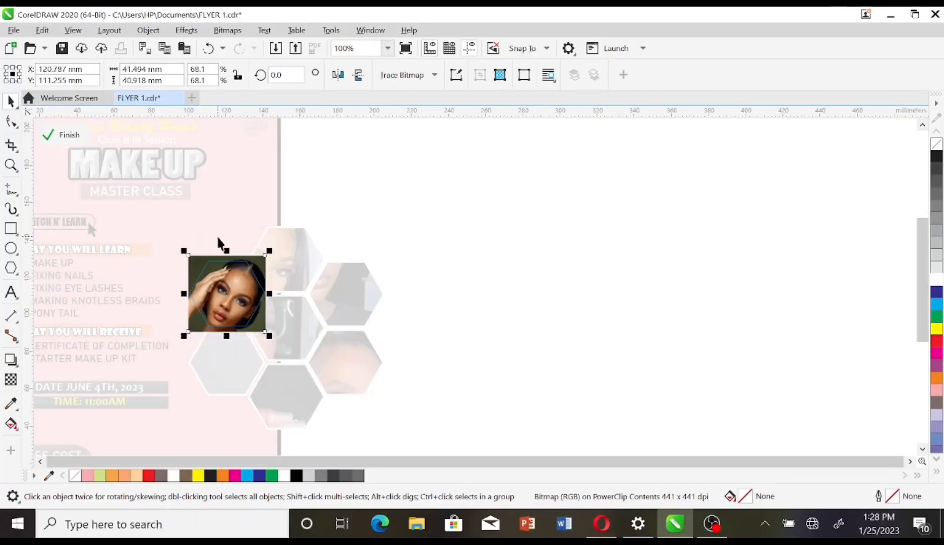
key(Up)
key(Up)
key(Up)
key(Up)
key(Up)
key(Up)
key(Up)
key(Up)
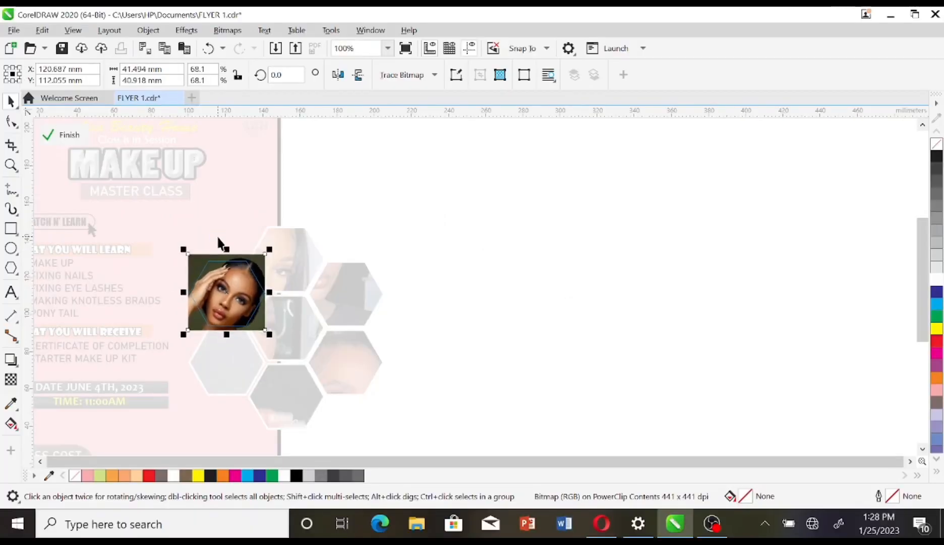
key(Left)
key(Left)
key(Left)
key(Left)
key(Right)
key(Right)
key(Right)
key(Right)
key(Right)
key(Right)
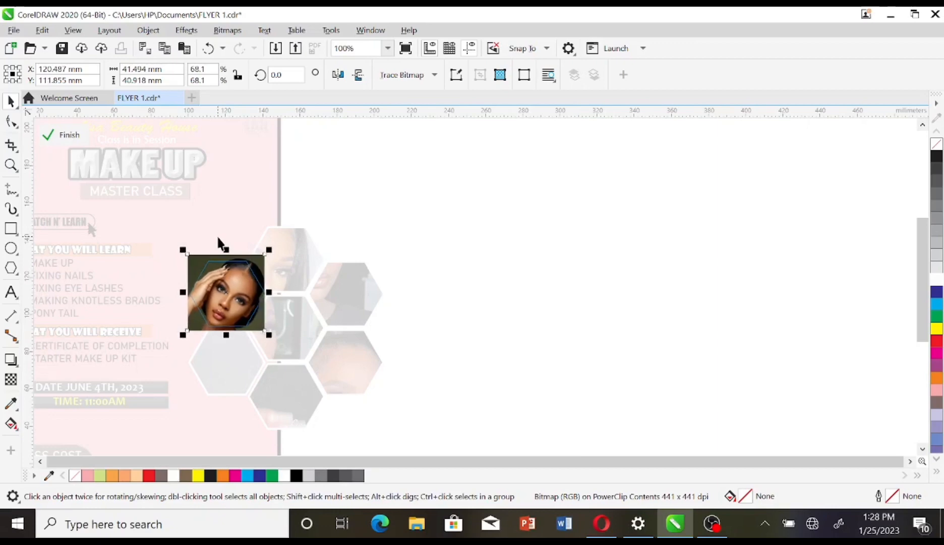
key(Down)
key(Down)
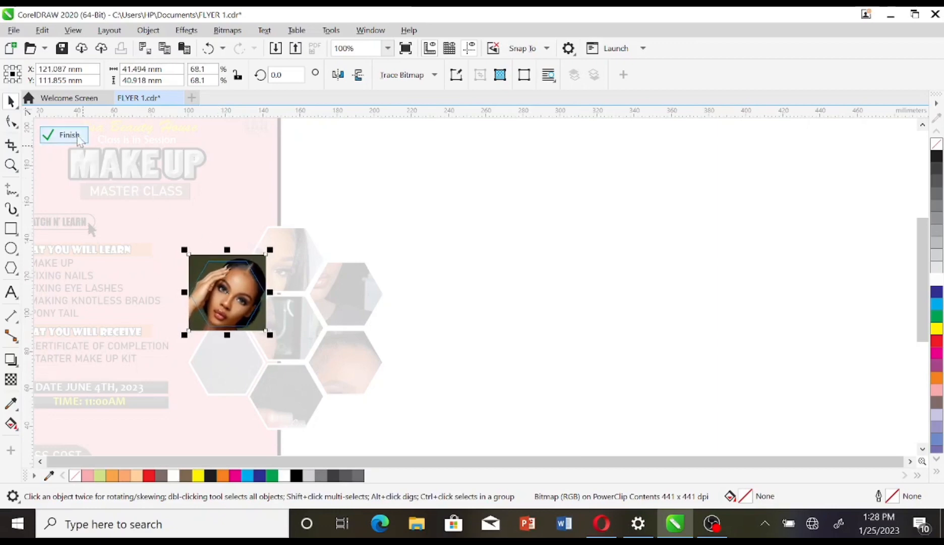
click(79, 138)
Step: Scale and centre the photo inside the top hexagon to fill the frame
click(442, 234)
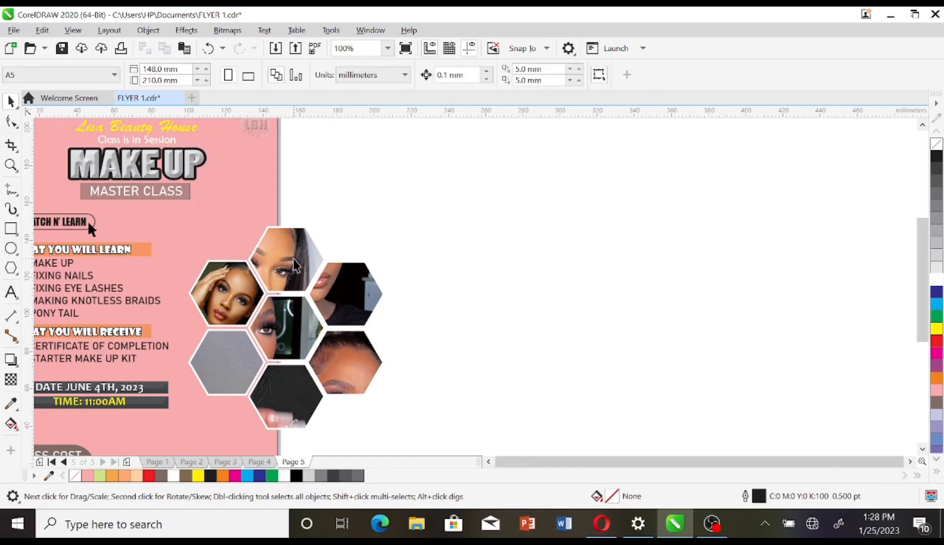
double_click(294, 265)
click(294, 265)
drag(149, 418, 257, 282)
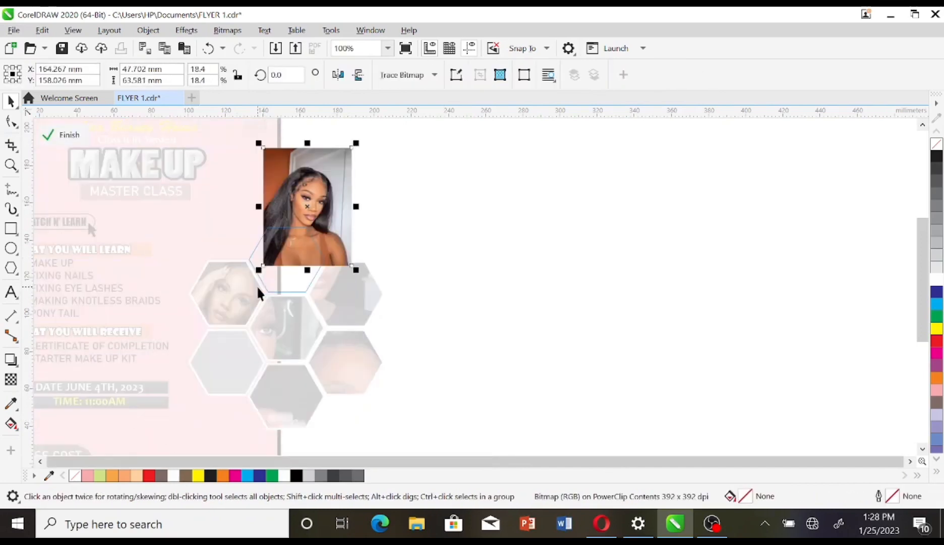
drag(312, 206, 280, 262)
drag(224, 328, 244, 306)
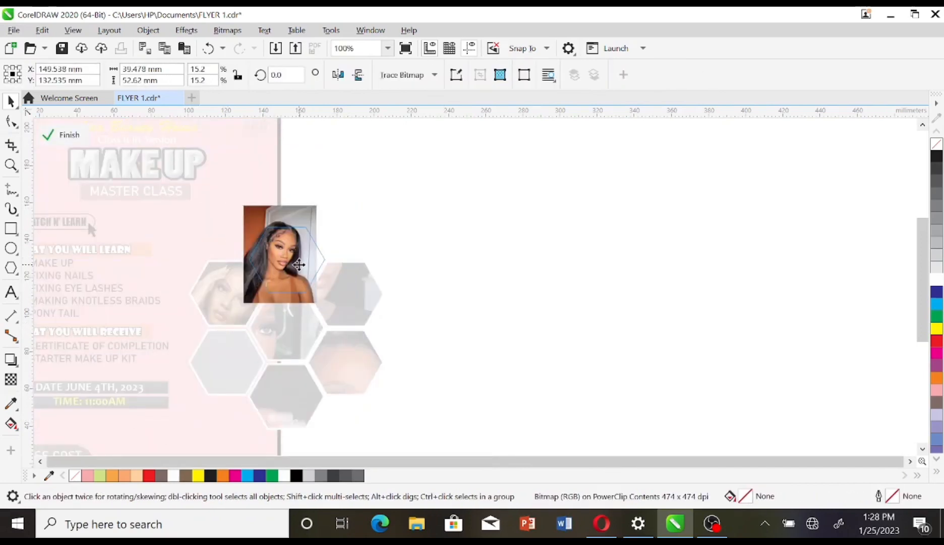
drag(299, 264, 303, 264)
drag(325, 306, 337, 319)
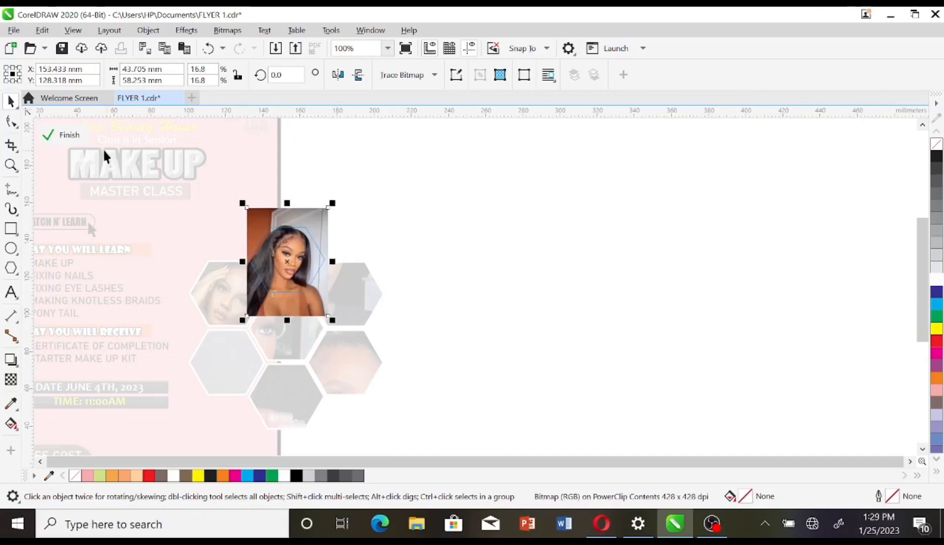
click(63, 135)
Step: Shrink the right hexagon's photo and move it down to centre the face
double_click(345, 298)
click(336, 278)
drag(203, 363, 351, 248)
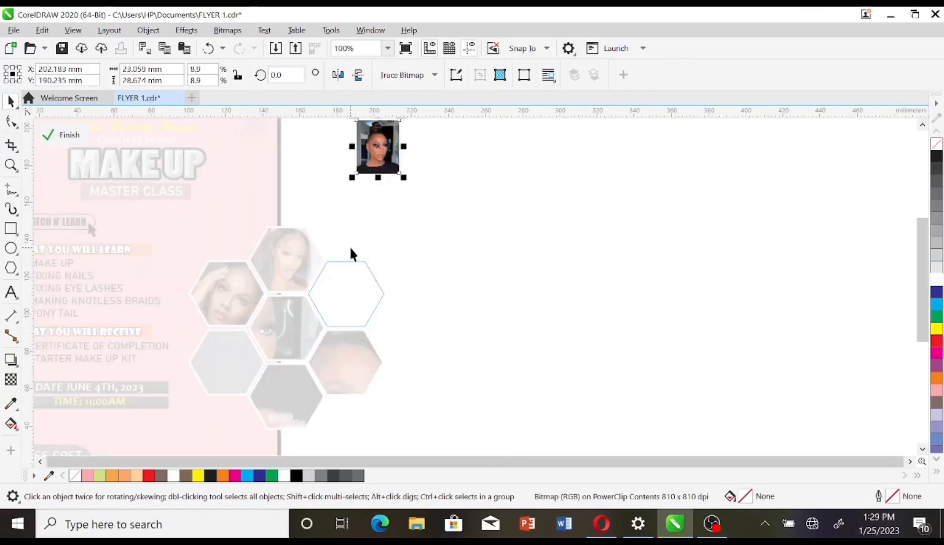
drag(379, 147, 327, 297)
drag(351, 268, 375, 239)
drag(338, 283, 338, 293)
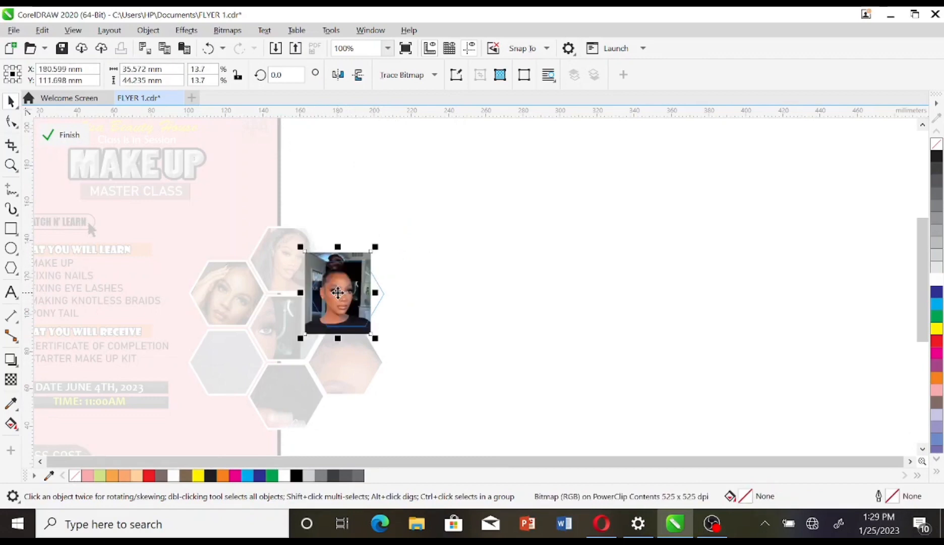
drag(373, 336, 391, 354)
click(50, 134)
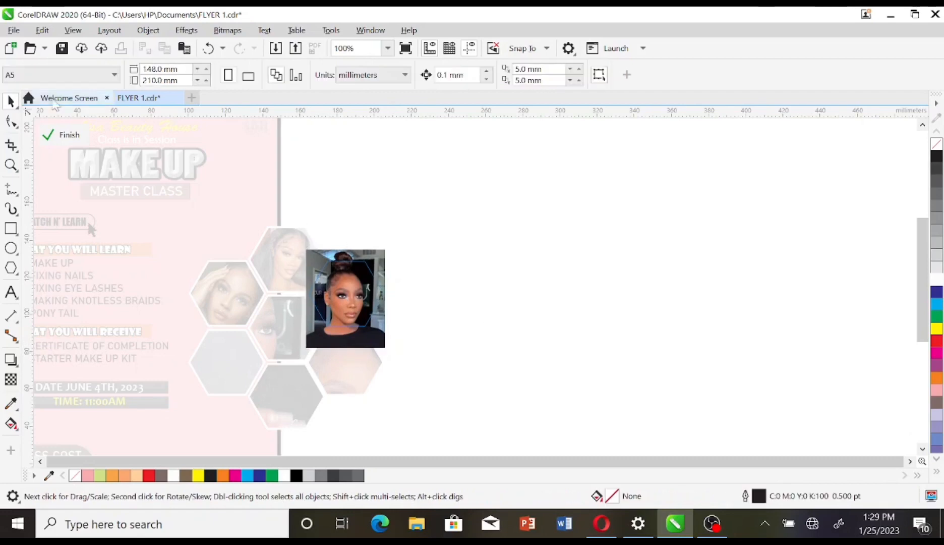
Step: Resize the oversized lower-left hexagon photo and fit it onto its hexagon
click(61, 135)
click(179, 306)
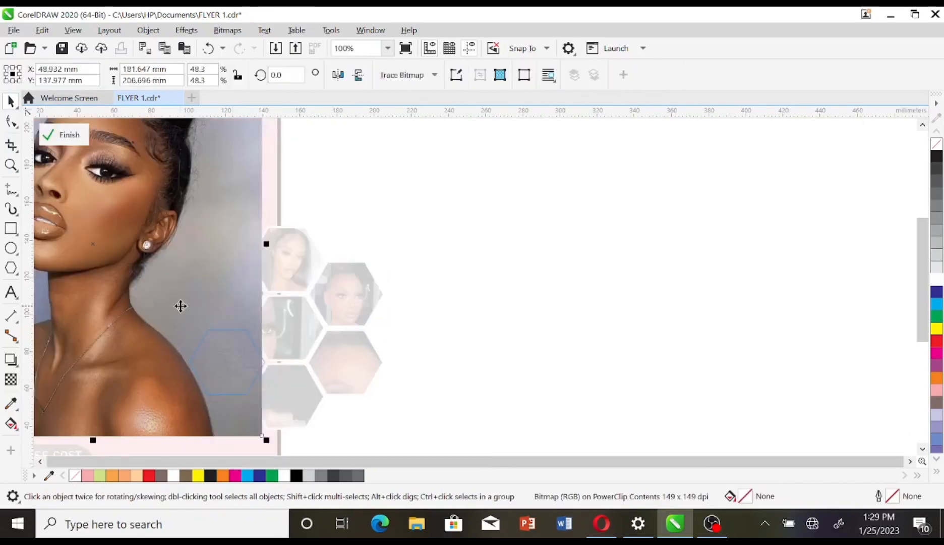
drag(327, 328, 262, 256)
drag(283, 411, 116, 251)
drag(72, 187, 272, 375)
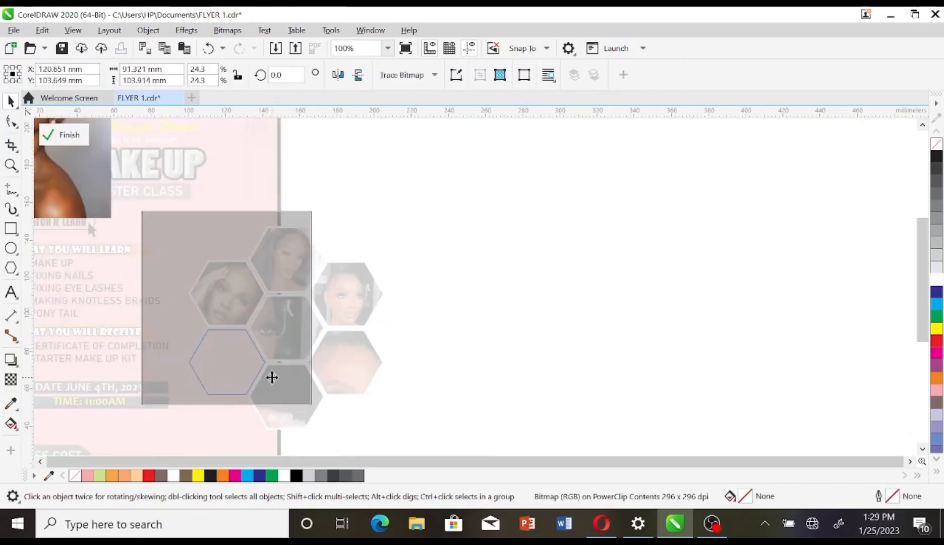
drag(315, 408, 204, 304)
drag(180, 264, 273, 414)
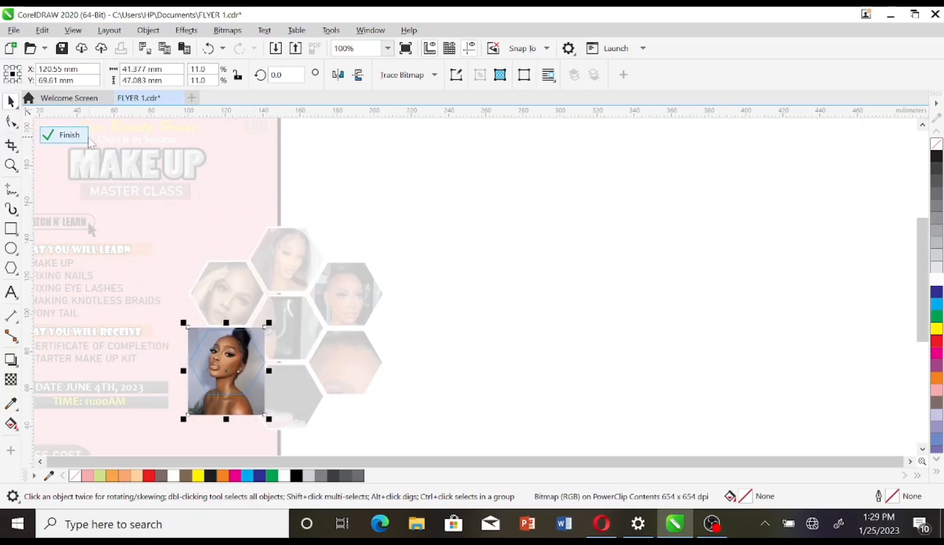
click(60, 135)
Step: Shrink and nudge the bottom hexagon's photo until it sits centred in the cell
double_click(284, 403)
click(409, 276)
drag(477, 144, 283, 382)
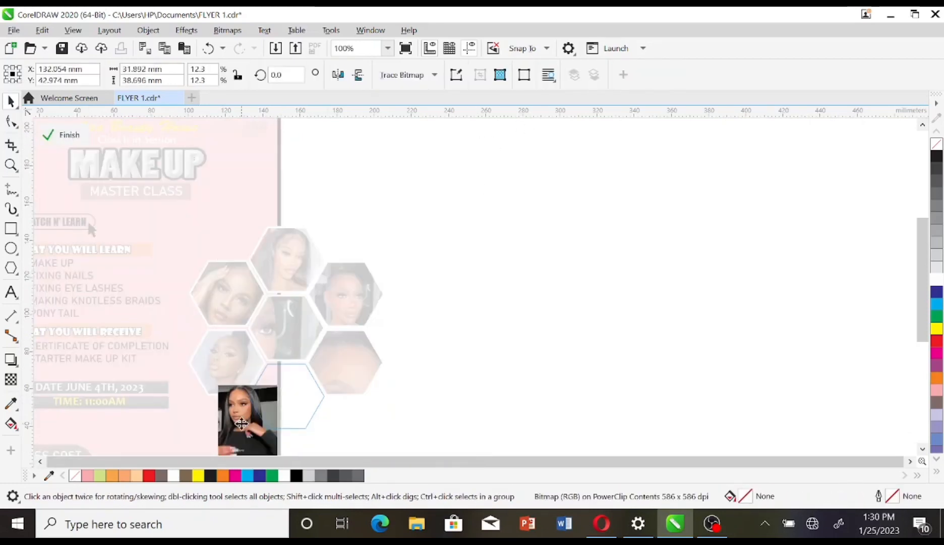
drag(270, 432, 326, 429)
drag(301, 389, 311, 398)
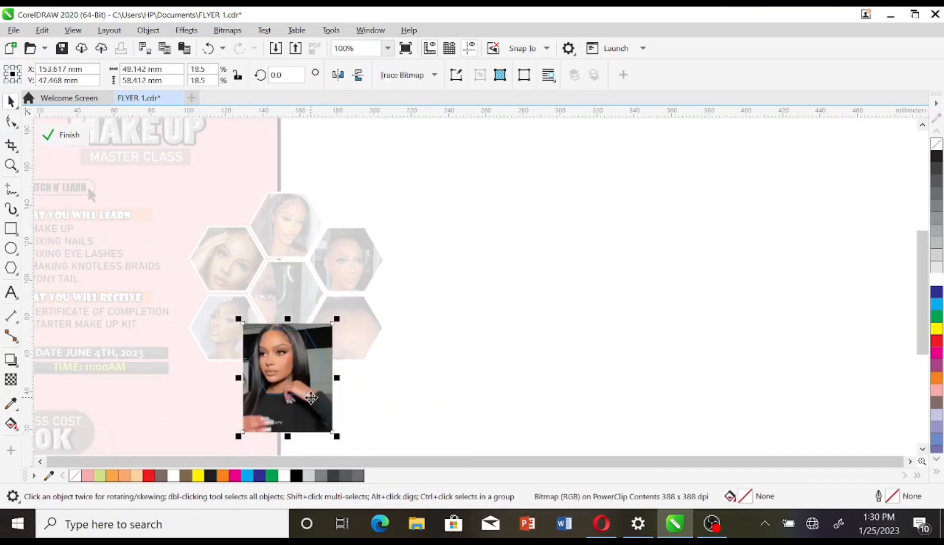
drag(337, 437, 330, 427)
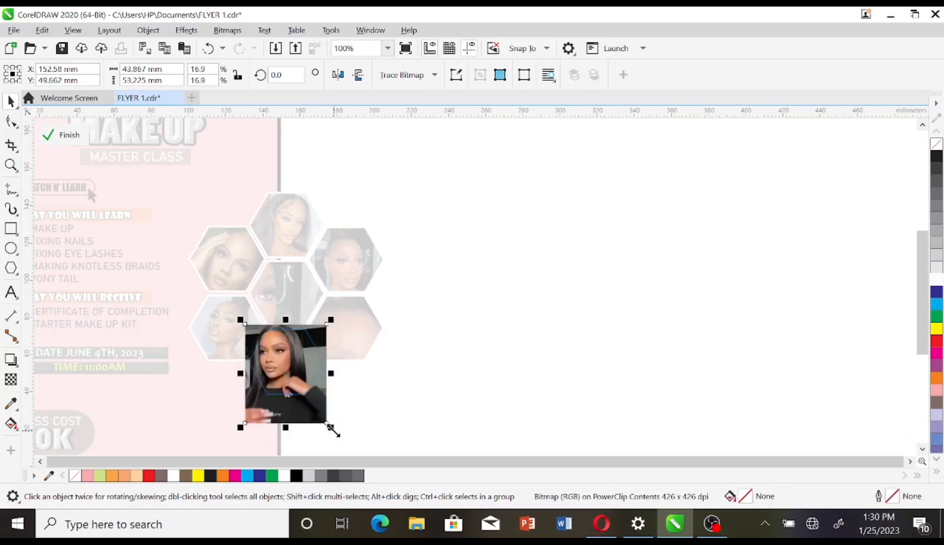
key(Right)
key(Right)
key(Right)
key(Right)
key(Right)
key(Right)
key(Right)
key(Down)
key(Down)
key(Down)
key(Down)
key(Down)
key(Down)
key(Down)
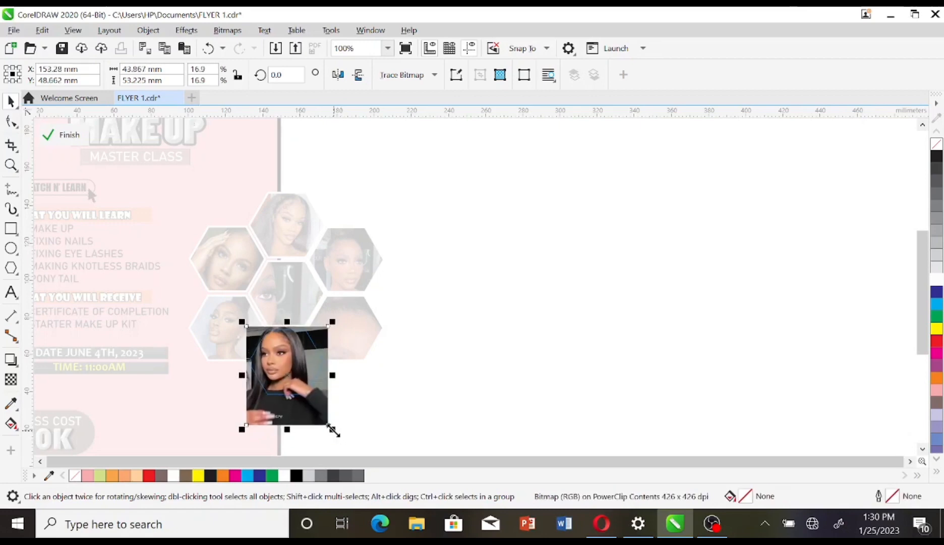
click(55, 141)
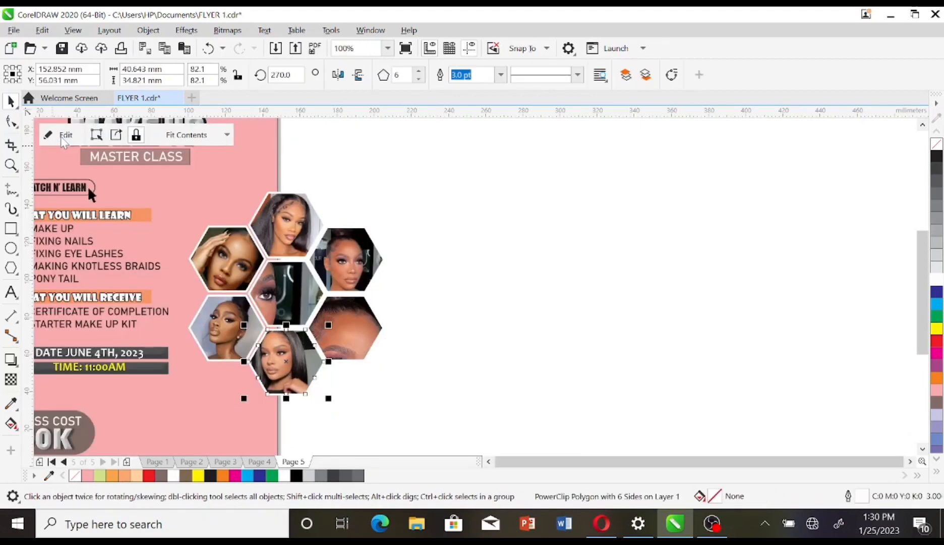
Step: Enlarge the seven-hexagon collage, move it onto the flyer, and PowerClip it inside the pink background
drag(439, 161, 174, 421)
drag(388, 398, 422, 434)
drag(308, 320, 170, 306)
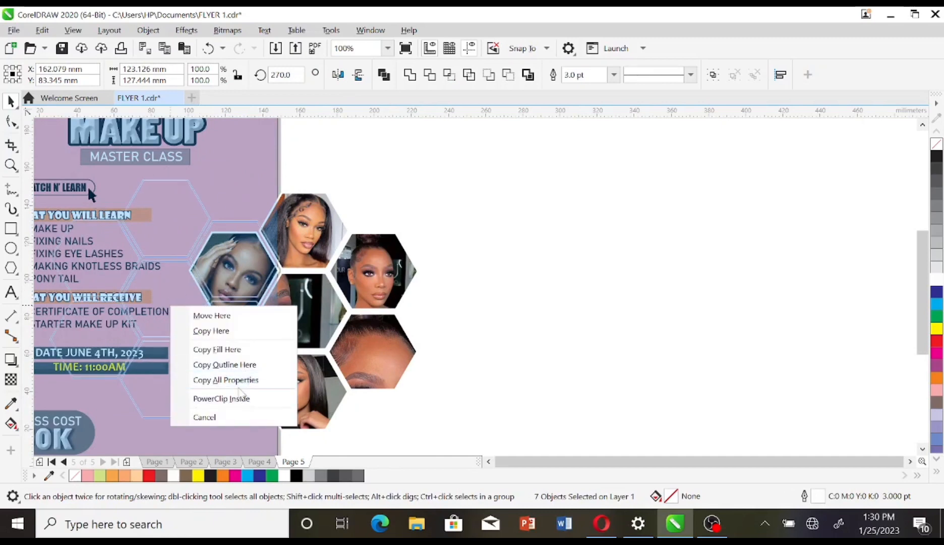
click(235, 398)
Step: Inside the background's PowerClip, scale the collage down and push it against the right page edge
double_click(239, 324)
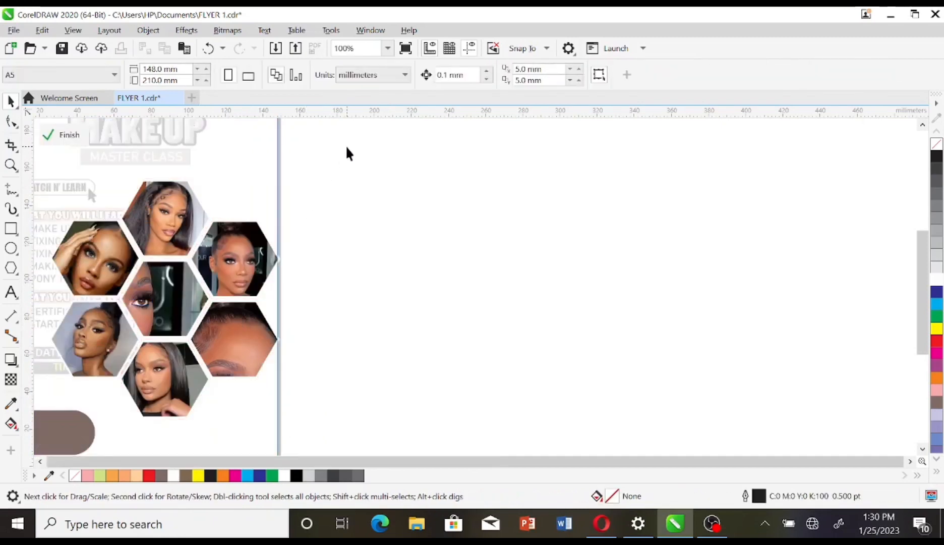
drag(347, 146, 1, 457)
drag(147, 375, 150, 408)
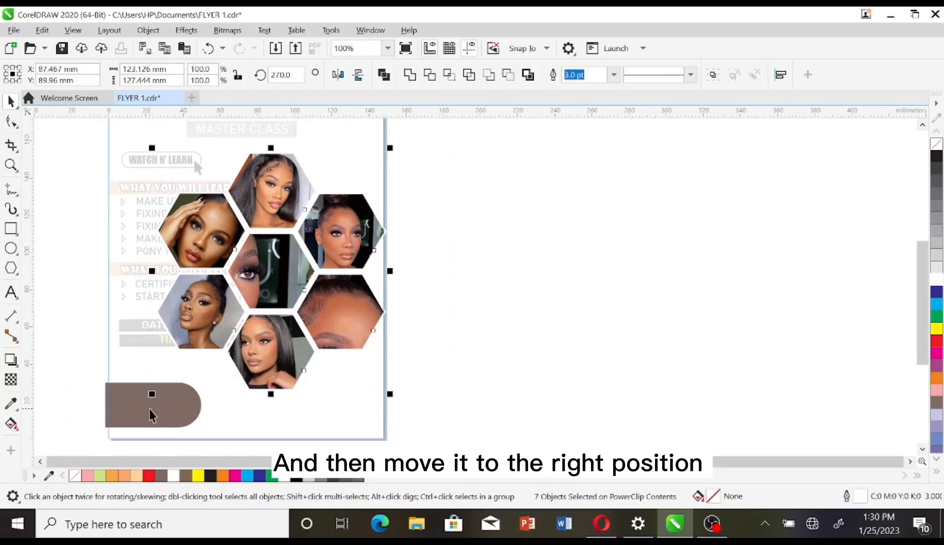
drag(261, 278, 355, 263)
drag(485, 379, 450, 347)
drag(379, 273, 391, 278)
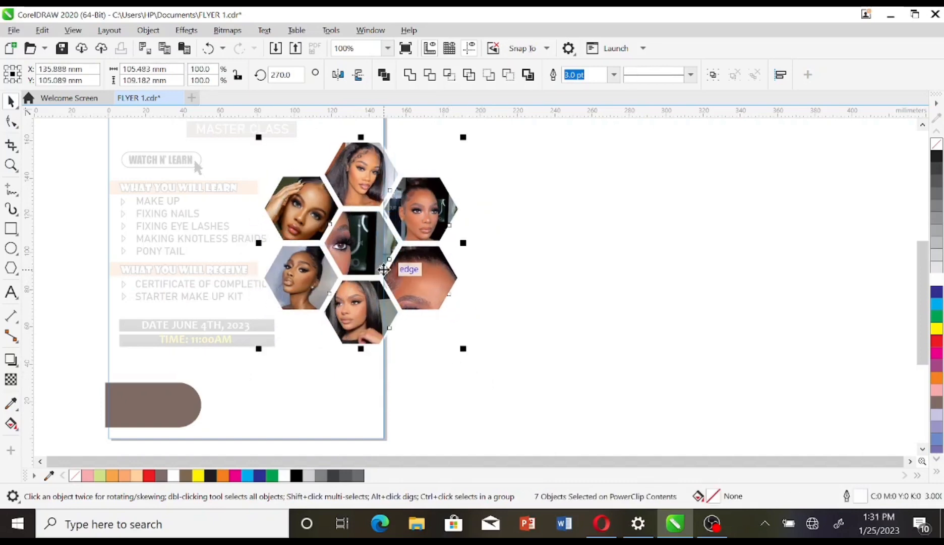
click(473, 358)
Step: Shrink and refit the centre hexagon's photo to show a full face, then finish editing
right_click(357, 249)
click(408, 96)
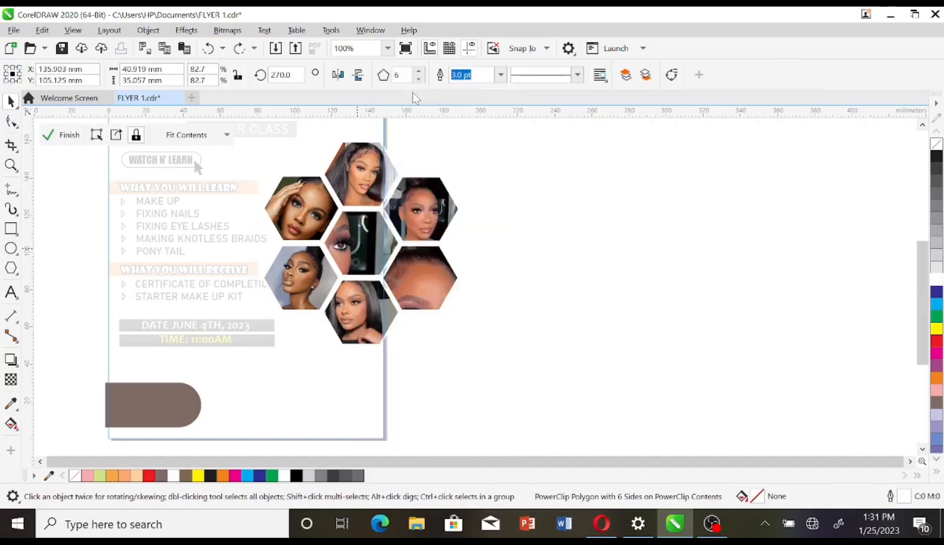
right_click(373, 337)
key(Escape)
drag(206, 376, 313, 246)
drag(342, 168, 341, 214)
drag(308, 295, 331, 267)
drag(368, 234, 356, 257)
drag(392, 285, 406, 298)
click(60, 135)
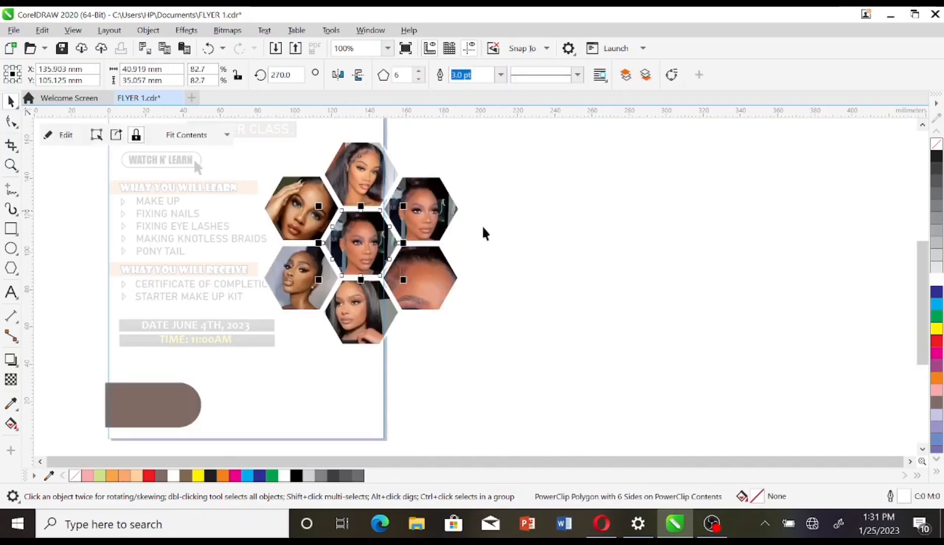
click(541, 261)
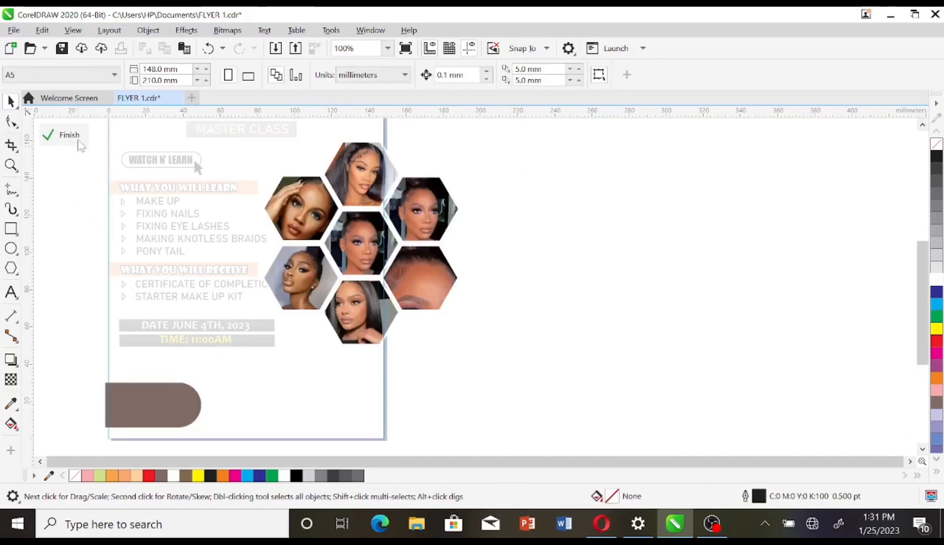
click(77, 138)
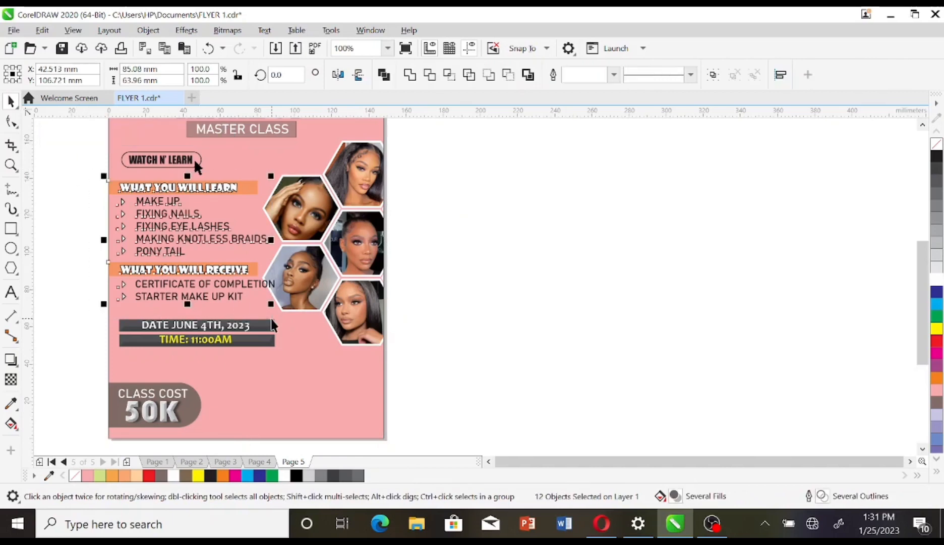
Step: Scale the text lists and date bars down together and shift the date bars slightly
click(97, 174)
drag(80, 176, 274, 347)
key(ctrl+z)
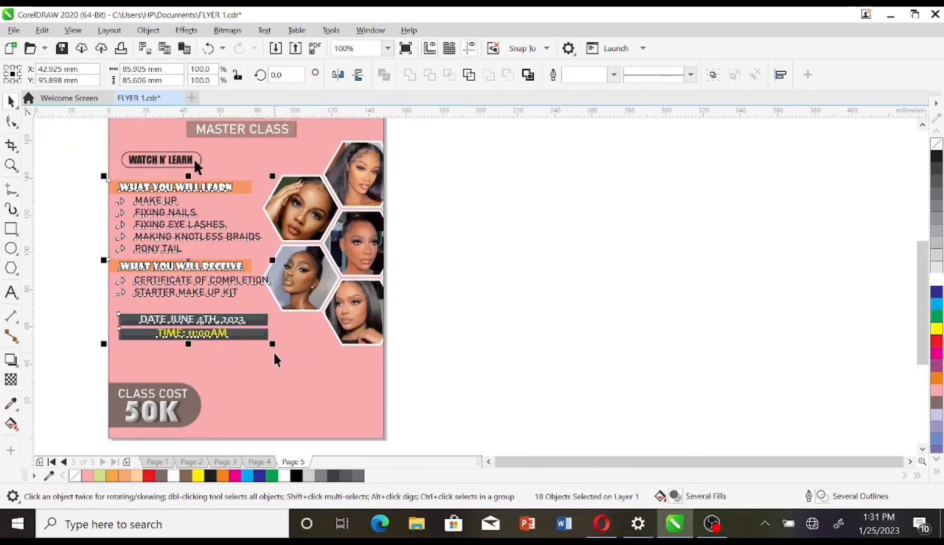
drag(93, 308, 294, 360)
drag(199, 325, 195, 335)
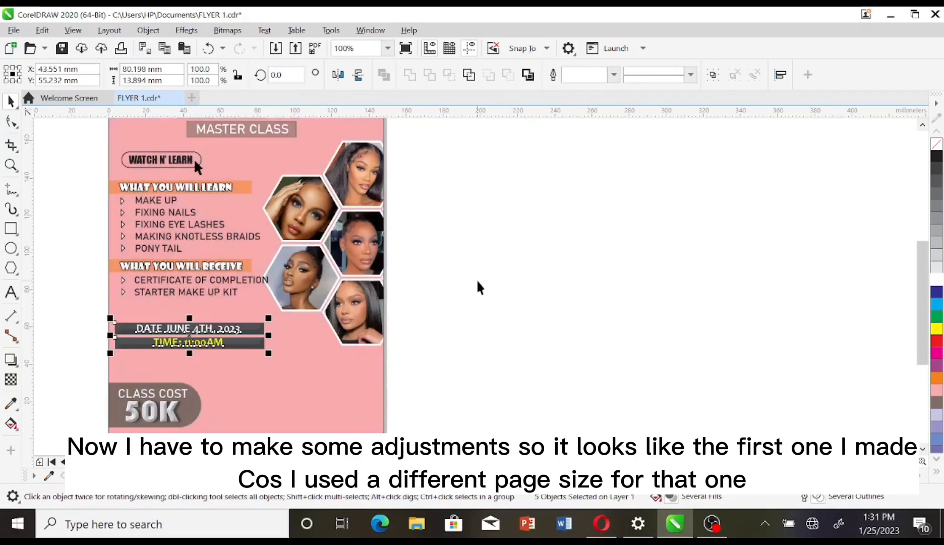
click(477, 281)
click(327, 347)
click(442, 328)
Step: Move both bullet lists slightly left and shrink the text and bars a little more
click(166, 210)
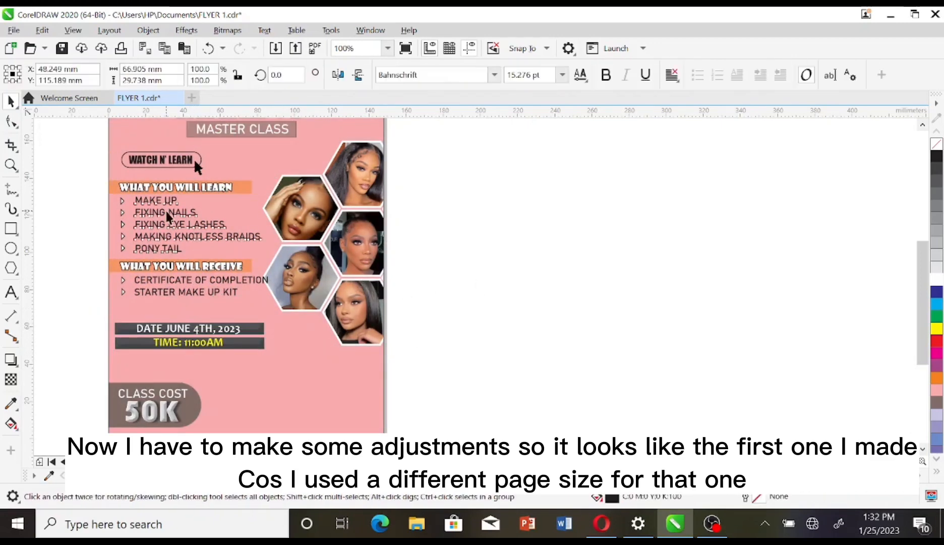
shift+click(167, 292)
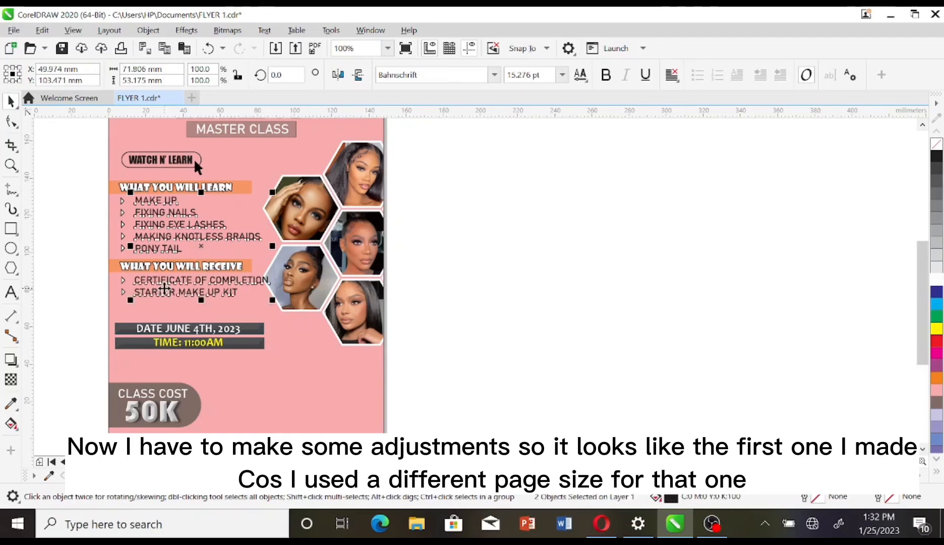
drag(167, 292, 164, 288)
click(71, 203)
click(143, 237)
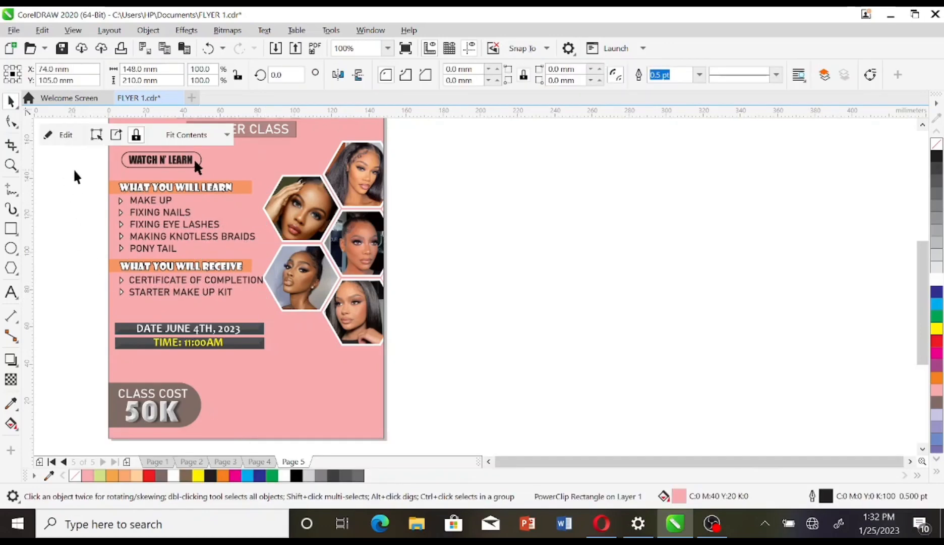
drag(74, 169, 262, 296)
Step: Nudge the WHAT YOU WILL RECEIVE section down twice and WHAT YOU WILL LEARN down once
drag(93, 255, 265, 315)
key(Down)
key(Down)
key(Down)
key(Down)
key(Down)
key(Down)
key(Down)
key(Down)
key(Down)
key(Down)
key(Down)
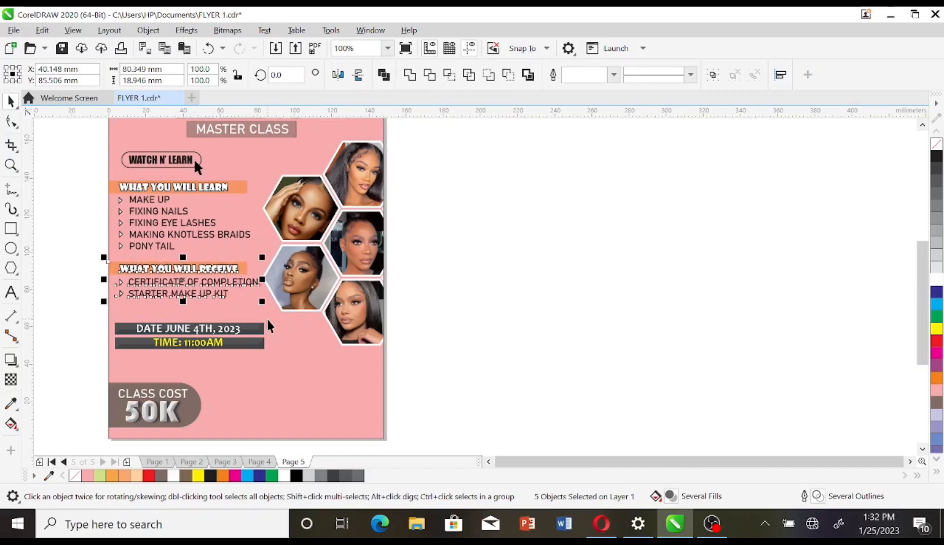
key(Down)
key(Down)
key(Down)
key(Down)
key(Down)
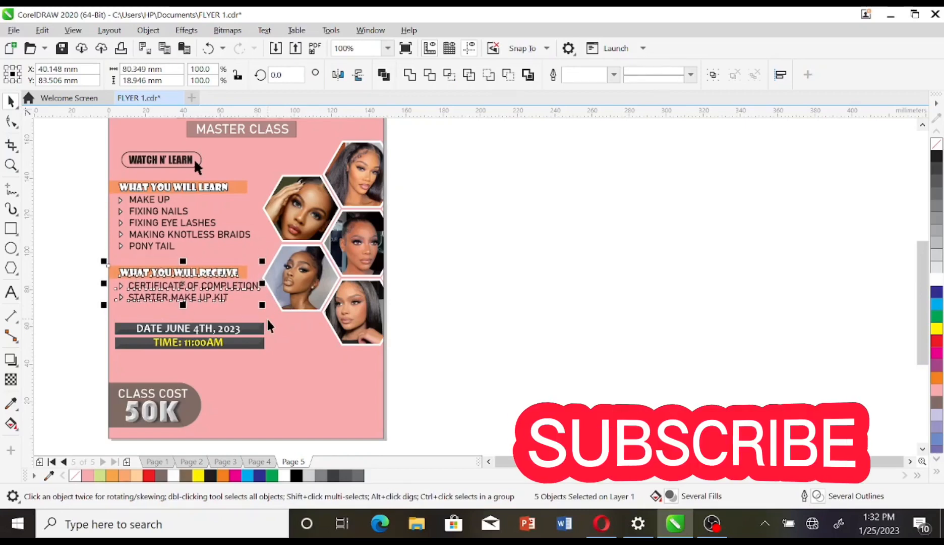
drag(97, 181, 266, 265)
key(Down)
key(Down)
key(Down)
key(Down)
key(Down)
key(Down)
key(Down)
key(Down)
key(Down)
key(Down)
key(Down)
key(Down)
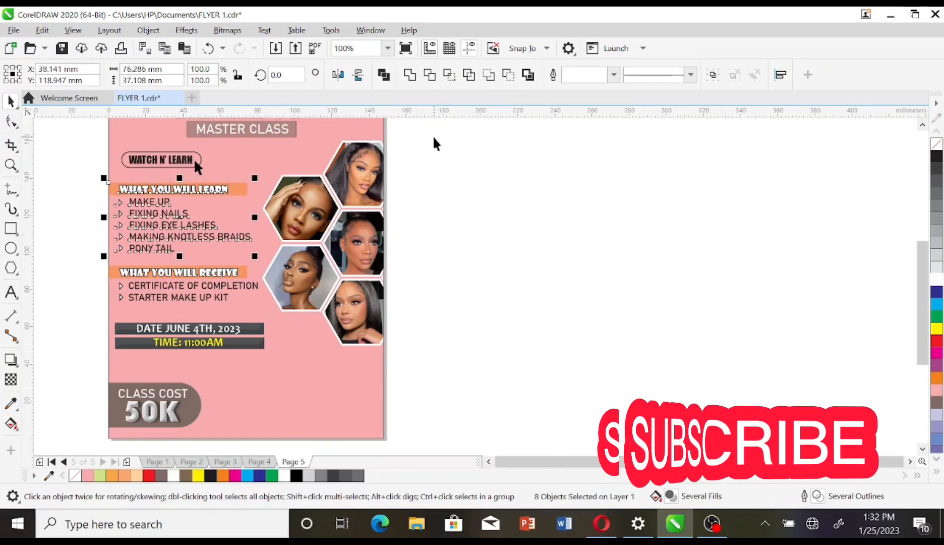
click(434, 137)
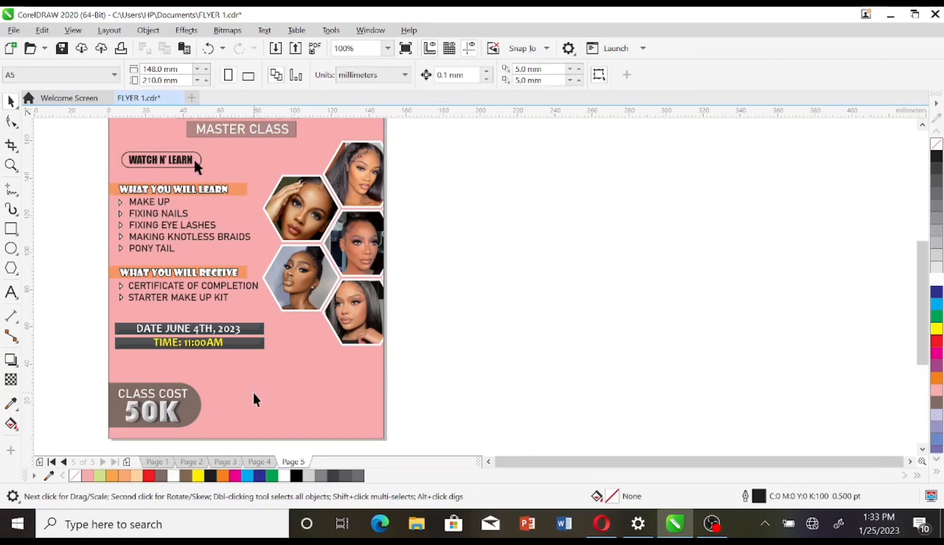
Step: Inside the background's PowerClip, enlarge the hexagon collage slightly and nudge it down
double_click(348, 235)
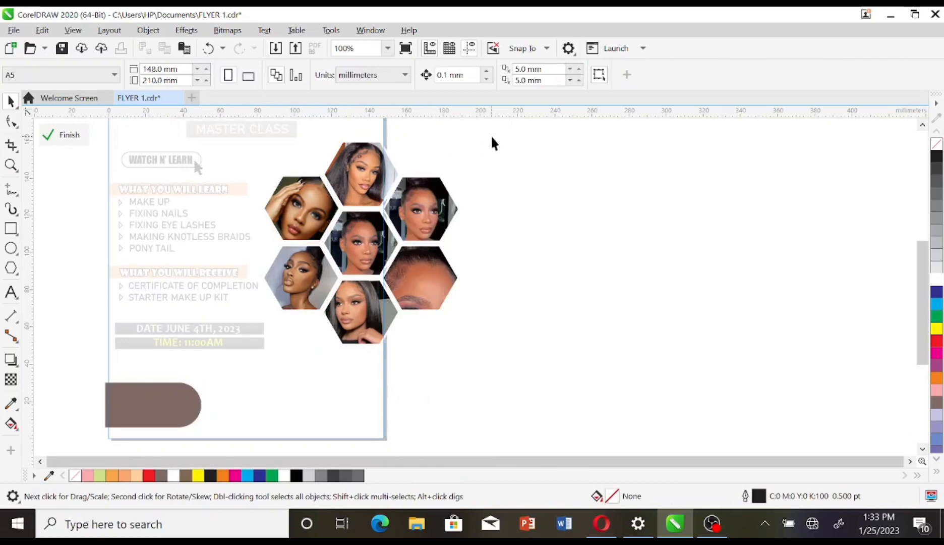
drag(496, 133, 257, 378)
drag(323, 267, 328, 301)
drag(454, 390, 468, 402)
key(Down)
key(Down)
key(Down)
key(Down)
key(Down)
key(Down)
key(Down)
key(Down)
key(Down)
key(Down)
key(Down)
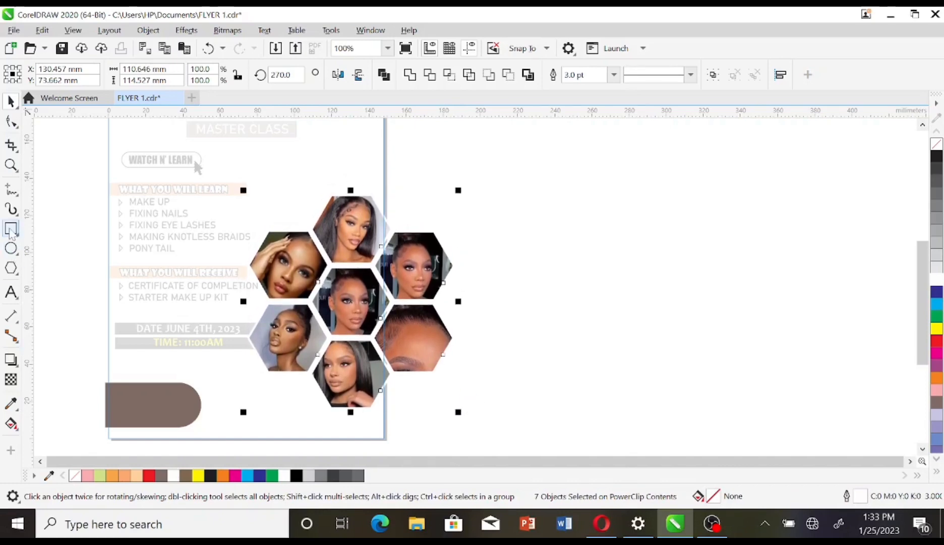
Step: Draw a thin white strip across the page bottom and raise the brown rounded shape
click(12, 228)
drag(89, 414, 396, 440)
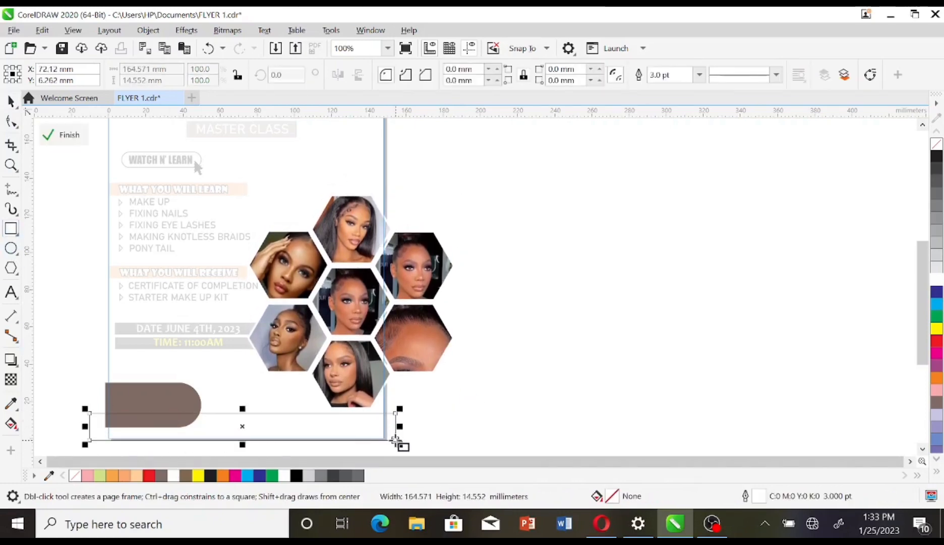
drag(242, 409, 243, 415)
key(space)
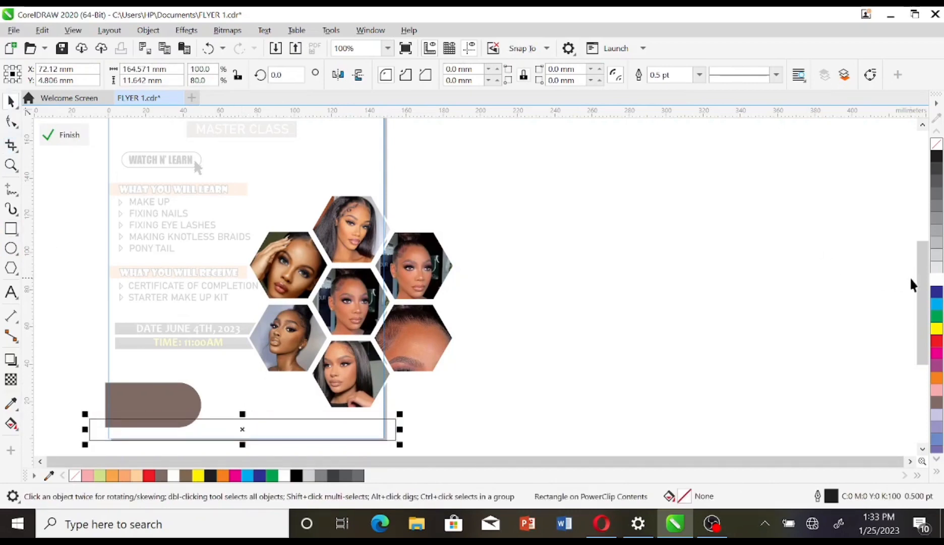
click(937, 278)
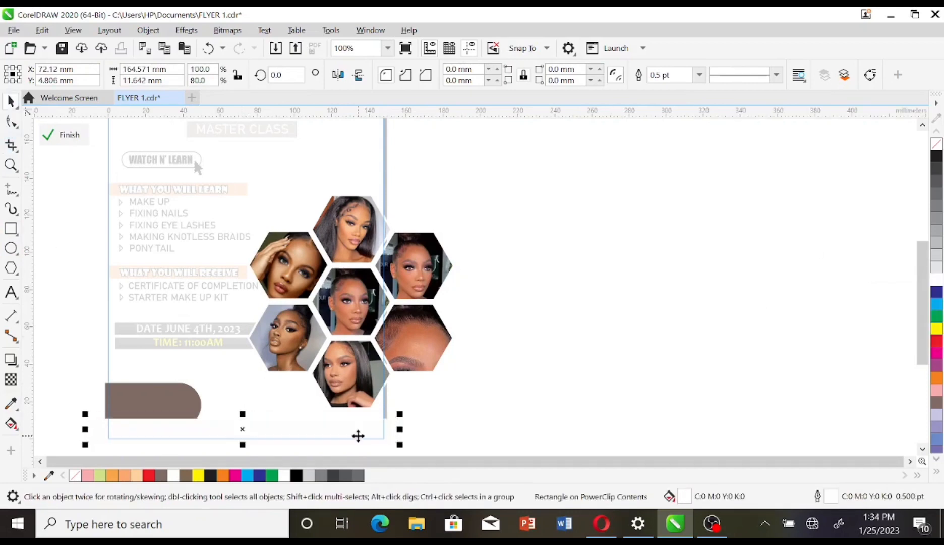
click(172, 402)
key(Up)
key(Up)
key(Up)
key(Up)
key(Up)
key(Up)
key(Up)
key(Up)
key(Up)
key(Up)
key(Up)
key(Up)
key(Up)
key(Up)
key(Up)
key(Up)
key(Up)
key(Up)
key(Up)
key(Up)
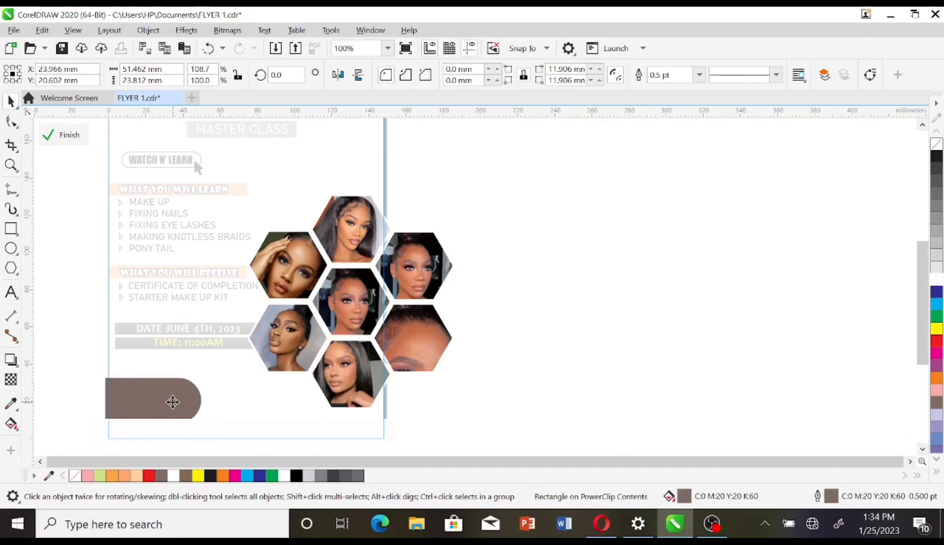
key(Up)
key(Up)
key(Up)
key(Up)
key(Up)
key(Up)
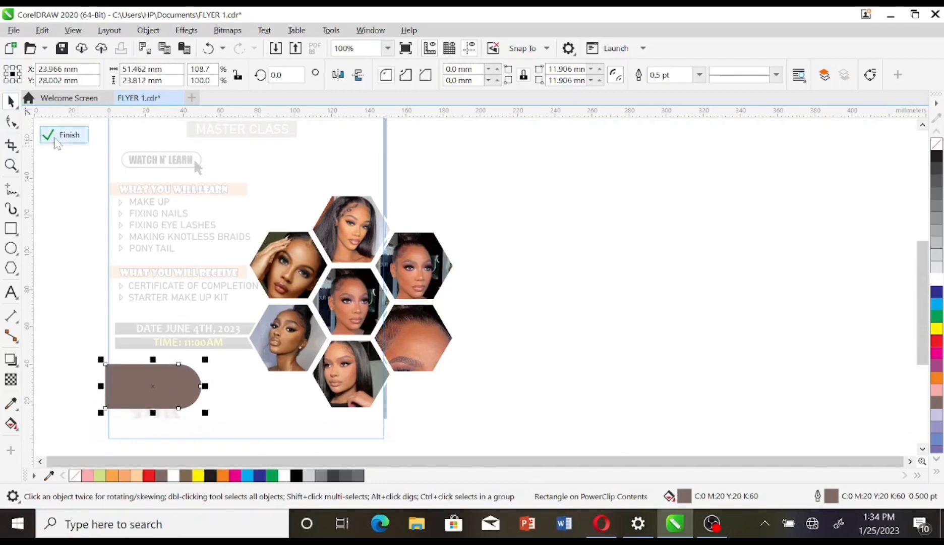
click(63, 135)
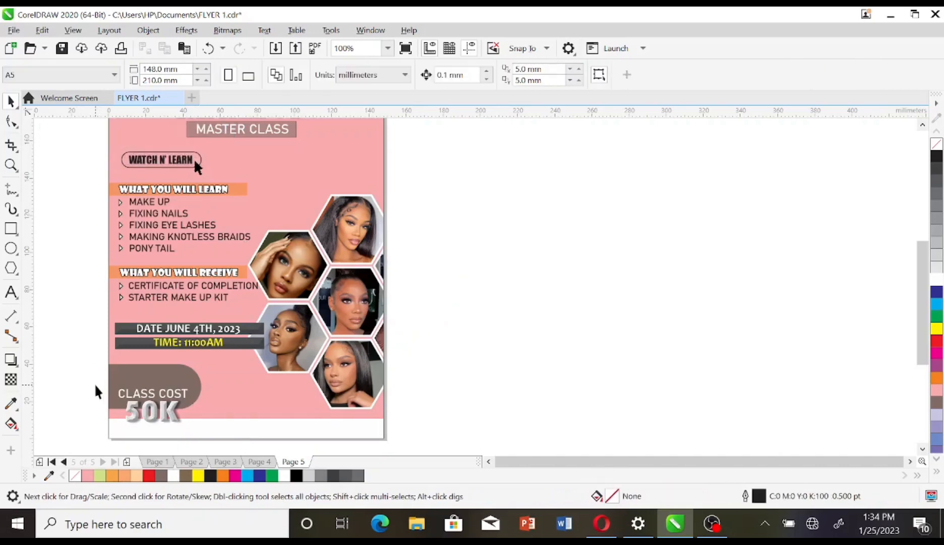
Step: Move the CLASS COST 50K text up into the brown shape and narrow the date bars
drag(99, 382, 173, 399)
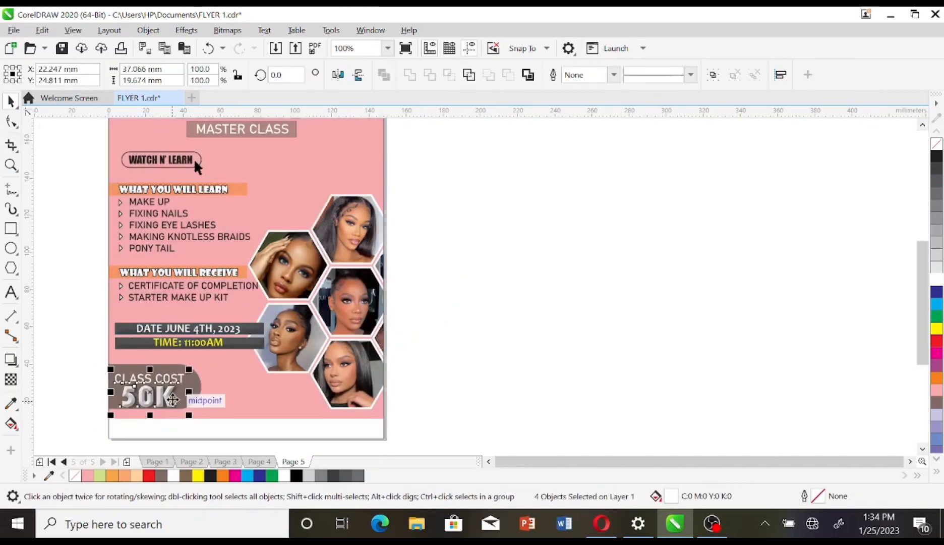
key(Up)
key(Up)
key(Up)
key(Up)
key(Up)
key(Right)
key(Right)
key(Right)
drag(91, 319, 244, 348)
click(479, 345)
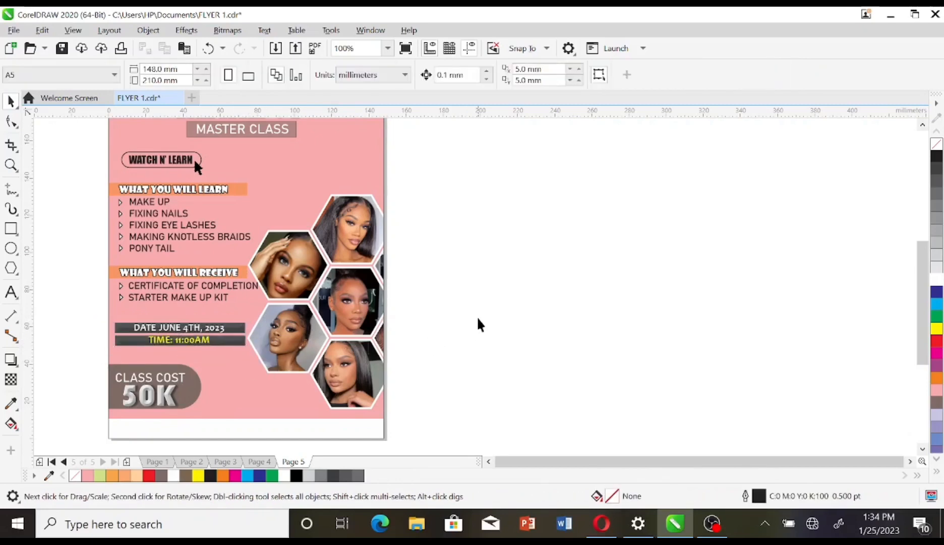
Step: Raise the clipped hexagon collage slightly, return to the full flyer, and select the CLASS COST block
double_click(321, 177)
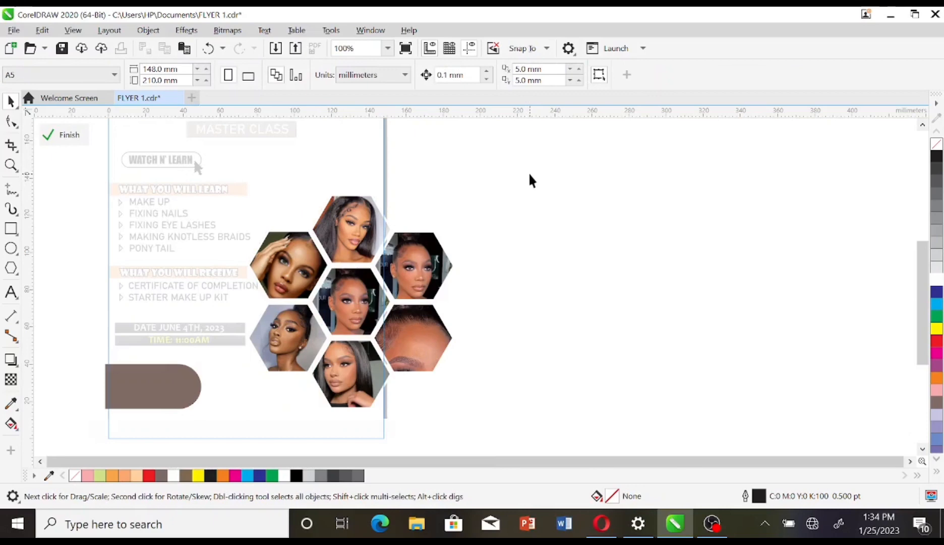
drag(545, 164, 238, 438)
drag(327, 324, 327, 317)
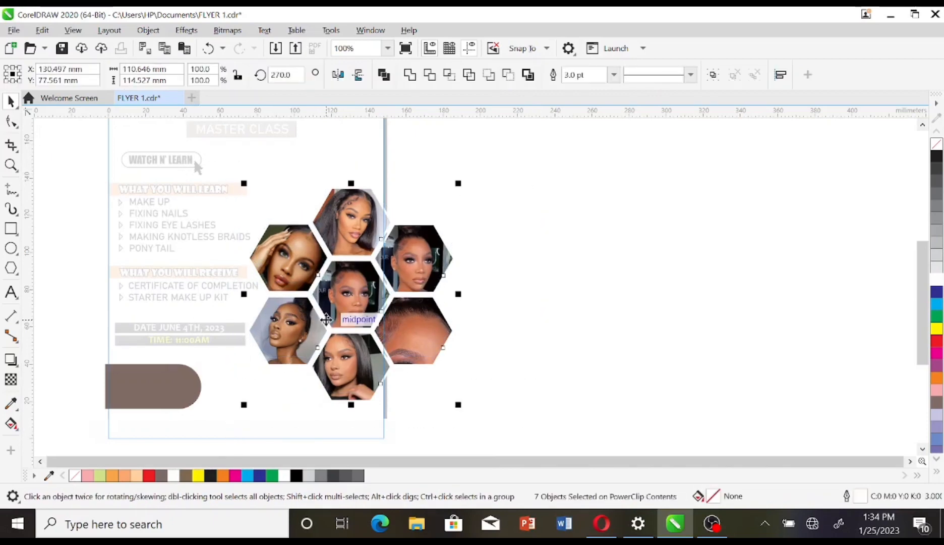
click(484, 363)
click(68, 134)
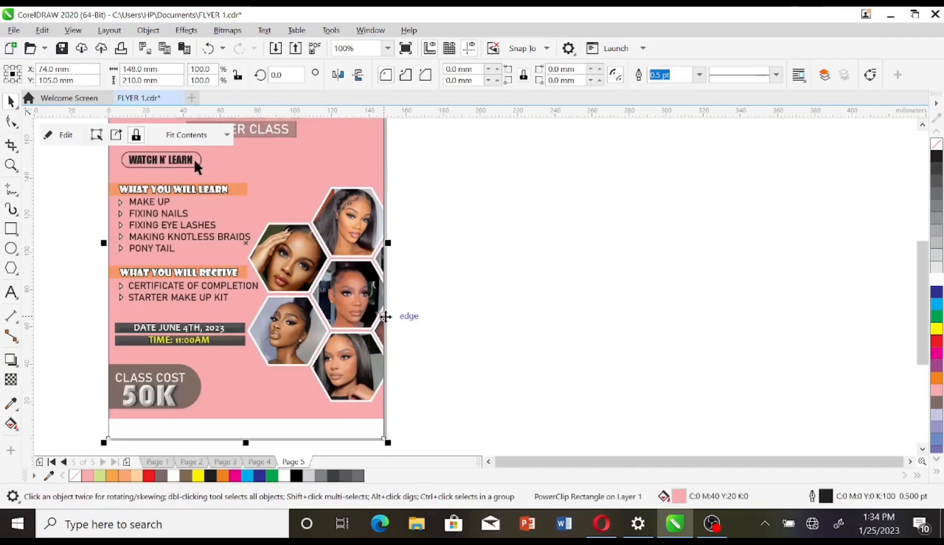
drag(96, 361, 192, 414)
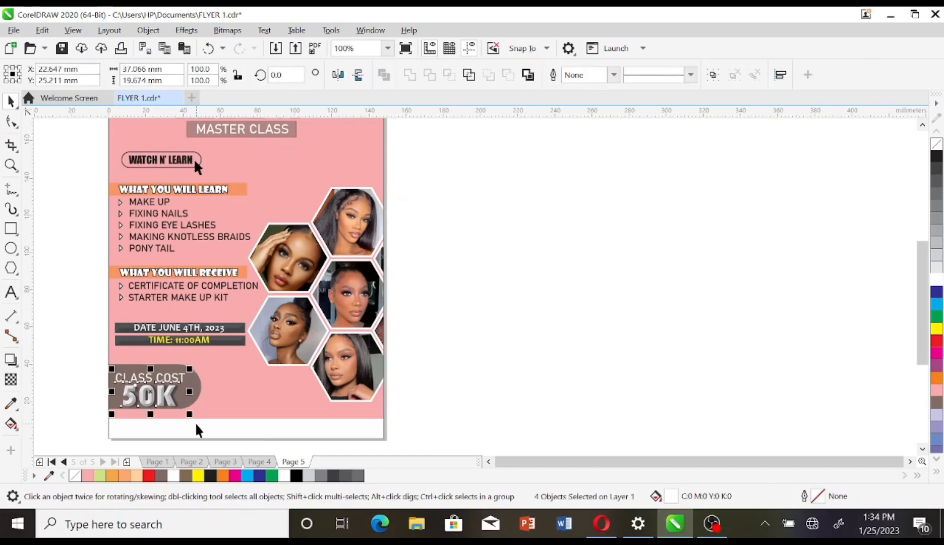
Step: Add two text lines below the flyer: the 'To Register and for more Info:' line and the contact e-mail
click(18, 298)
click(60, 291)
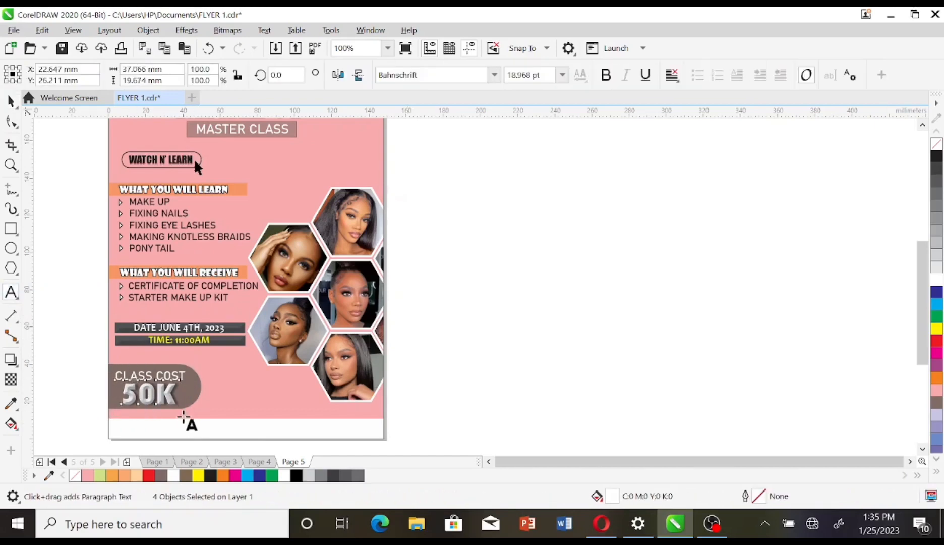
click(186, 430)
text(O )
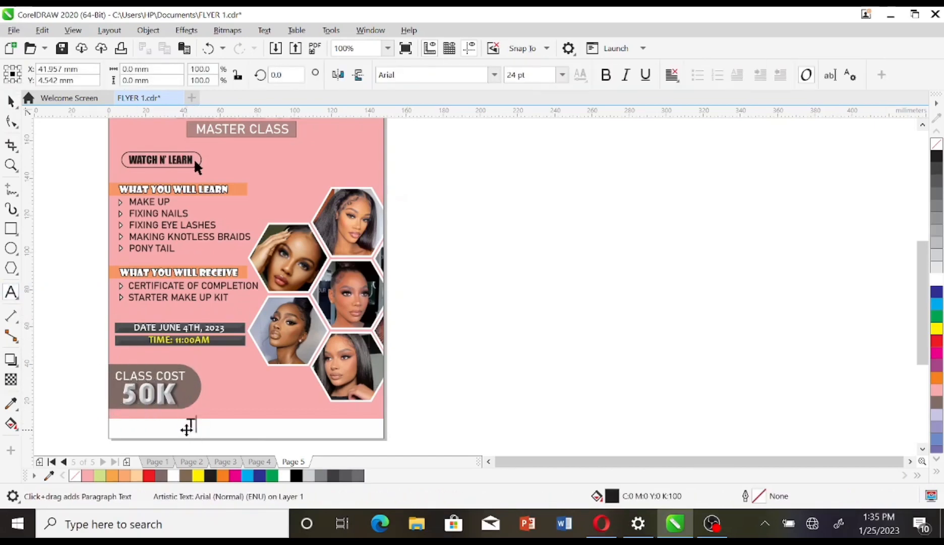
text(o Regus)
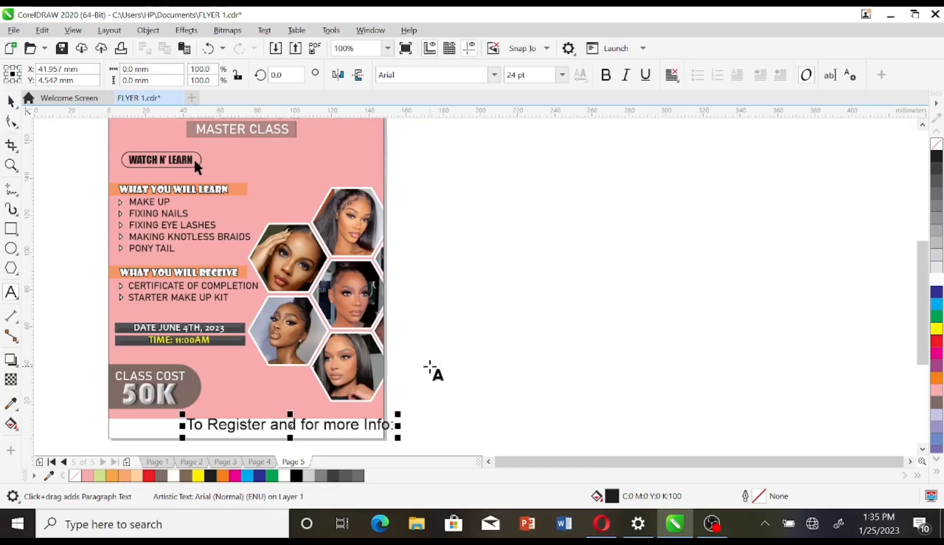
click(429, 365)
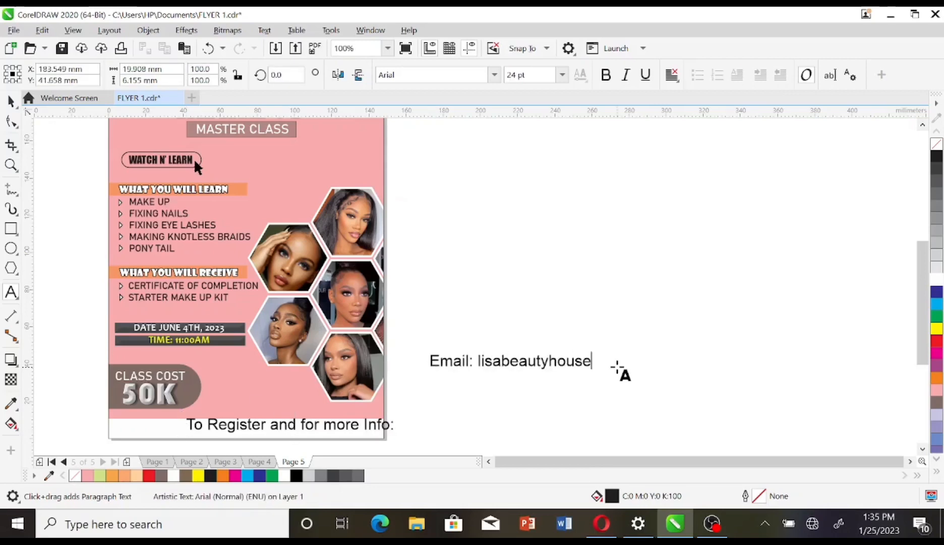
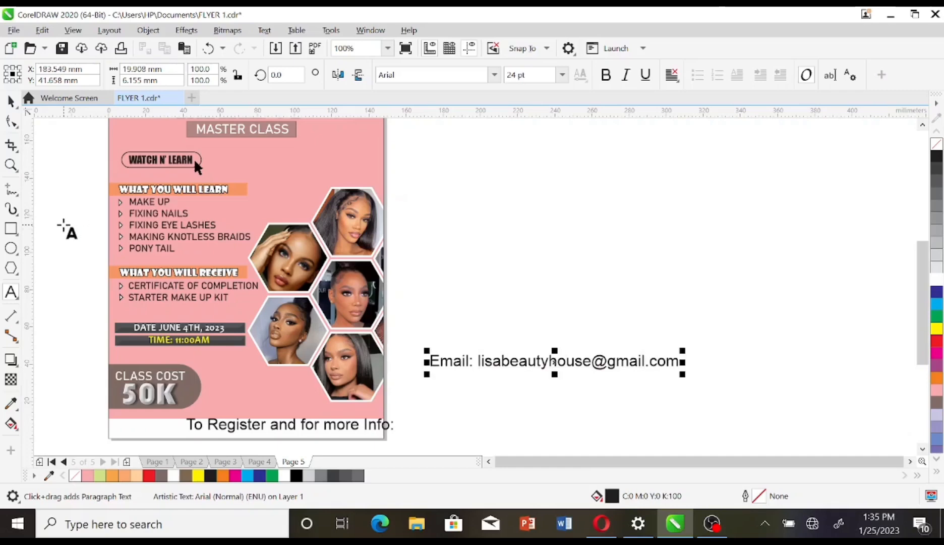
Step: Set the e-mail line in Impact and shrink it to about 14.5 pt
click(11, 101)
click(495, 76)
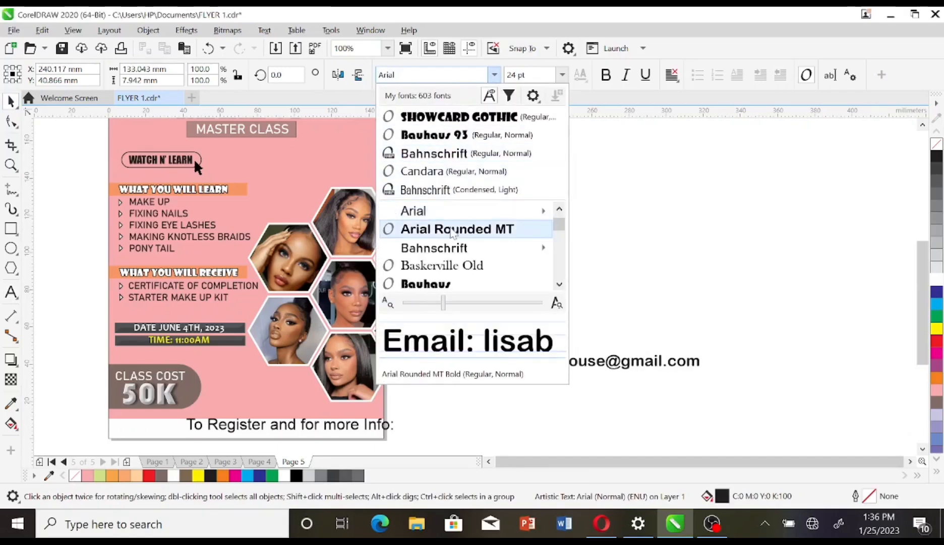
scroll(452, 233, down, 10)
click(451, 211)
drag(664, 373, 633, 367)
drag(520, 363, 324, 433)
Step: Shrink the 'To Register' line to about 17.8 pt in Brush Script MT, placed at the flyer's bottom-left
click(211, 428)
drag(398, 414, 348, 422)
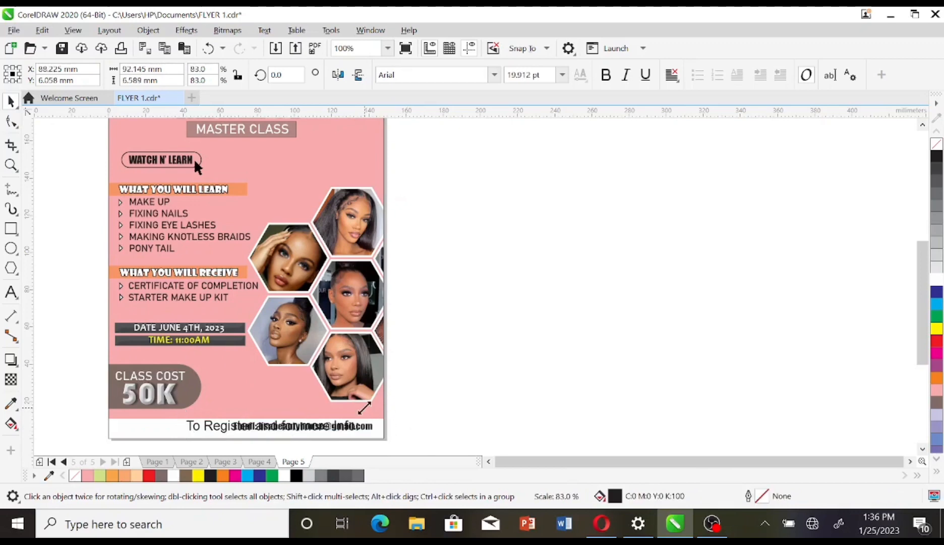
click(494, 74)
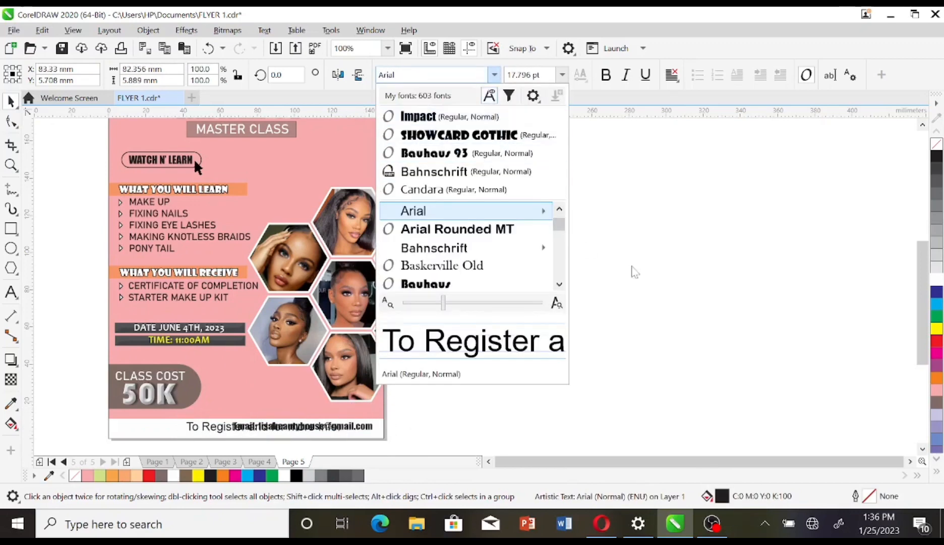
mouse_move(540, 211)
click(631, 266)
drag(252, 426, 183, 439)
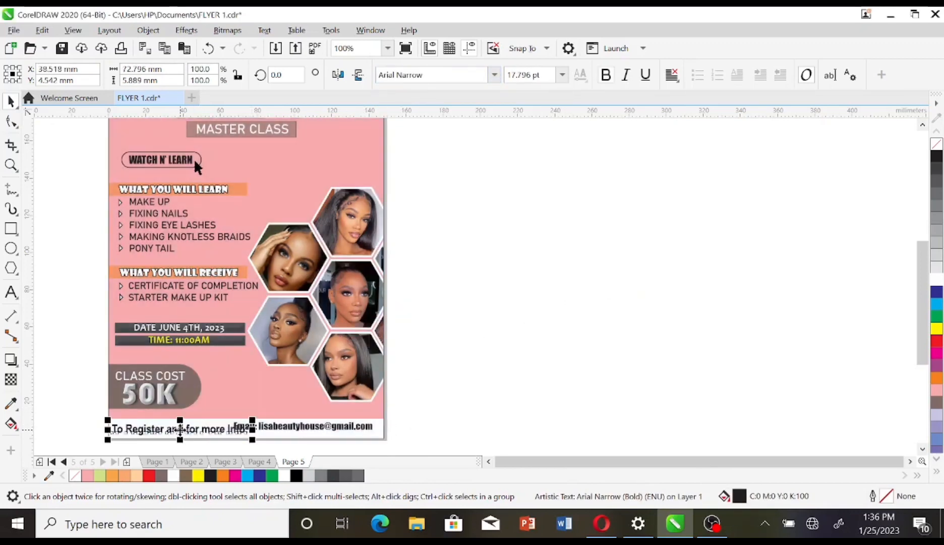
scroll(447, 179, down, 2)
click(433, 74)
scroll(443, 212, down, 5)
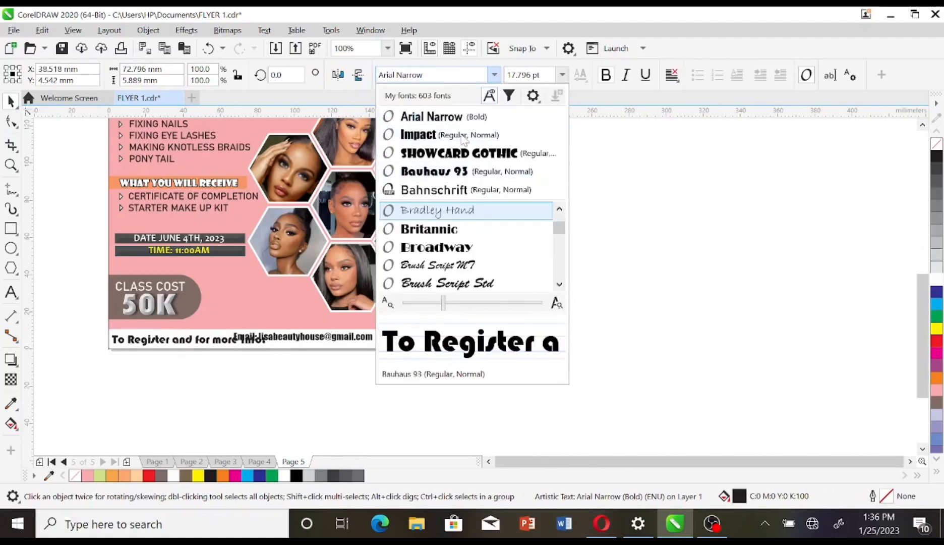
click(444, 268)
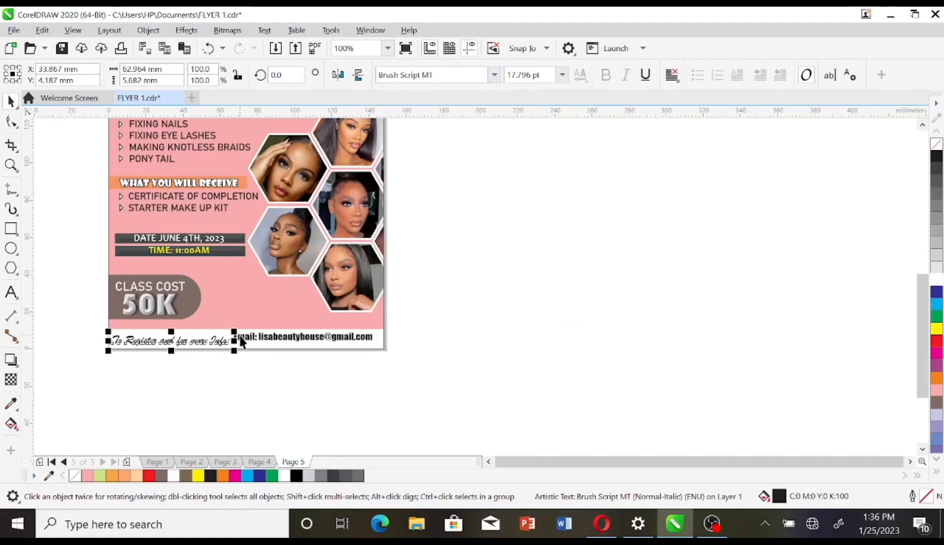
drag(241, 341, 290, 339)
Step: Fill the e-mail line red and nudge it up slightly
click(287, 333)
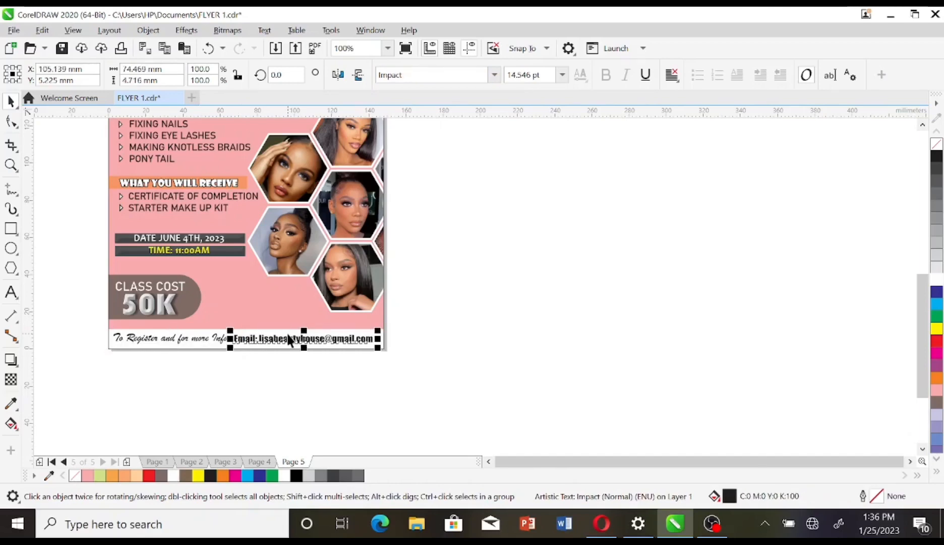
click(937, 343)
click(789, 317)
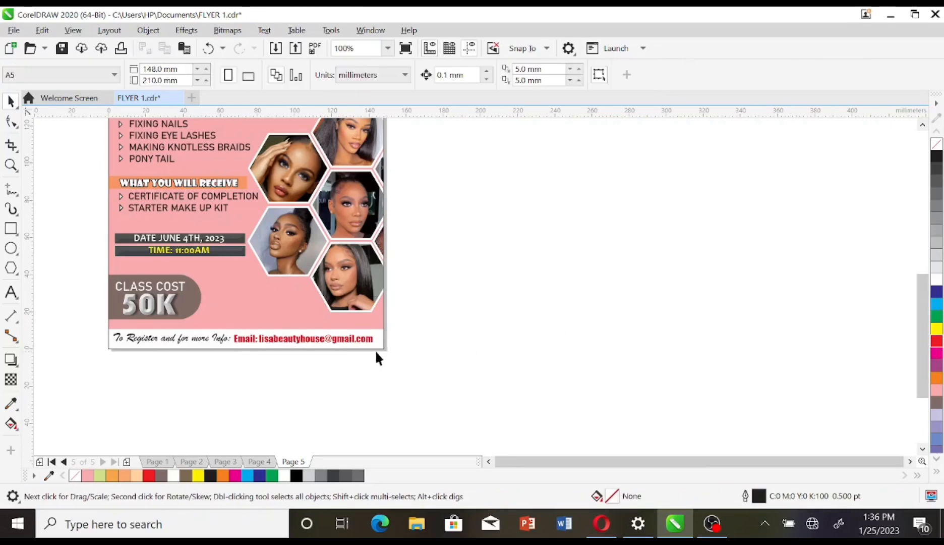
click(367, 339)
key(Up)
key(Up)
click(224, 339)
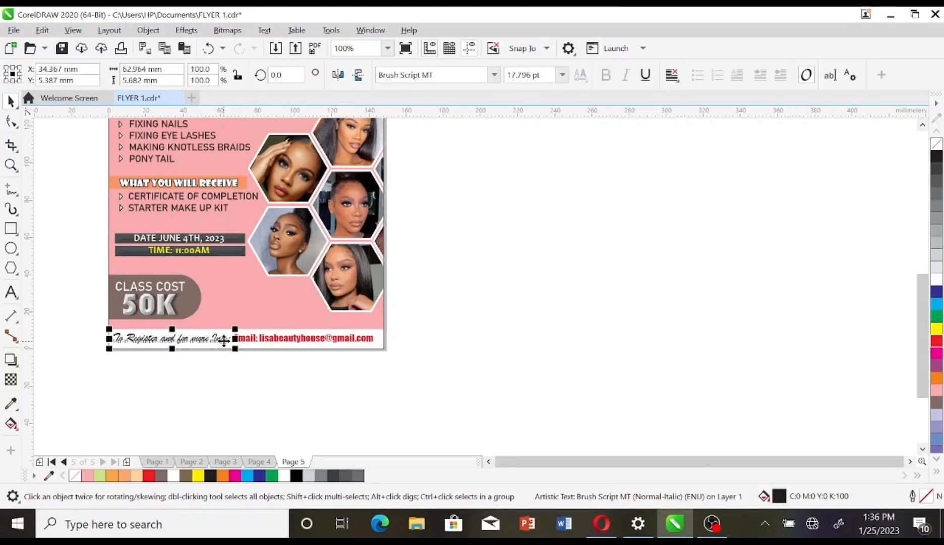
click(237, 386)
Step: Shrink the lists and date bars block, undoing the extra narrowing
drag(141, 256, 309, 422)
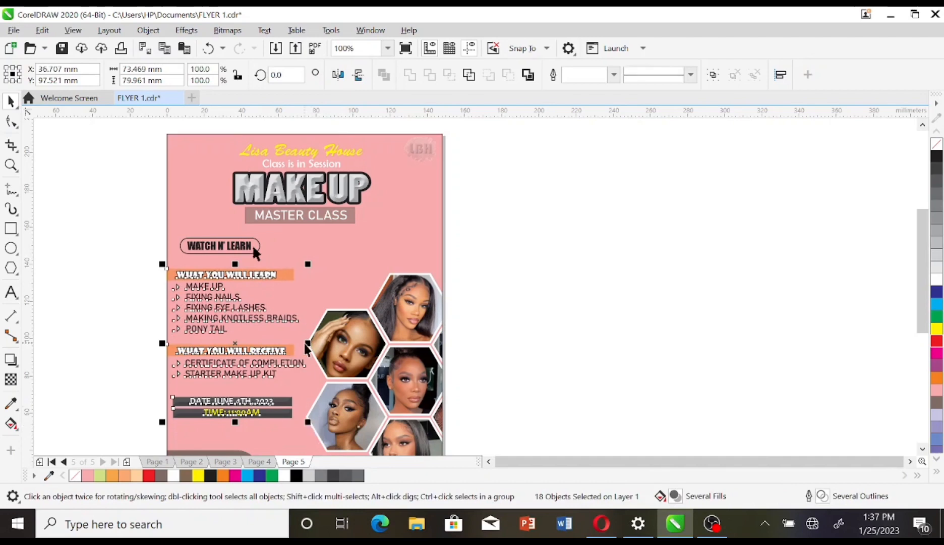
drag(309, 343, 304, 343)
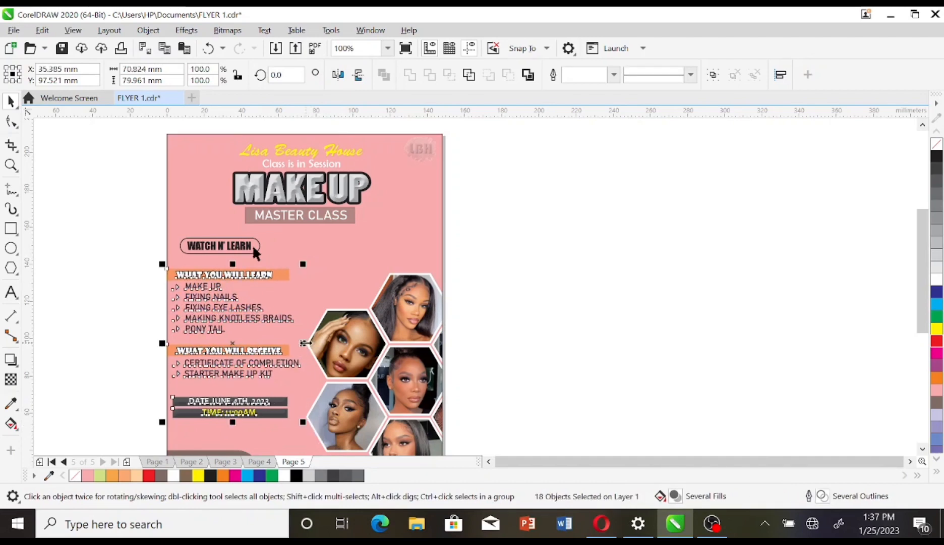
click(448, 368)
key(ctrl+z)
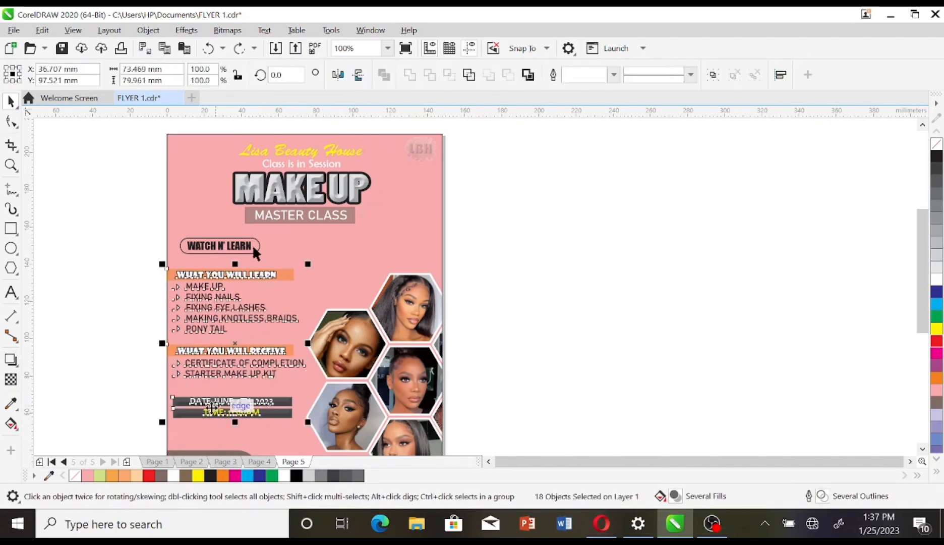
click(153, 409)
Step: Inside the PowerClip, enlarge the seven hexagon photos slightly and move them up and left
double_click(323, 275)
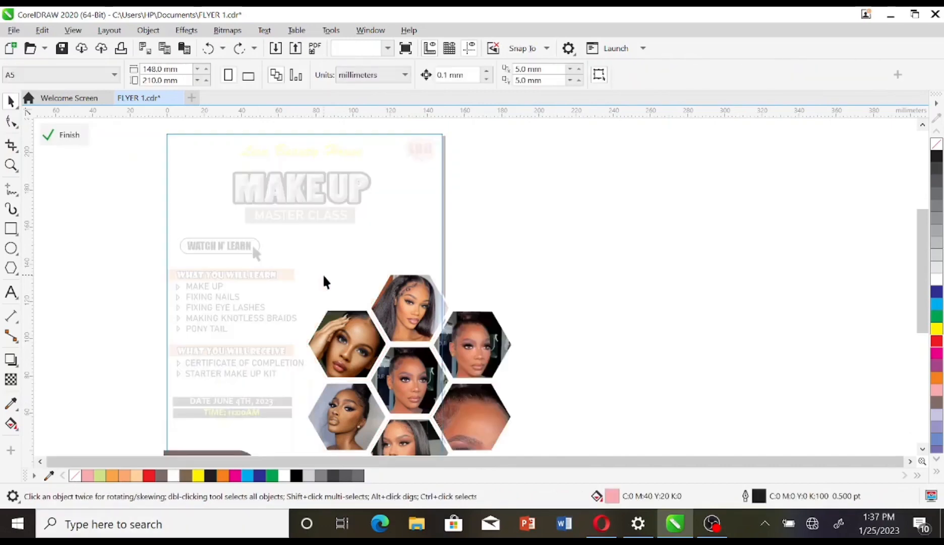
drag(591, 237, 291, 417)
drag(514, 396, 539, 414)
drag(505, 346, 497, 332)
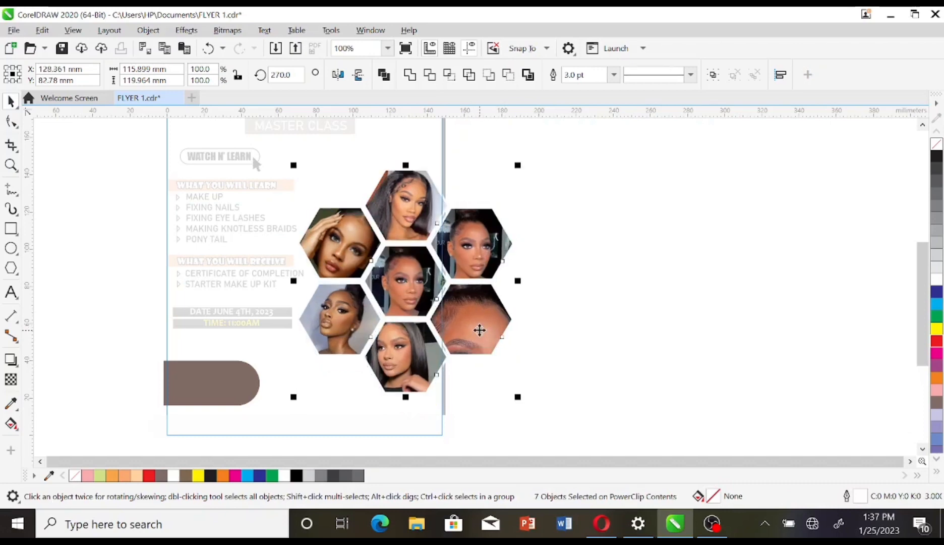
click(552, 322)
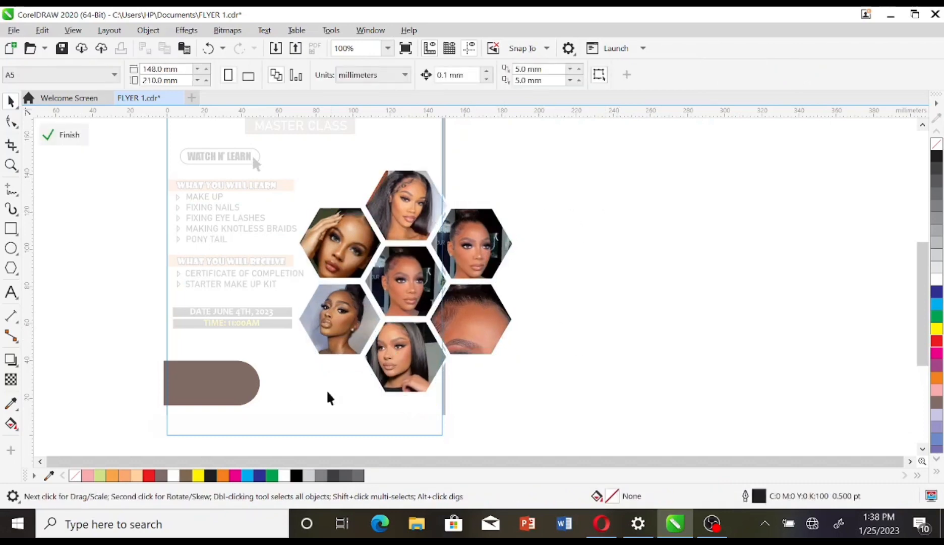
click(75, 138)
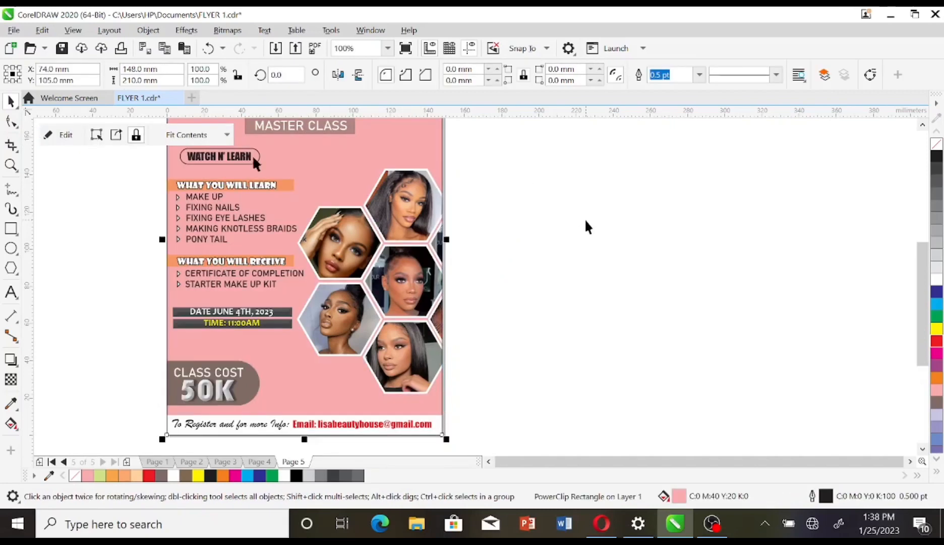
scroll(364, 204, up, 3)
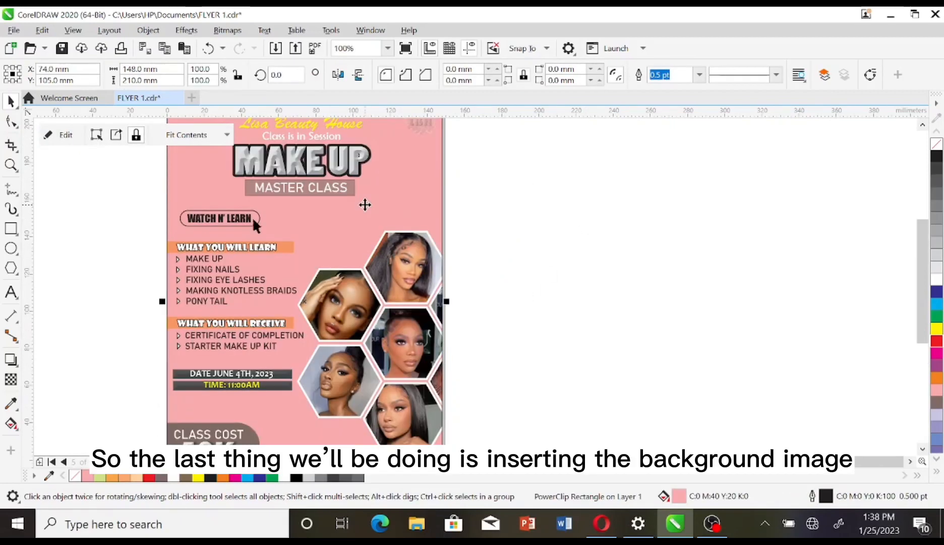
Step: Drag pf-s100-a02 from Pictures > BACKGROUNDS in File Explorer onto the flyer in CorelDRAW
click(428, 529)
click(60, 398)
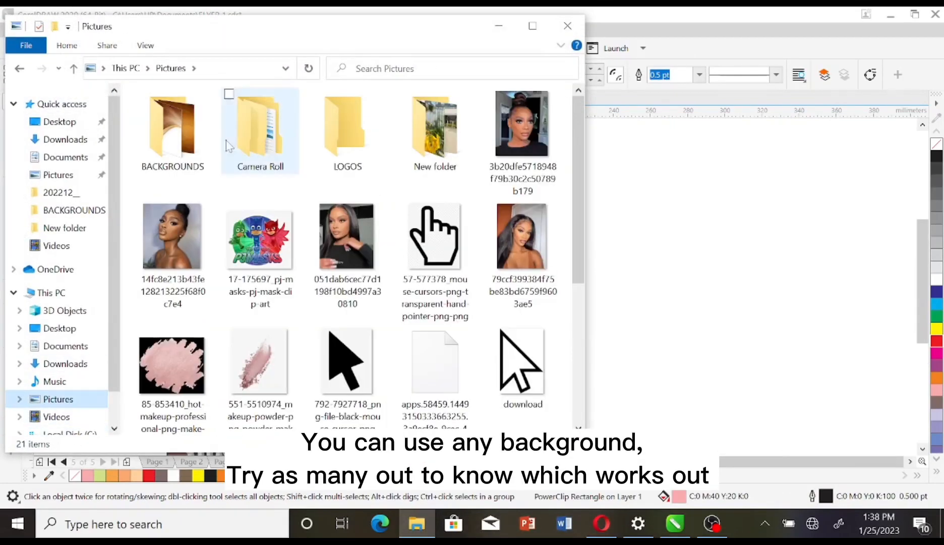
double_click(189, 146)
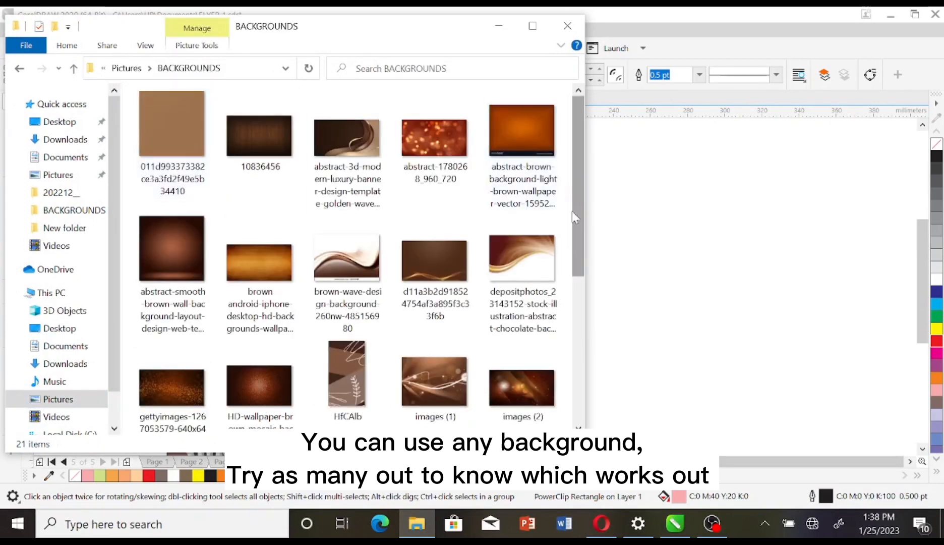
scroll(580, 236, down, 4)
drag(434, 330, 626, 315)
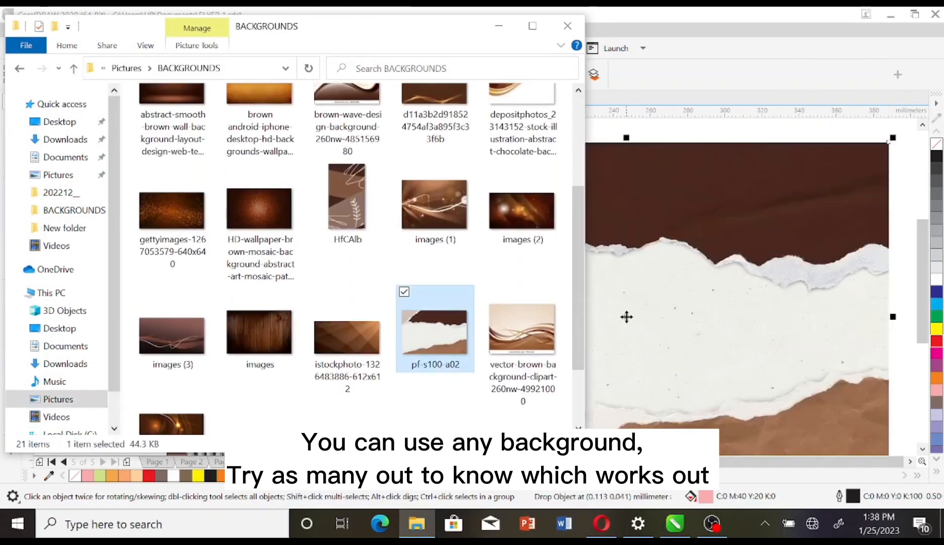
click(564, 26)
drag(582, 191, 310, 236)
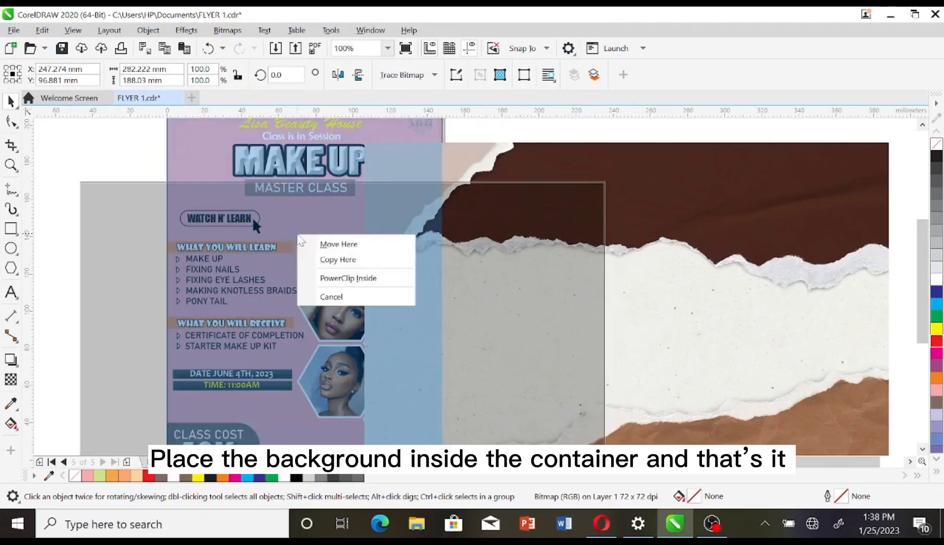
Step: Place the torn-paper image inside the flyer frame and scale it to cover the whole flyer
click(335, 273)
right_click(359, 232)
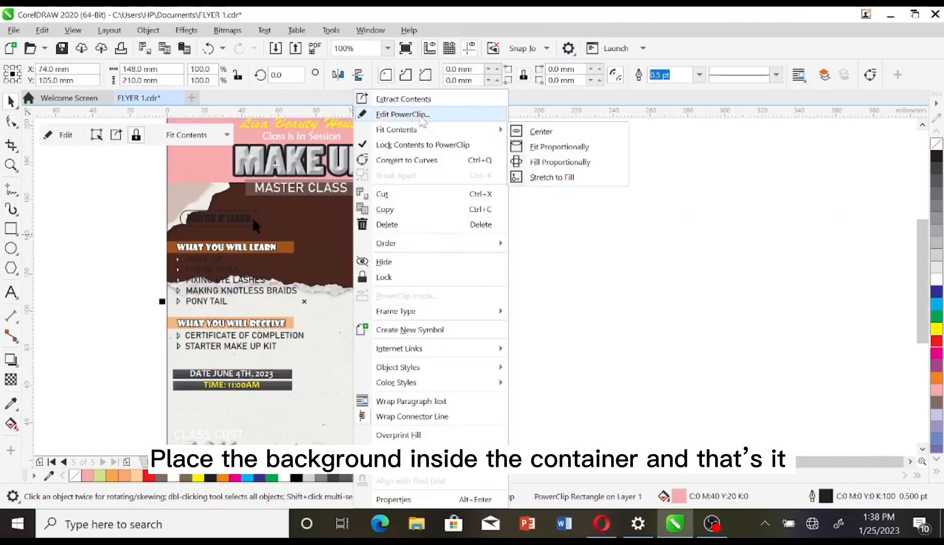
click(404, 112)
drag(432, 244, 468, 161)
scroll(467, 161, down, 2)
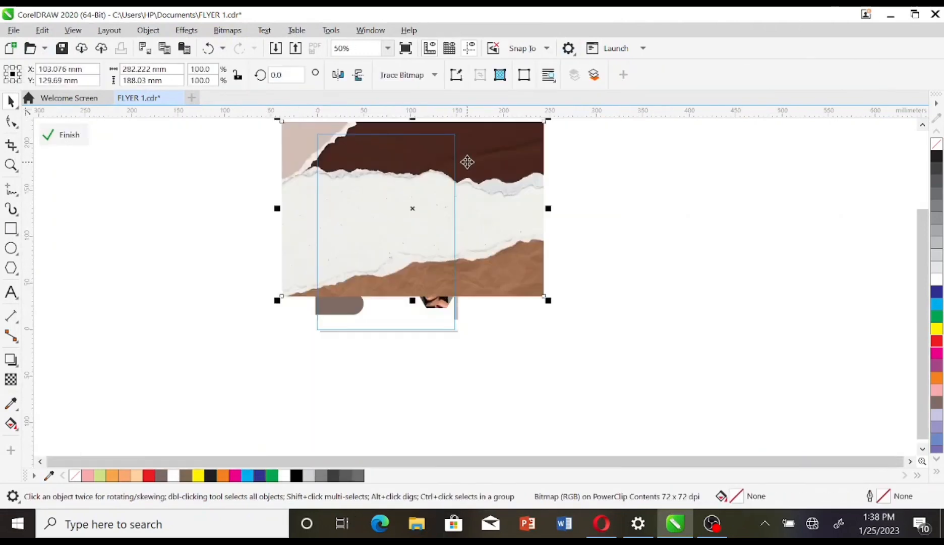
drag(549, 207, 429, 208)
drag(376, 196, 402, 206)
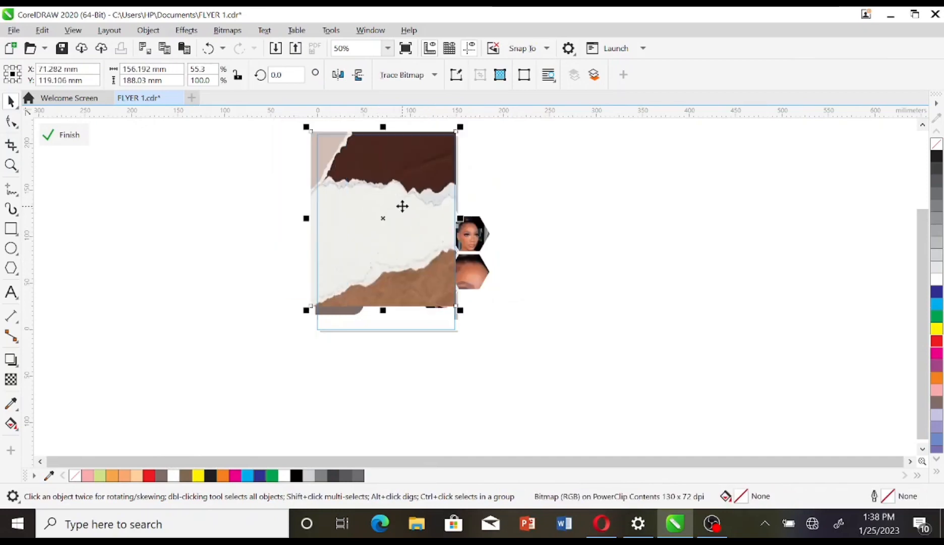
drag(460, 310, 483, 341)
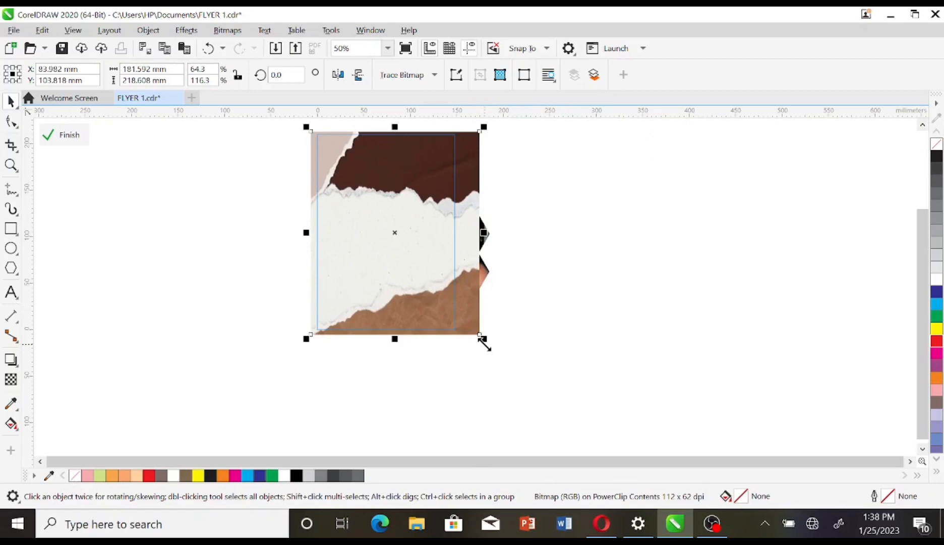
Step: Send the torn-paper image to the back of the layer, behind the hexagon photos, and finish editing
right_click(461, 310)
mouse_move(580, 255)
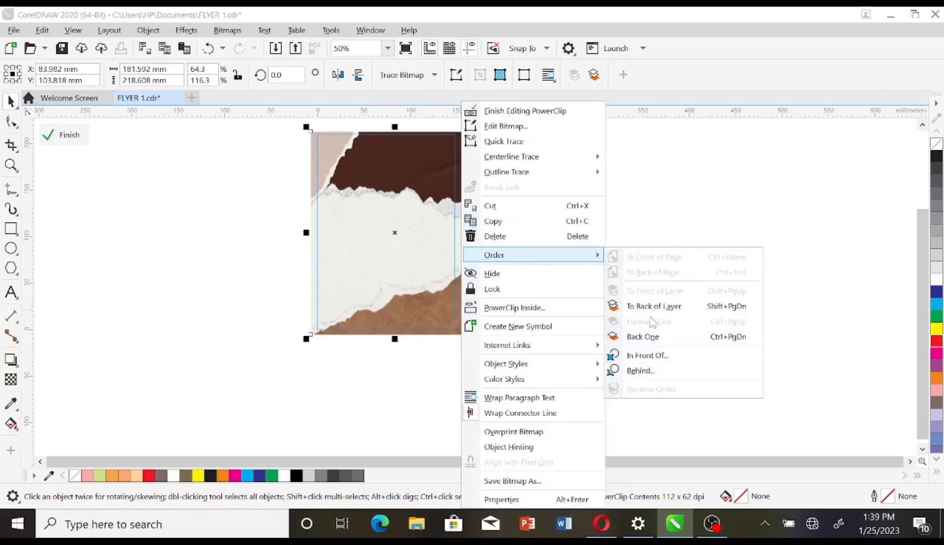
click(656, 303)
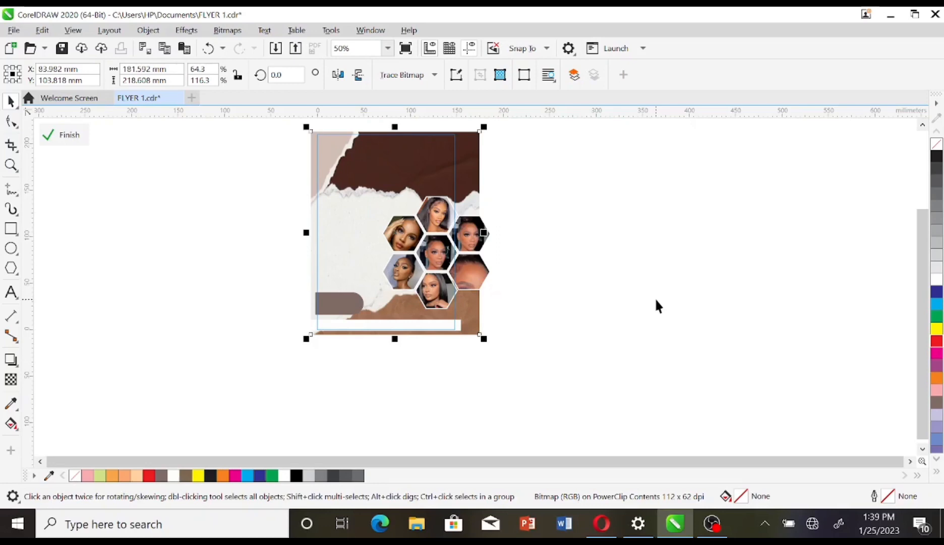
drag(394, 342, 394, 347)
click(600, 313)
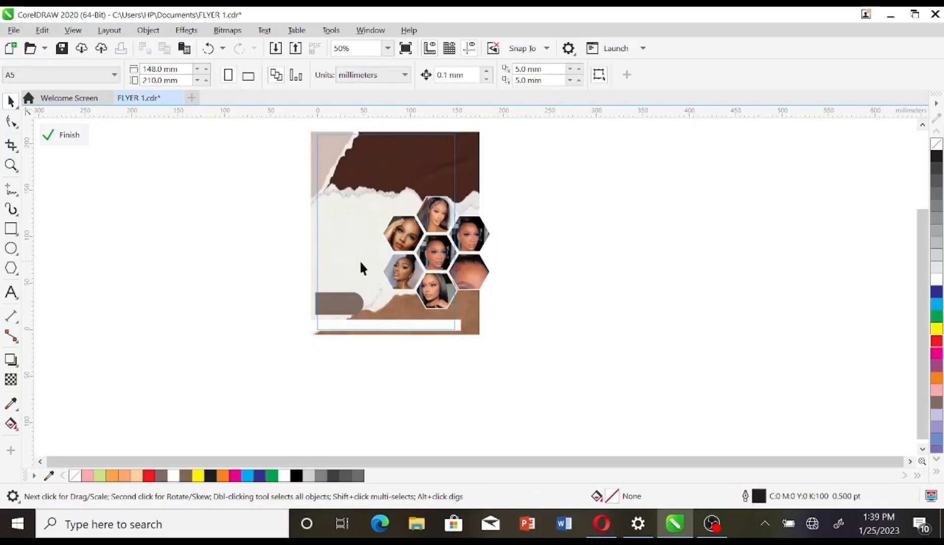
click(84, 136)
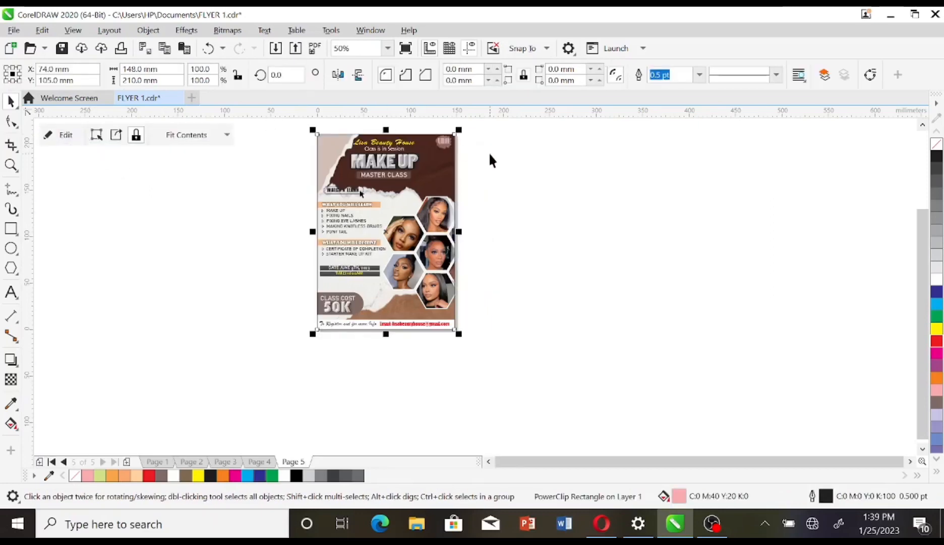
Step: Zoom in and nudge the torn-paper bitmap up slightly inside the flyer's PowerClip
click(490, 156)
click(10, 165)
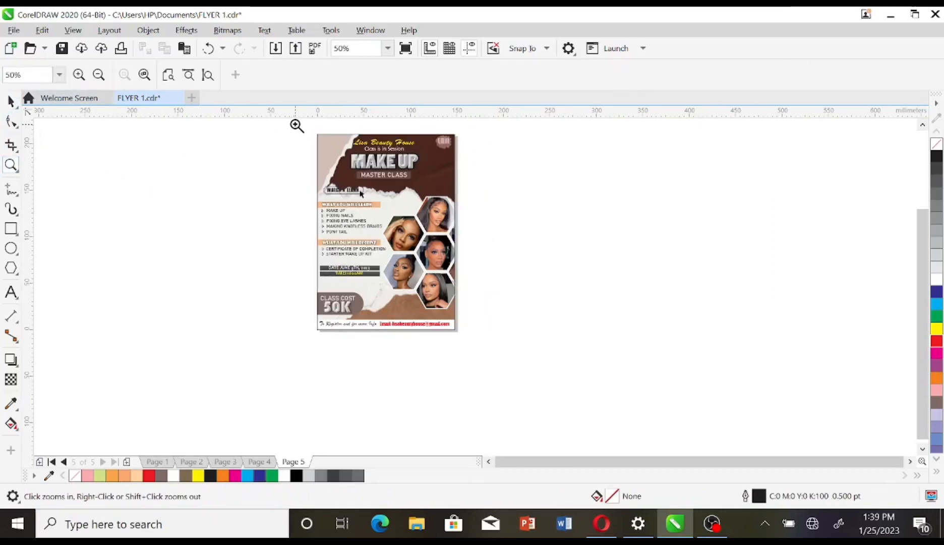
drag(495, 324, 495, 335)
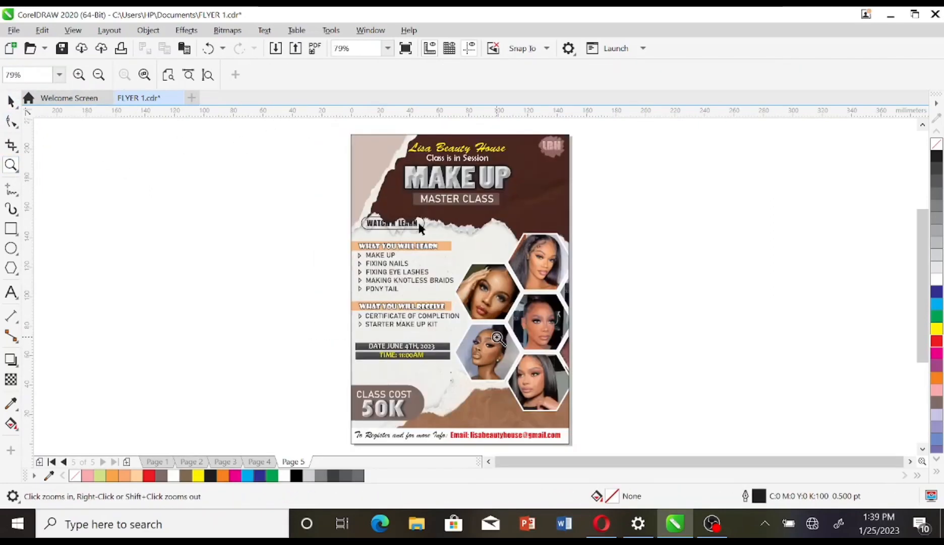
click(11, 102)
double_click(481, 229)
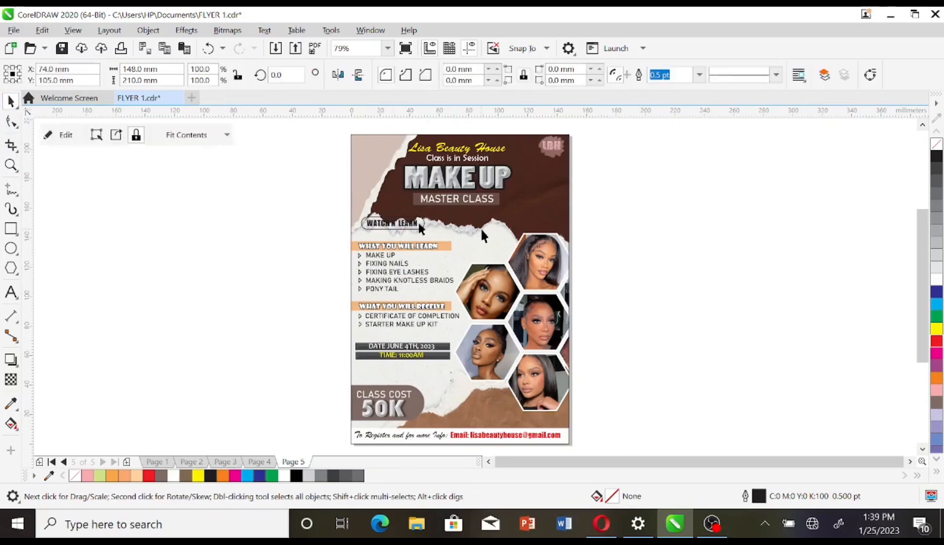
drag(481, 231, 481, 221)
click(710, 410)
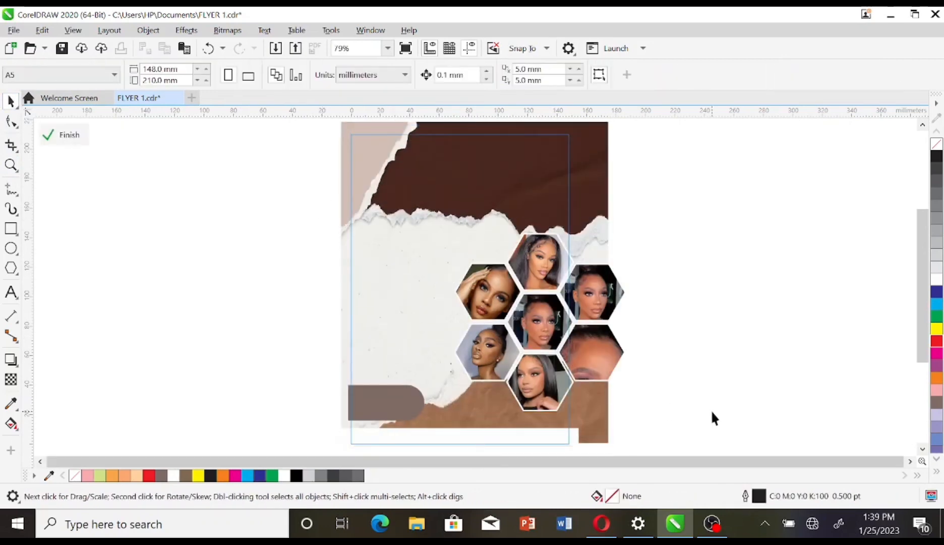
click(63, 136)
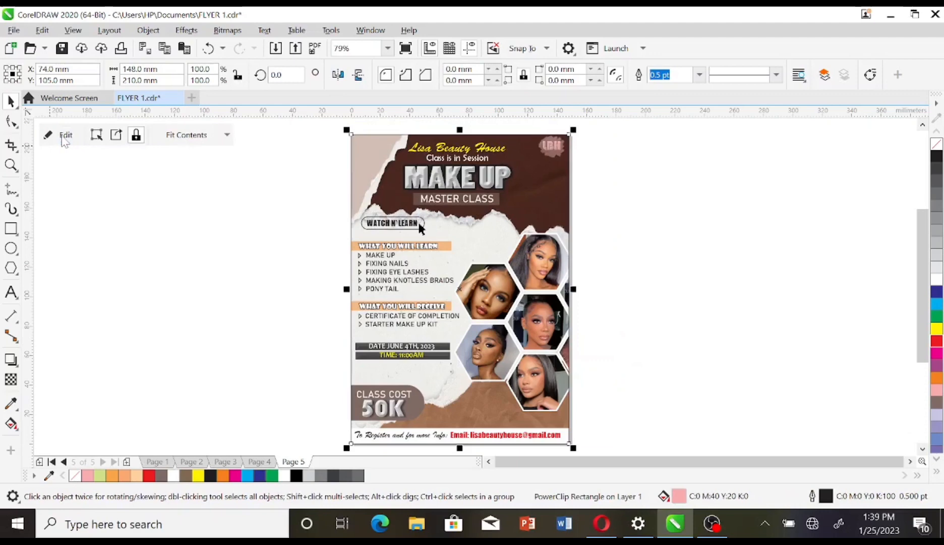
click(627, 273)
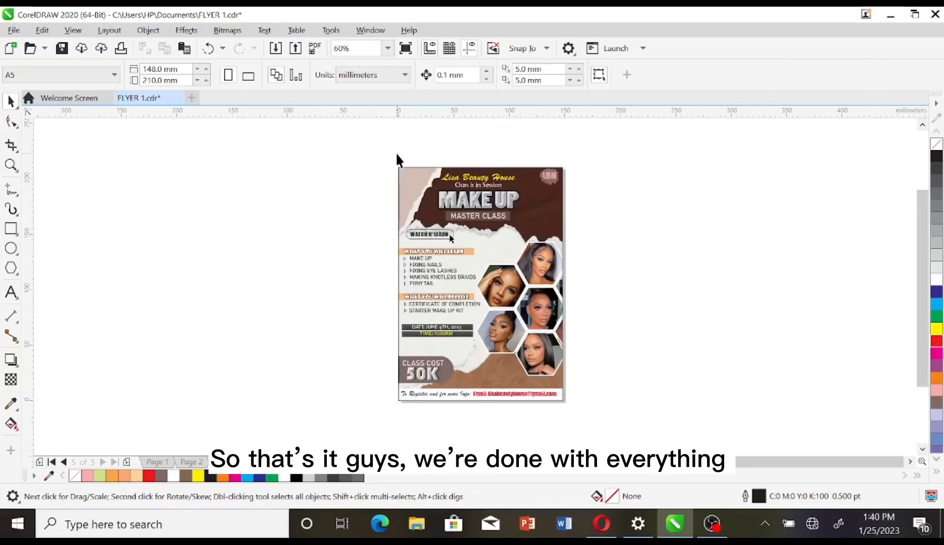
drag(396, 153, 531, 227)
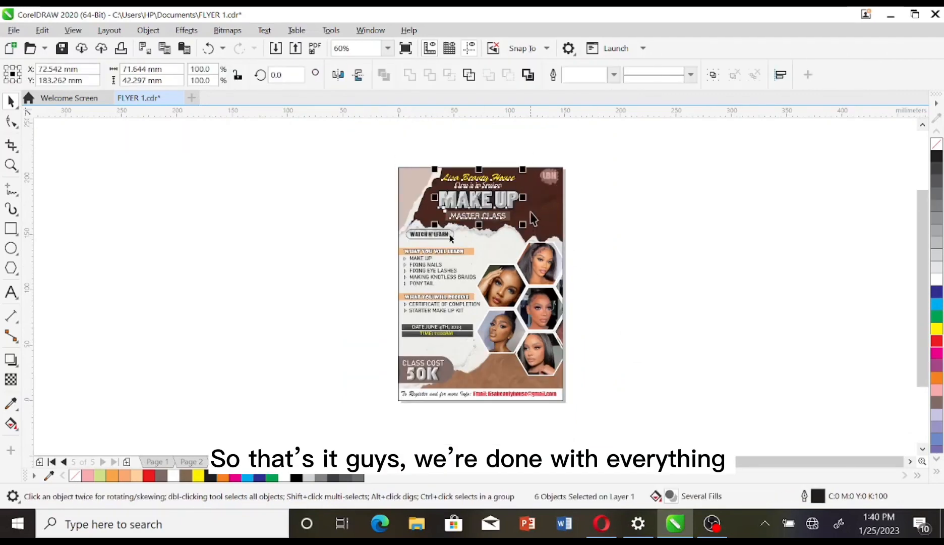
click(624, 195)
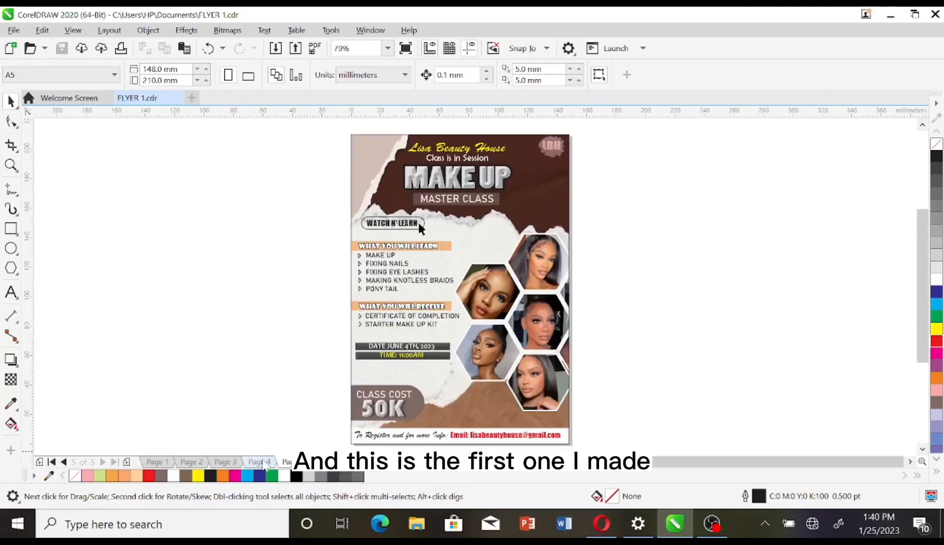
Step: Review the flyer versions on Pages 4, 3 and 2
click(260, 461)
scroll(557, 356, down, 3)
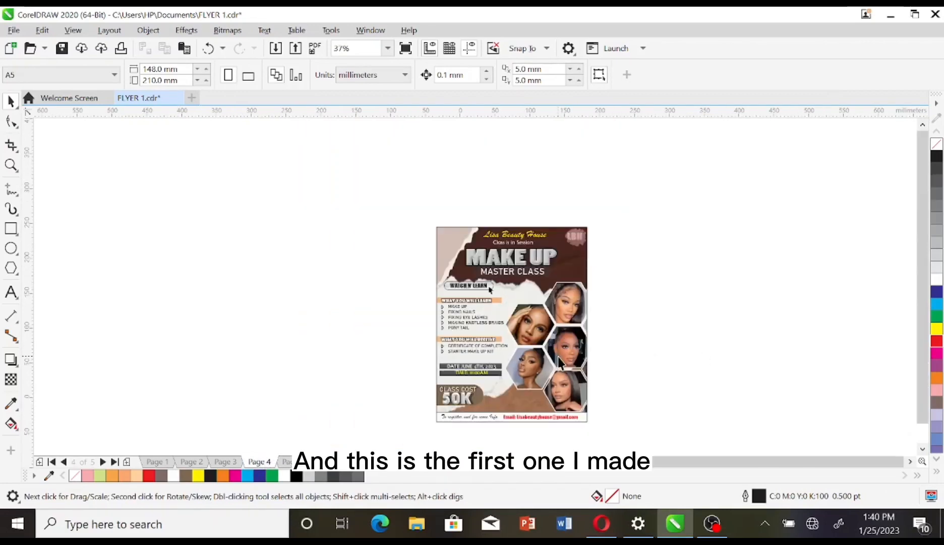
key(z)
drag(392, 220, 637, 398)
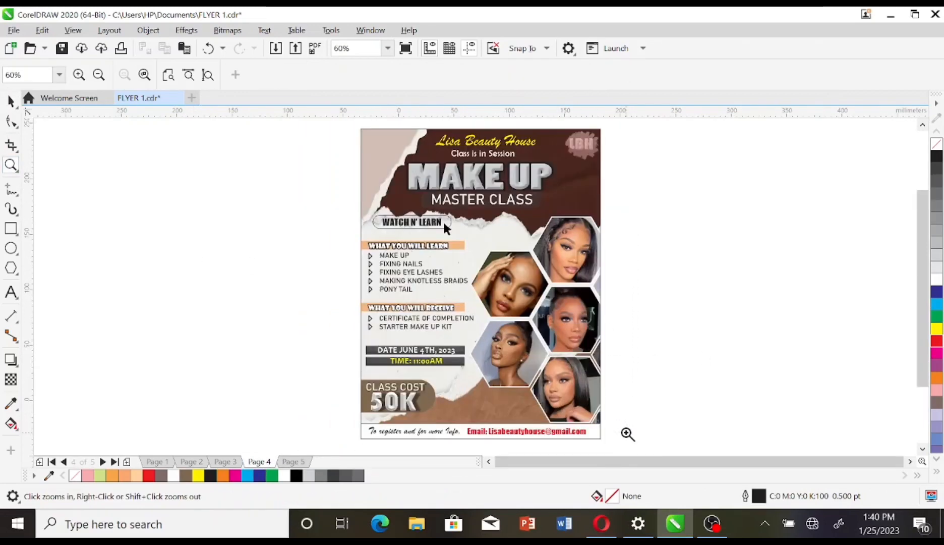
key(space)
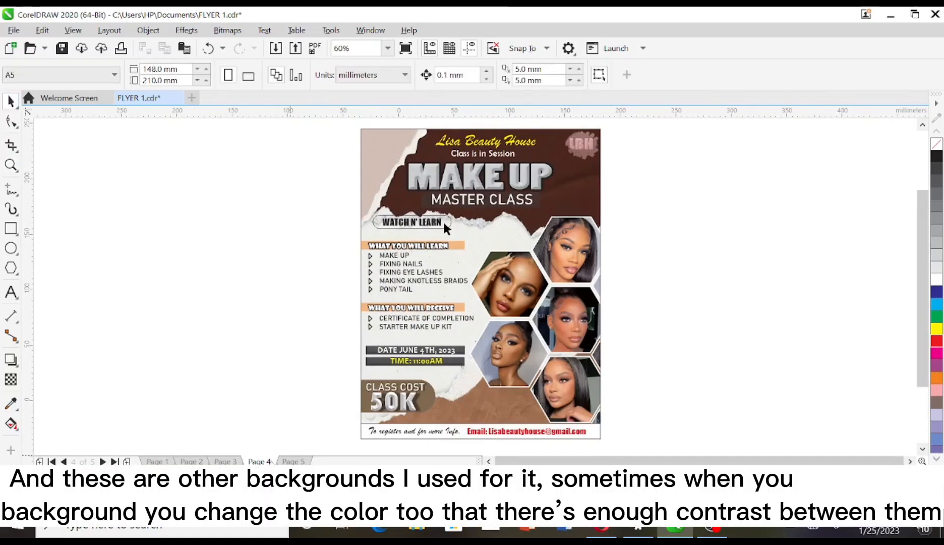
key(Page_Up)
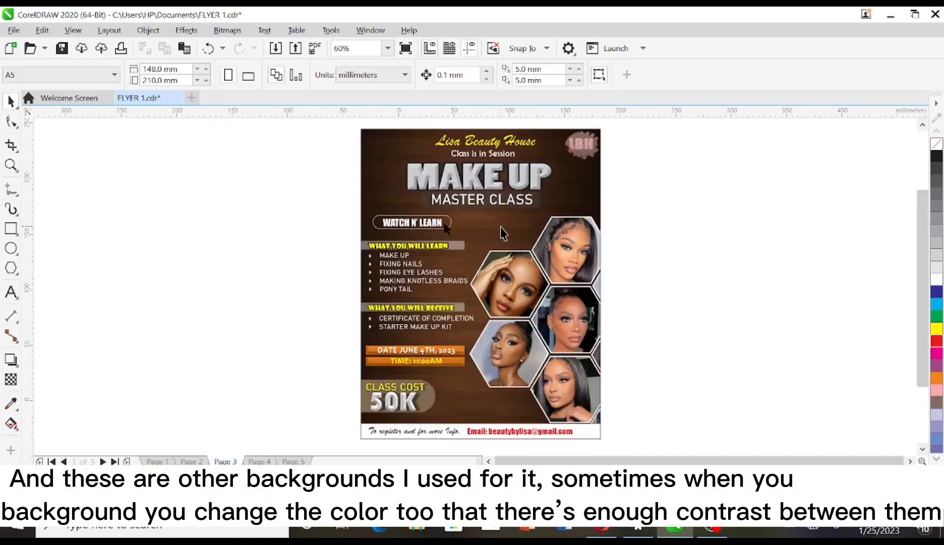
click(193, 460)
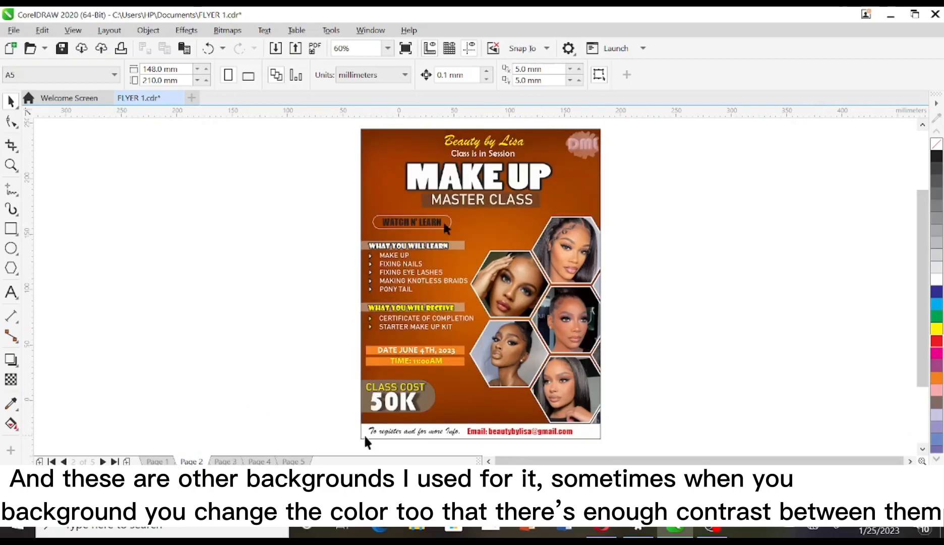
click(225, 461)
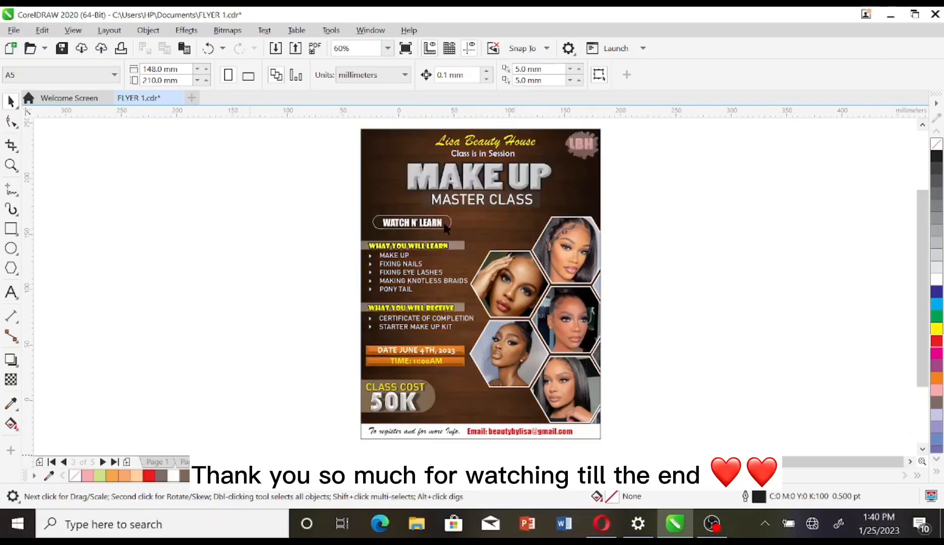
Step: Save the file and return to the wood-background flyer on Page 3
key(ctrl+s)
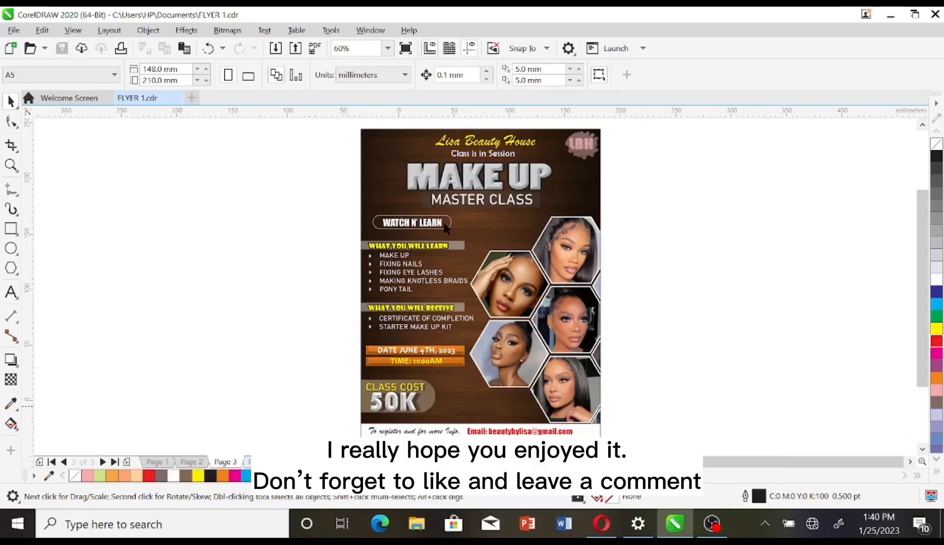
click(259, 461)
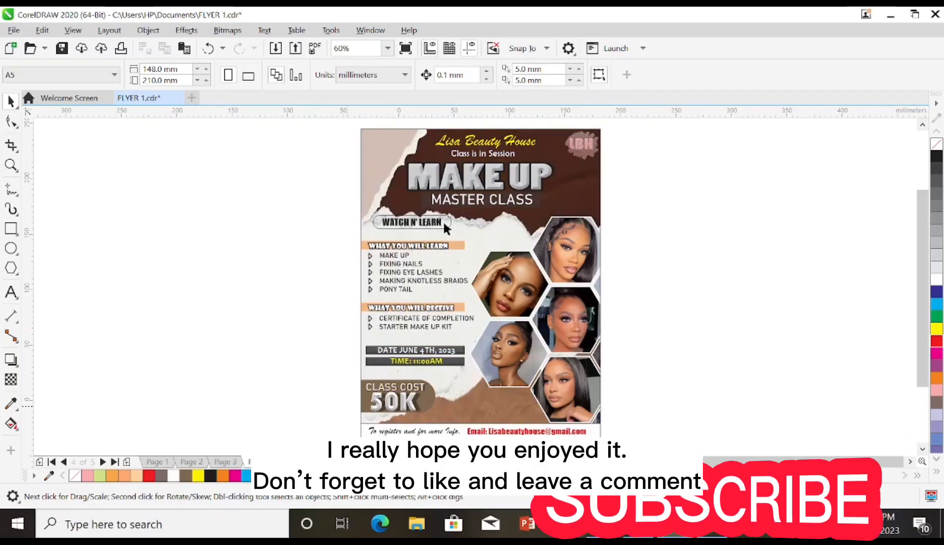
click(237, 462)
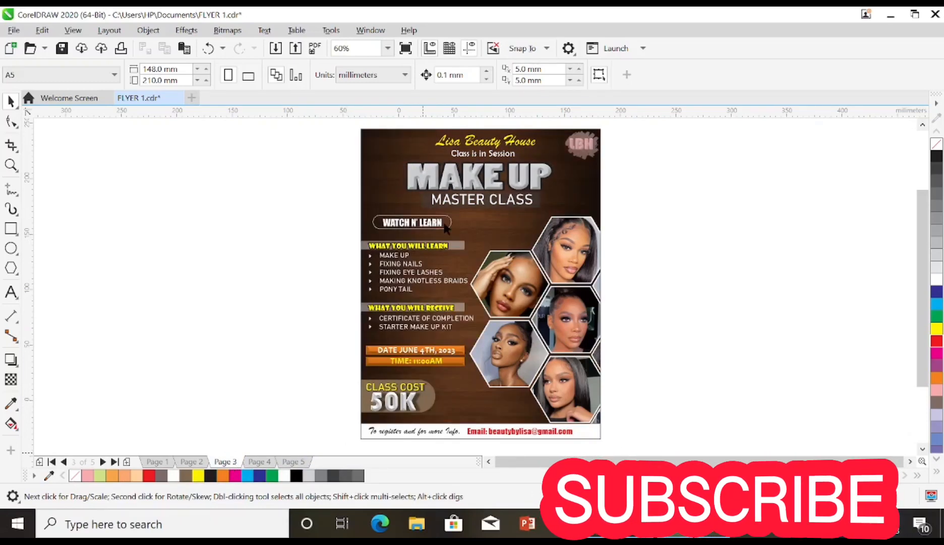